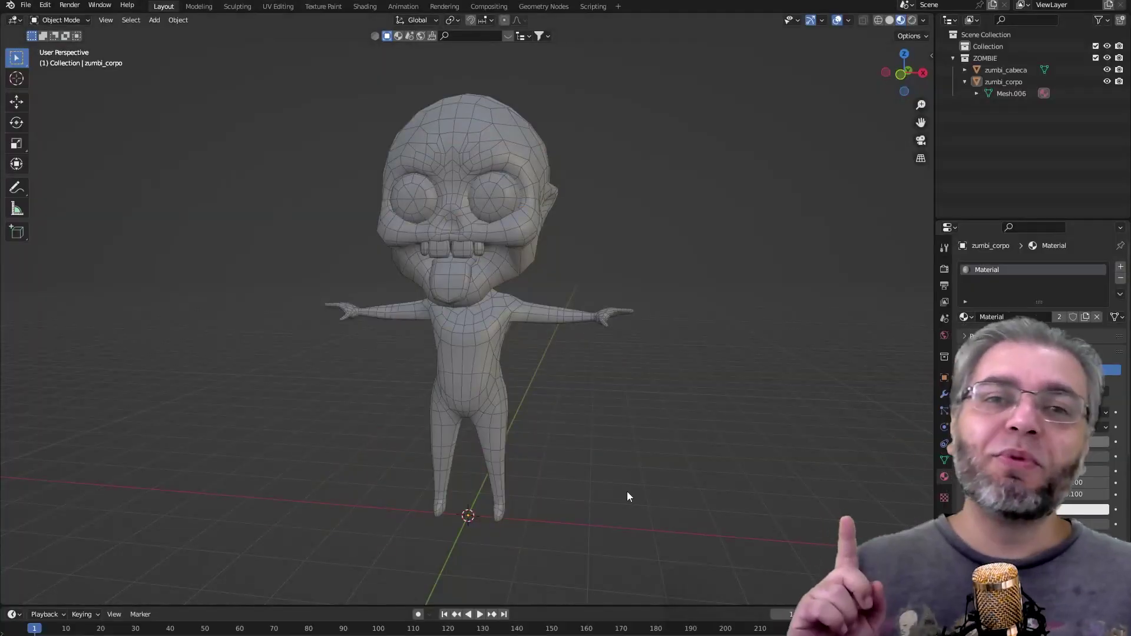
- Select the zombie body mesh zumbi_corpo and switch to the UV Editing workspace
mouse_move(627, 495)
middle_down()
mouse_move(806, 504)
mouse_move(815, 495)
mouse_move(539, 499)
mouse_move(776, 511)
mouse_move(583, 476)
mouse_move(692, 482)
mouse_move(705, 494)
middle_up()
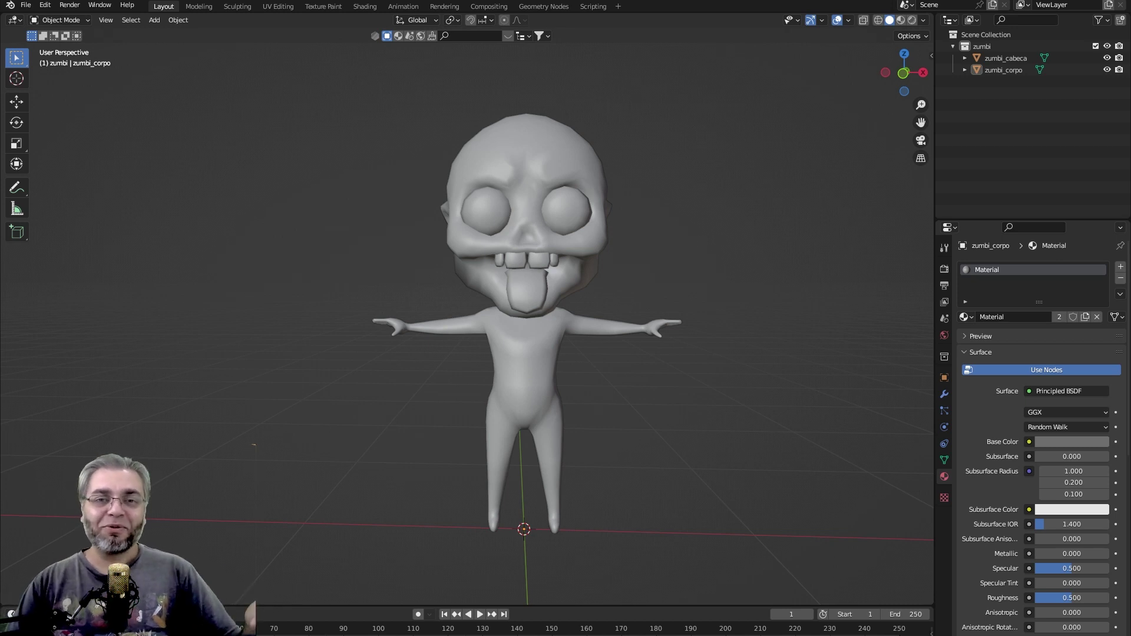
click(521, 371)
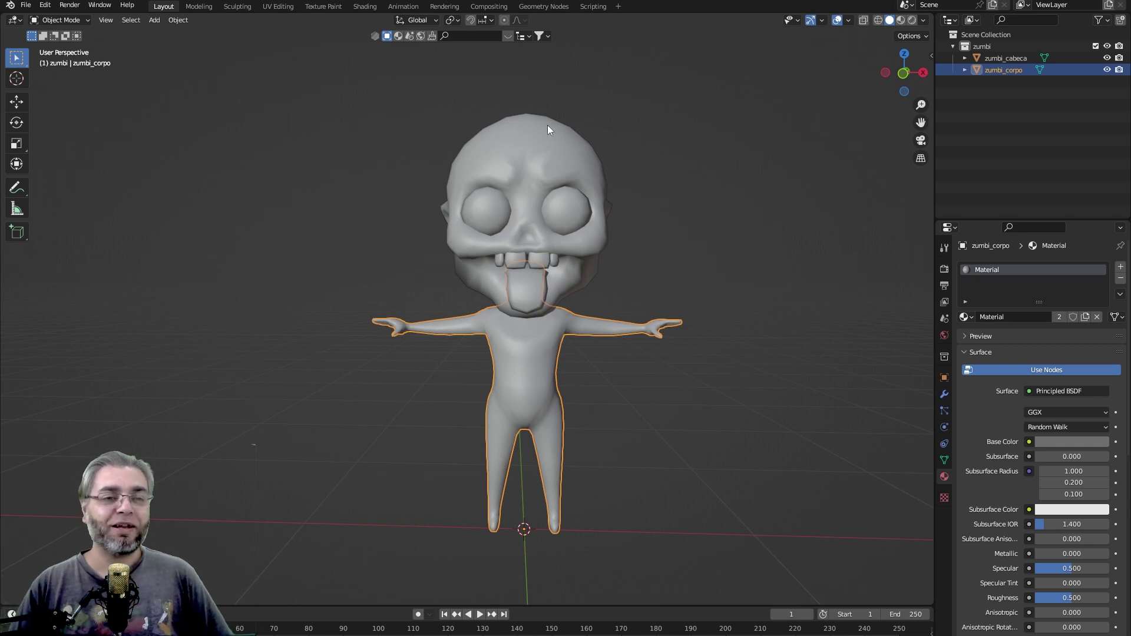
click(280, 7)
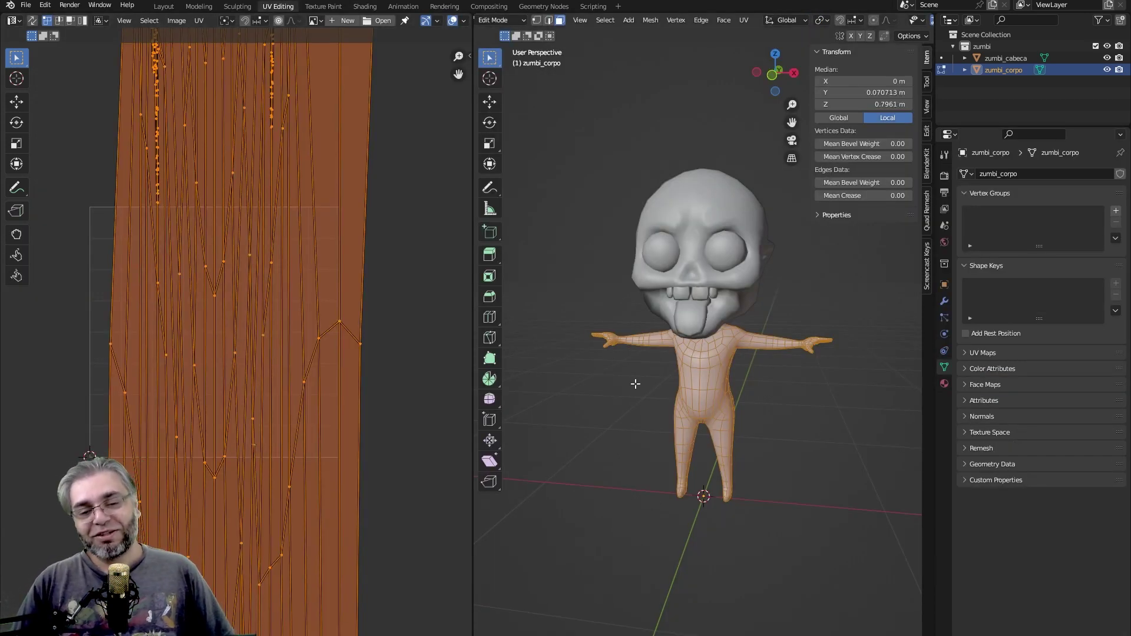
- Zoom and pan the UV editor to centre and inspect the existing UV strip
scroll(339, 383, down, 2)
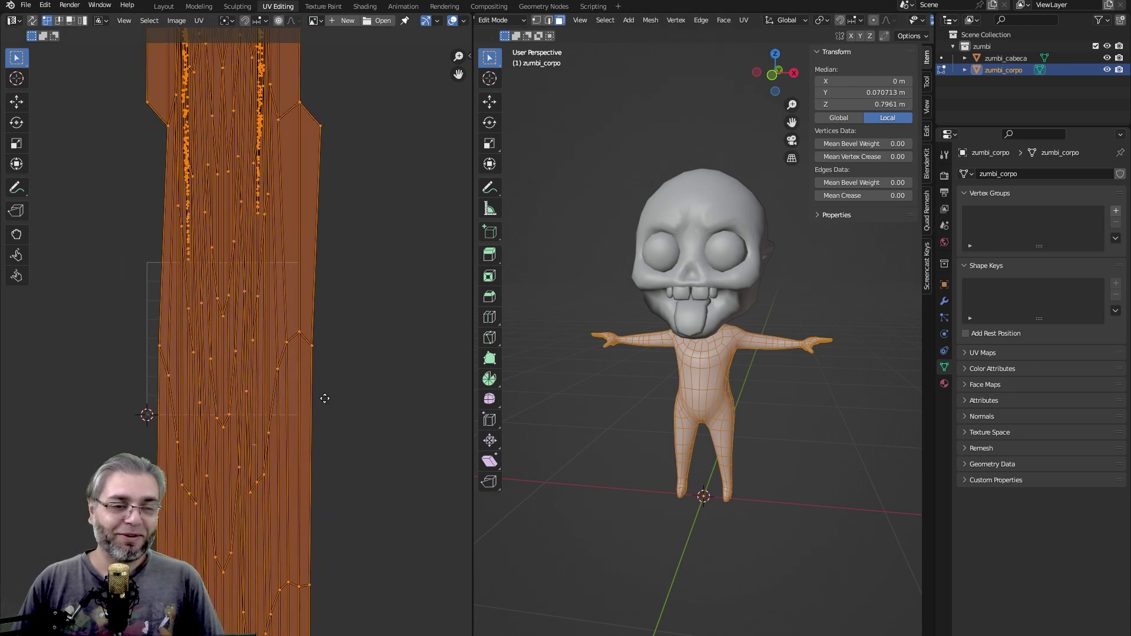
scroll(318, 418, down, 2)
scroll(313, 460, down, 2)
scroll(300, 471, down, 1)
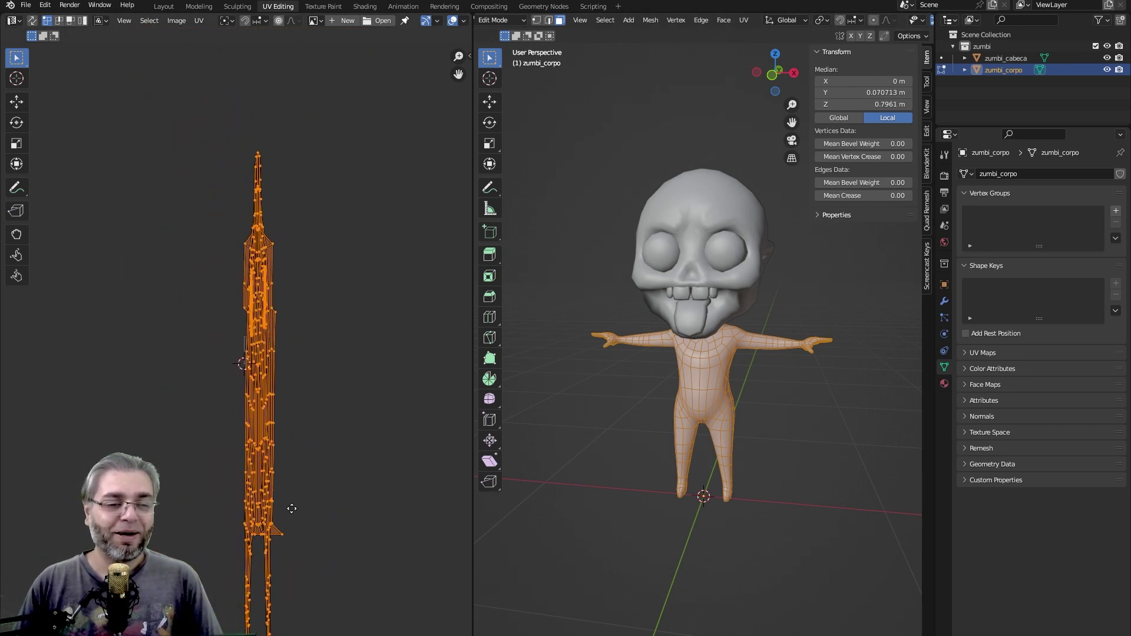
middle_drag(290, 471, 345, 489)
scroll(346, 489, up, 1)
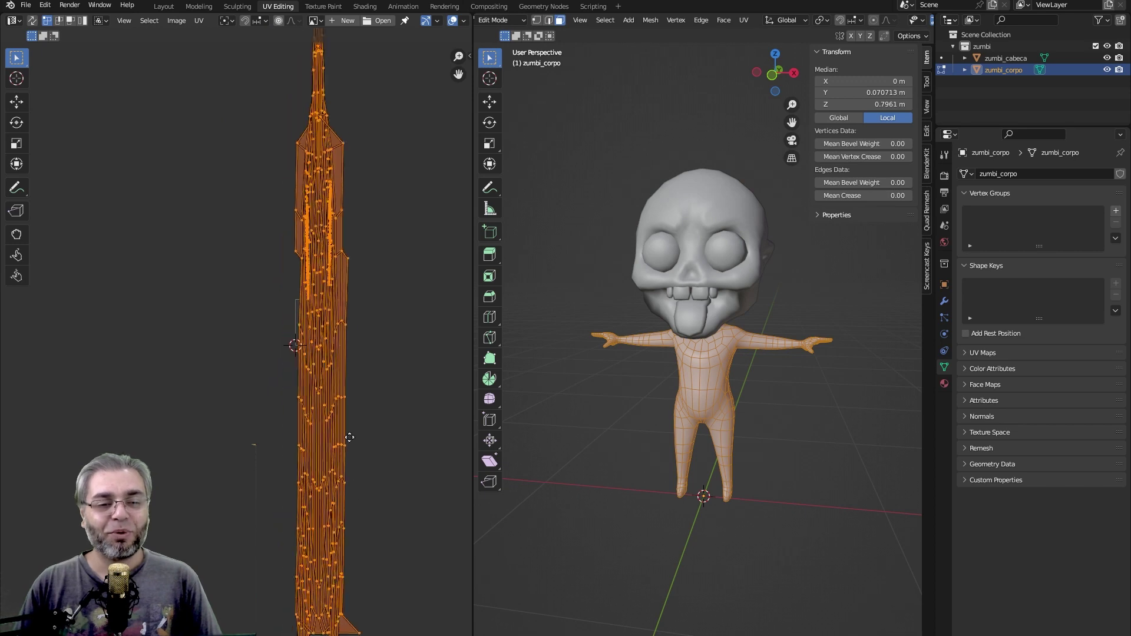
scroll(354, 489, up, 2)
scroll(371, 489, up, 2)
scroll(392, 448, up, 2)
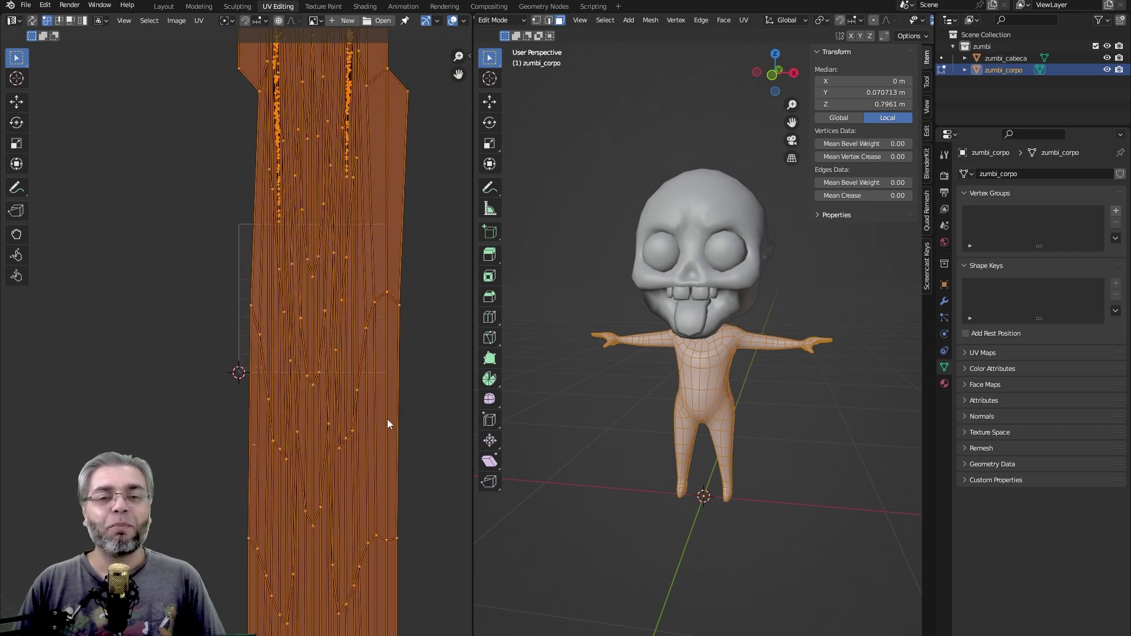
middle_drag(387, 418, 355, 476)
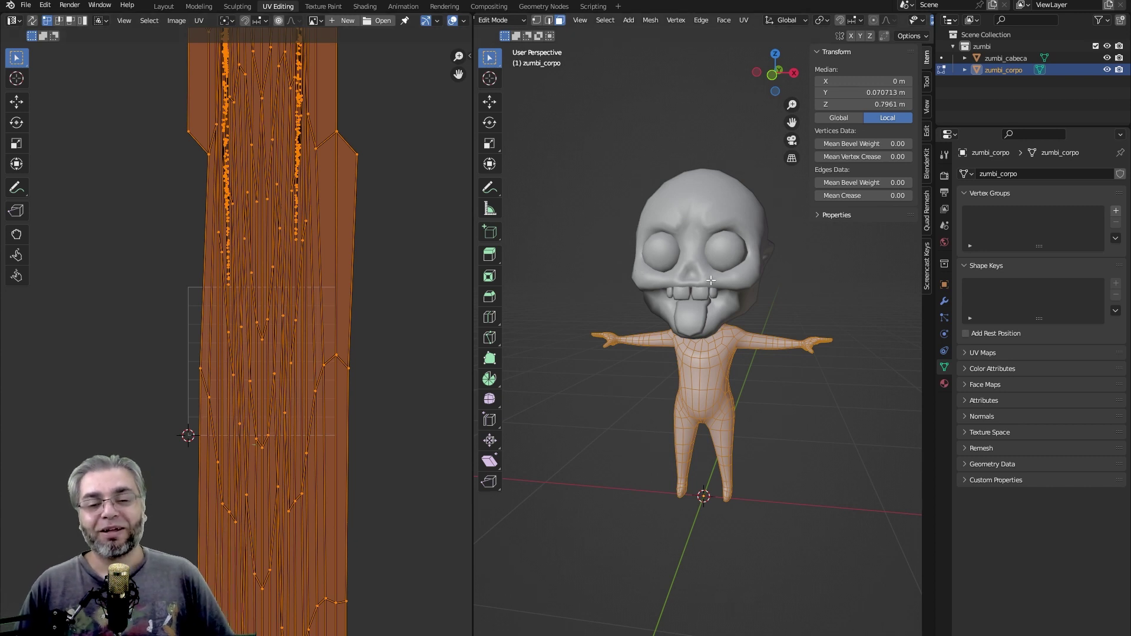
- Re-unwrap the body with Smart UV Project at a 66° angle limit
right_click(697, 383)
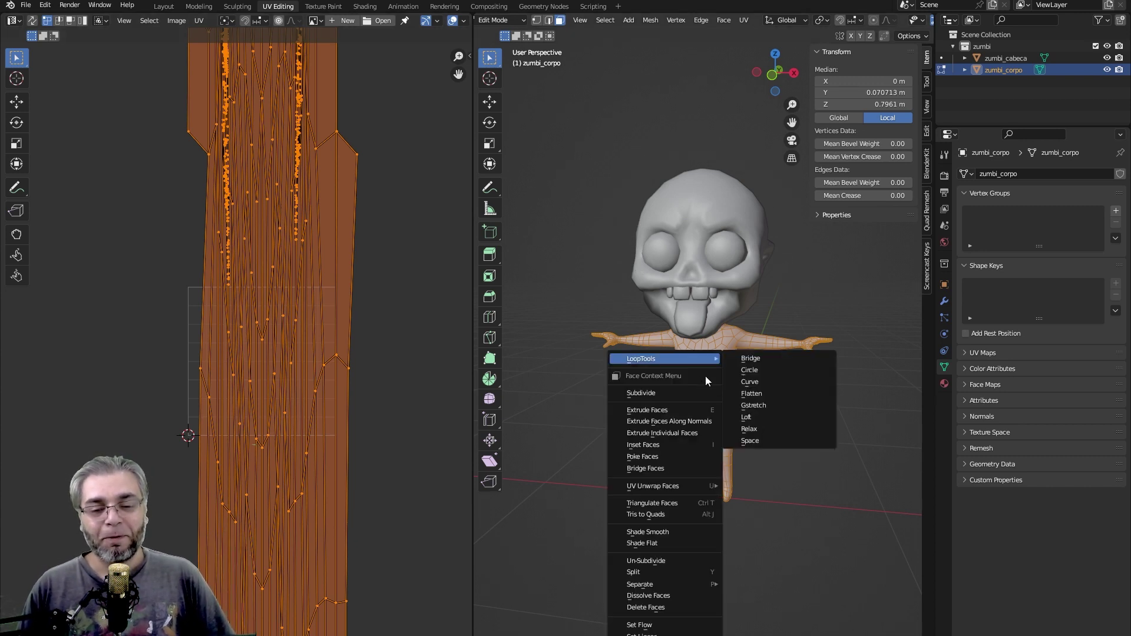
mouse_move(652, 486)
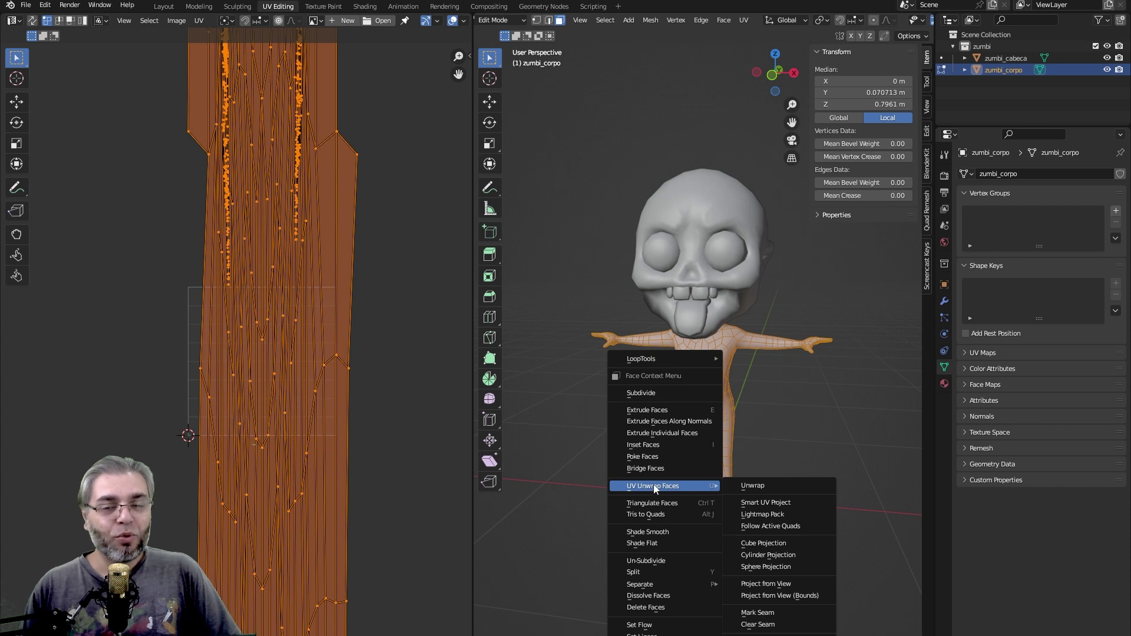
click(768, 504)
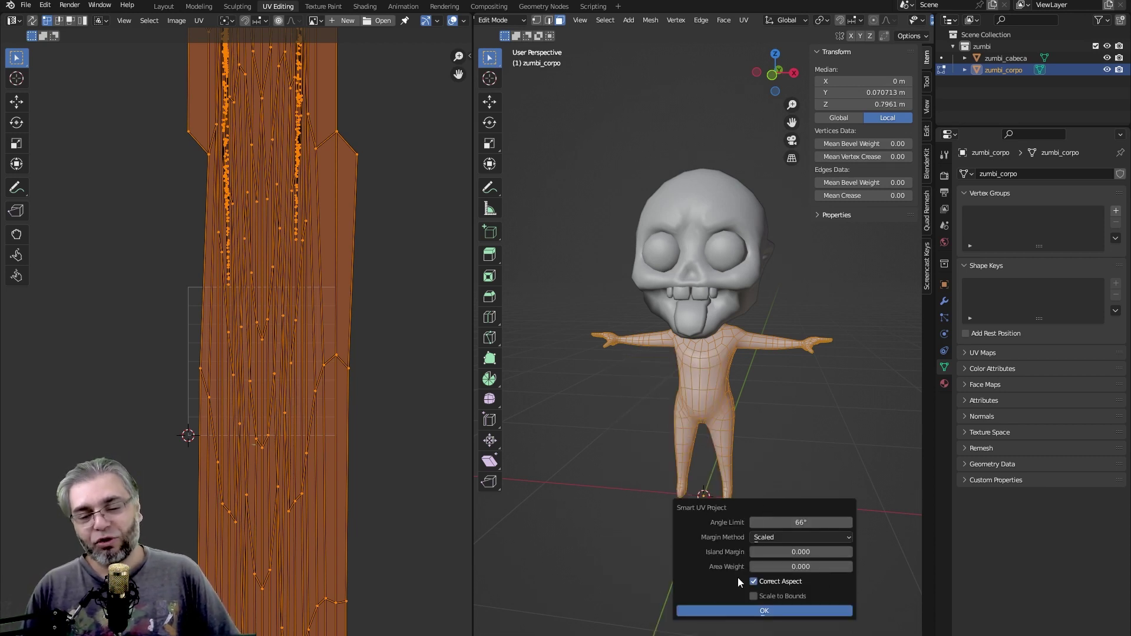
click(767, 612)
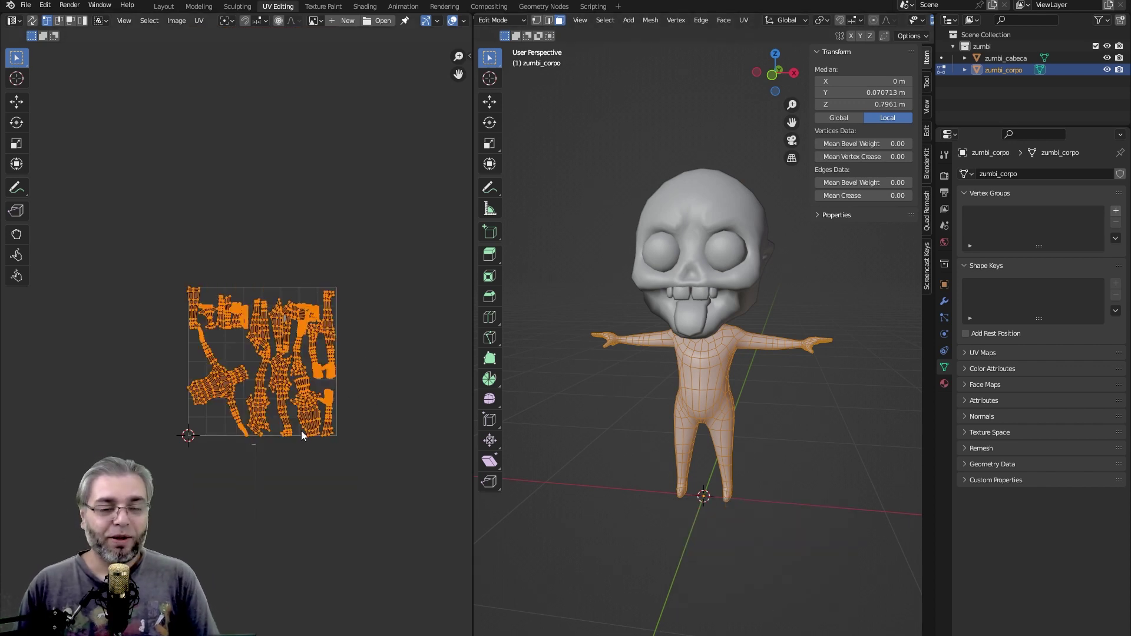
scroll(302, 436, up, 1)
scroll(303, 412, up, 1)
scroll(330, 424, up, 1)
middle_drag(367, 449, 326, 395)
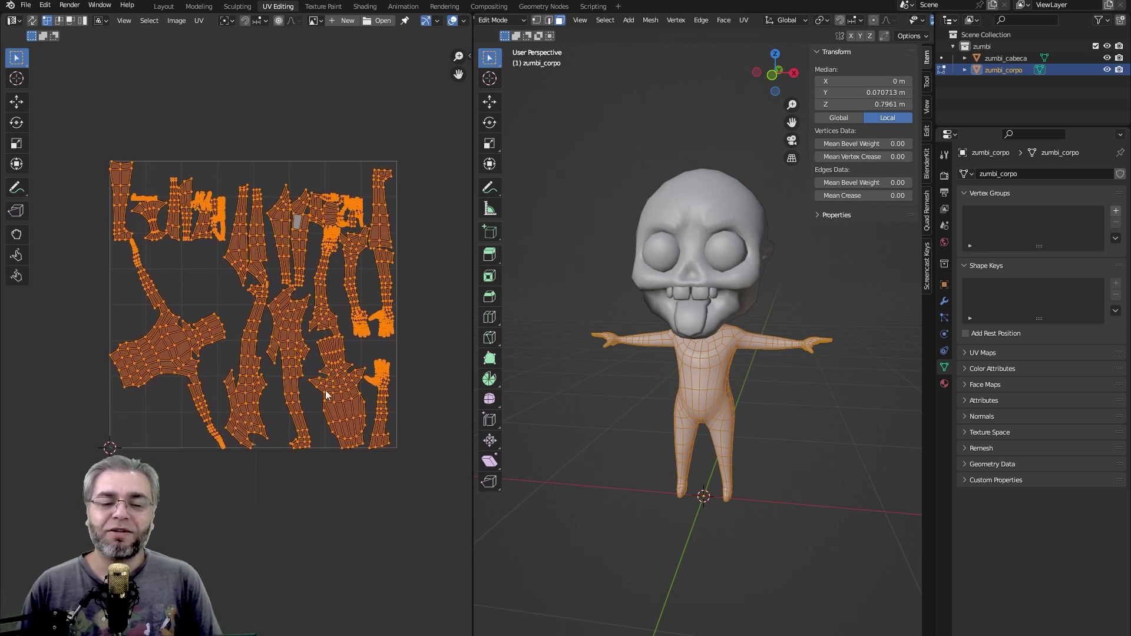
scroll(337, 414, up, 1)
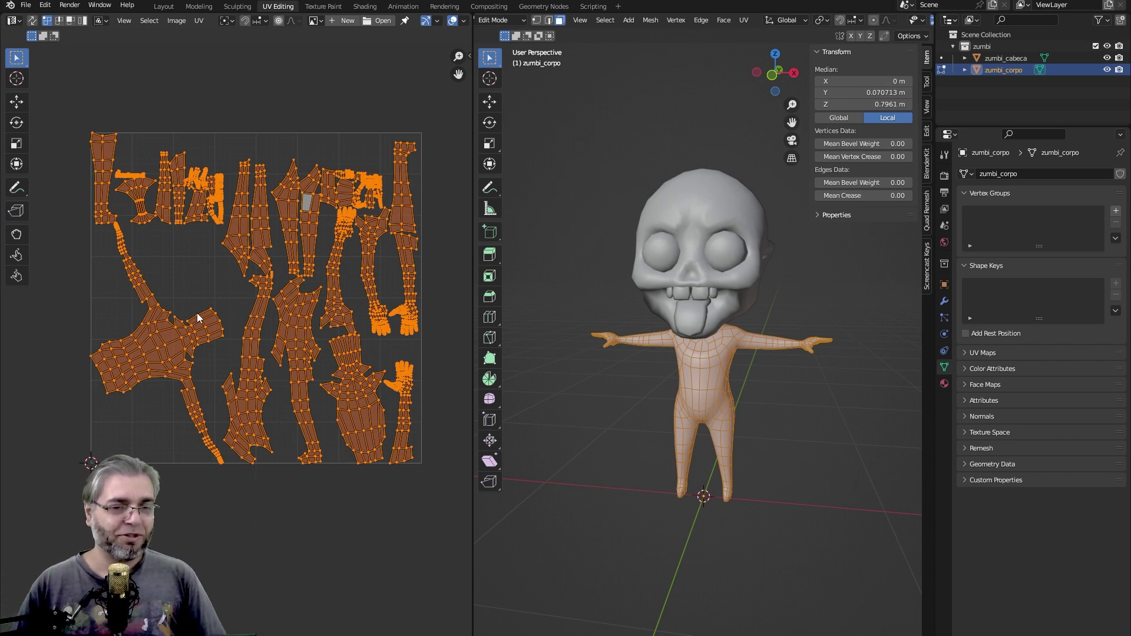
scroll(274, 353, down, 3)
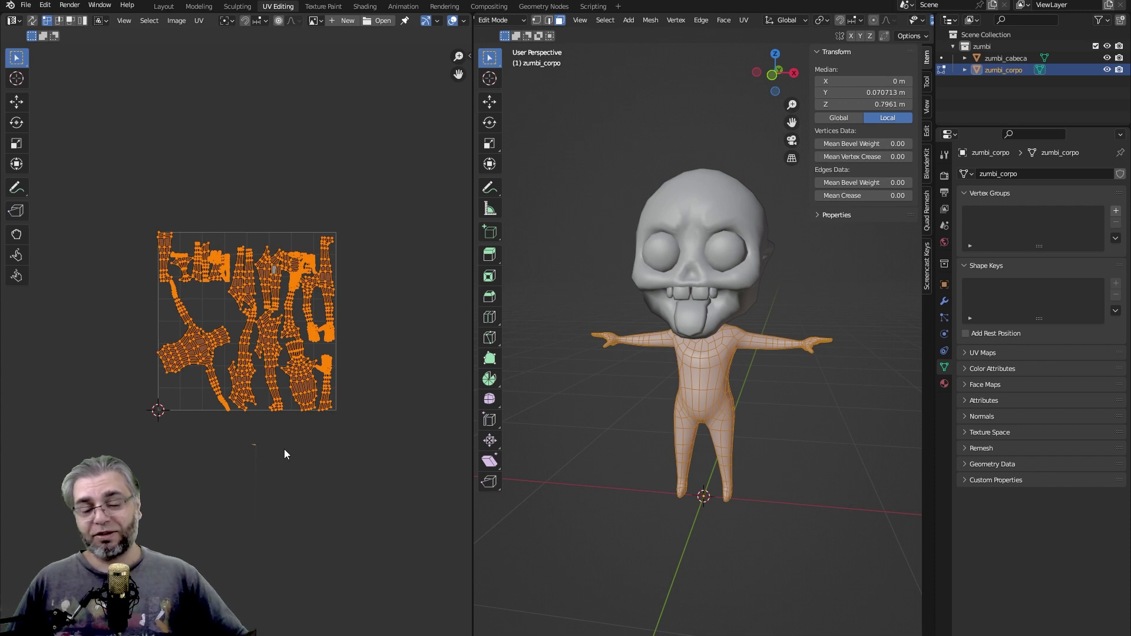
- Move every UV island outside the square to the lower right, then deselect the mesh
drag(160, 238, 387, 486)
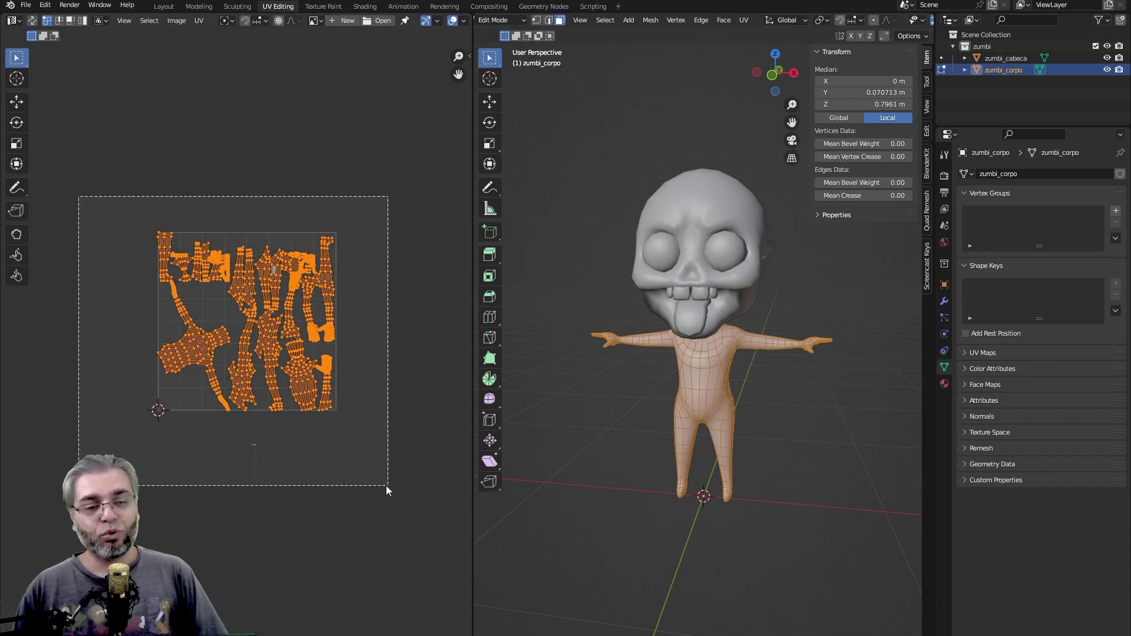
key(g)
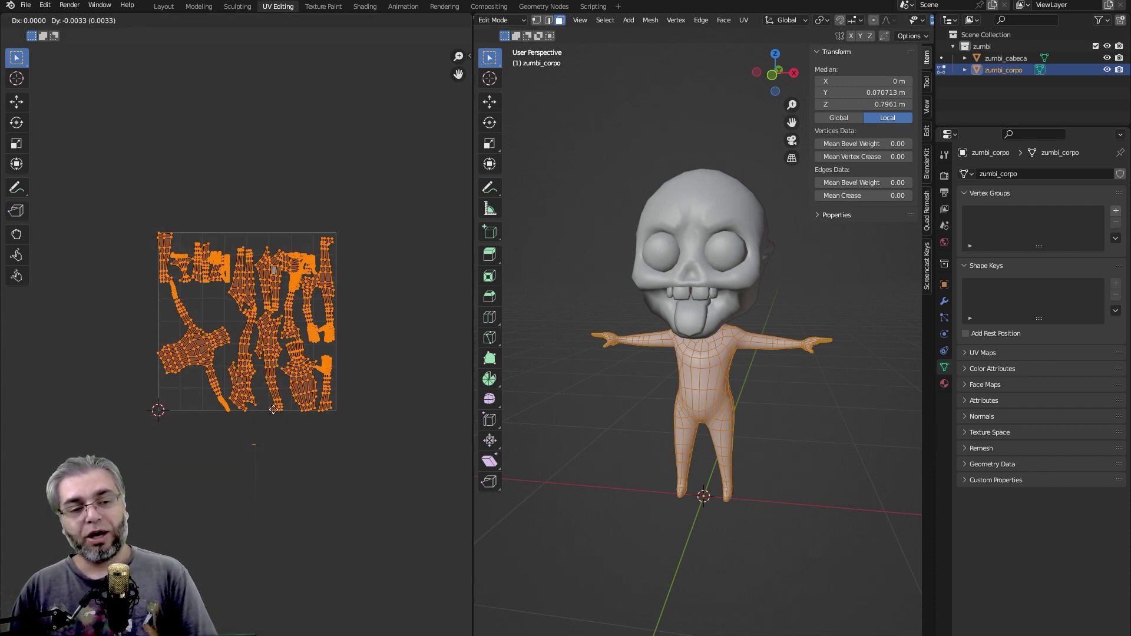
click(460, 589)
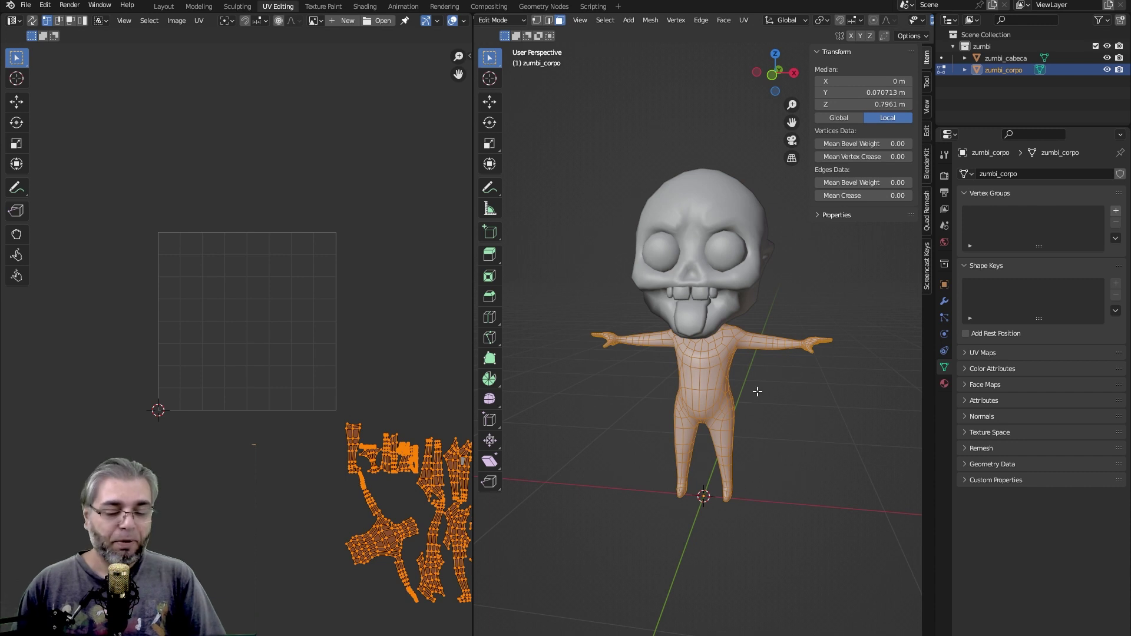
mouse_move(757, 391)
ctrl+middle_down()
mouse_move(746, 262)
mouse_move(705, 299)
ctrl+middle_up()
click(747, 262)
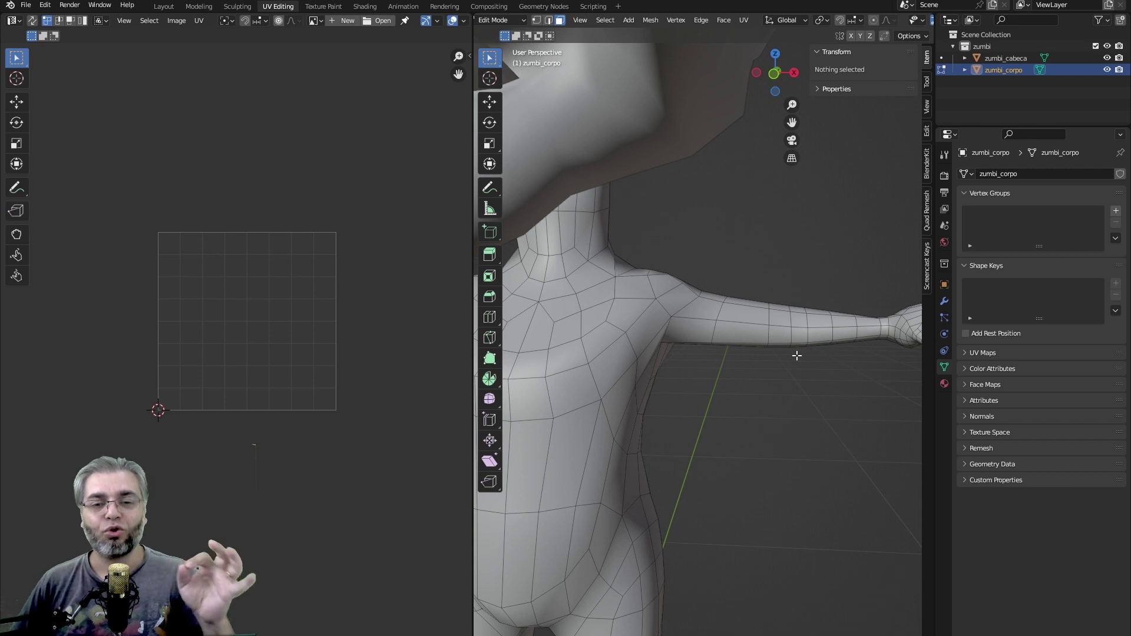
- Mark the edge loop ringing the shoulder, including the armpit edge, as a seam
click(685, 304)
key(2)
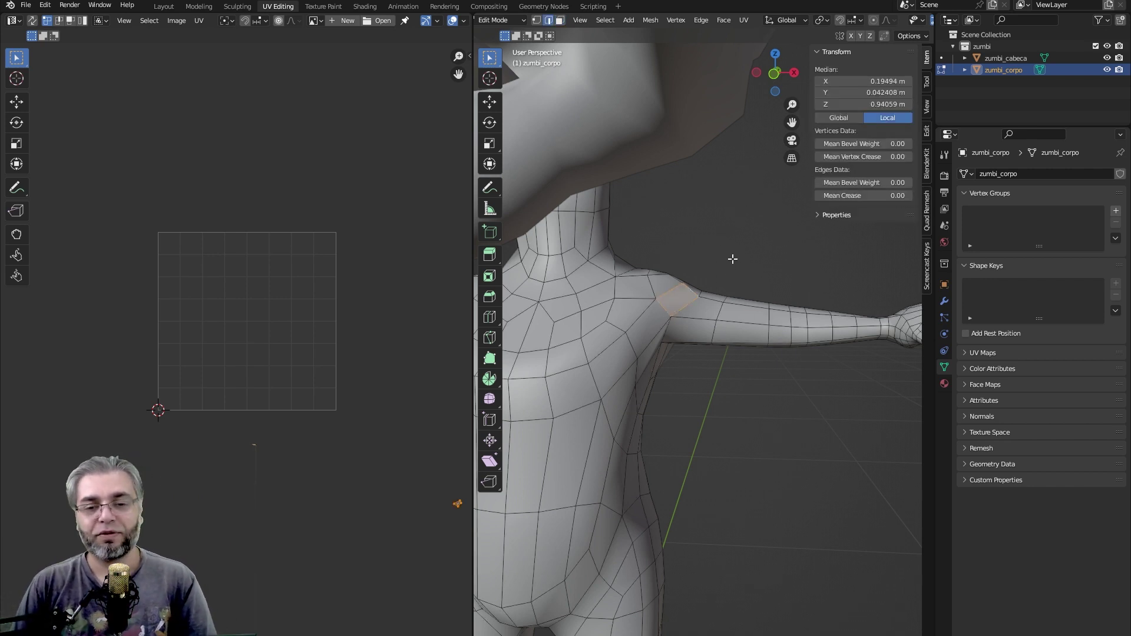
click(692, 298)
mouse_move(684, 307)
middle_down()
mouse_move(715, 329)
mouse_move(690, 274)
mouse_move(696, 285)
mouse_move(729, 266)
middle_up()
shift+click(689, 274)
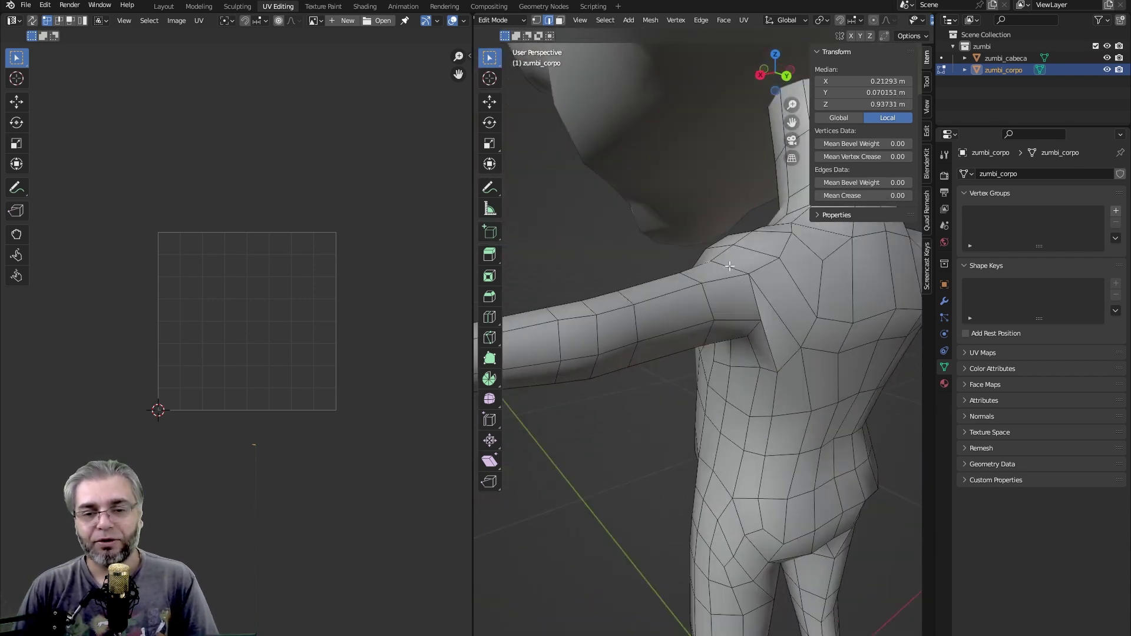
shift+click(751, 292)
mouse_move(756, 325)
middle_down()
mouse_move(783, 300)
mouse_move(716, 353)
mouse_move(730, 375)
middle_up()
shift+click(690, 361)
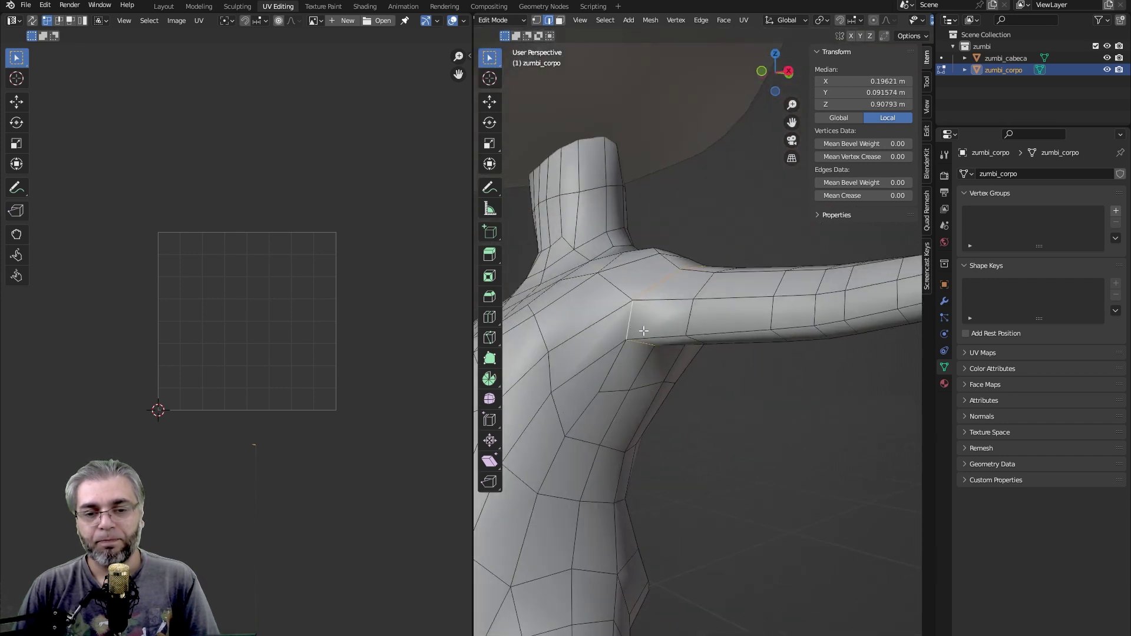
middle_drag(643, 331, 677, 319)
right_click(677, 319)
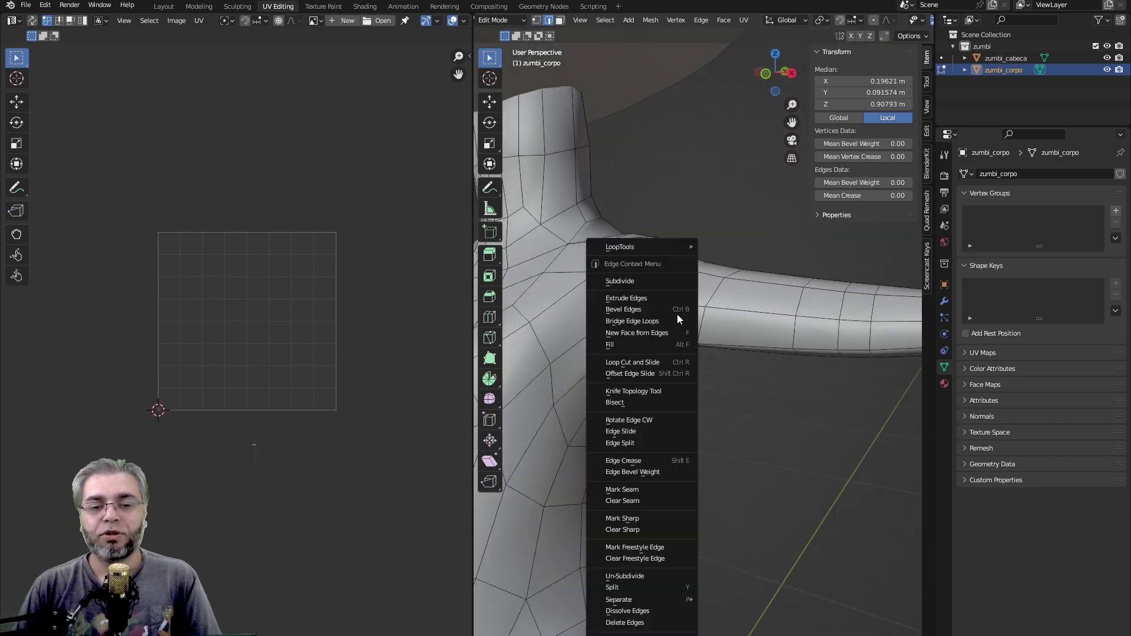
click(635, 489)
scroll(689, 353, down, 2)
- Pan over to the hand and select the edge loop at the wrist
scroll(677, 316, down, 4)
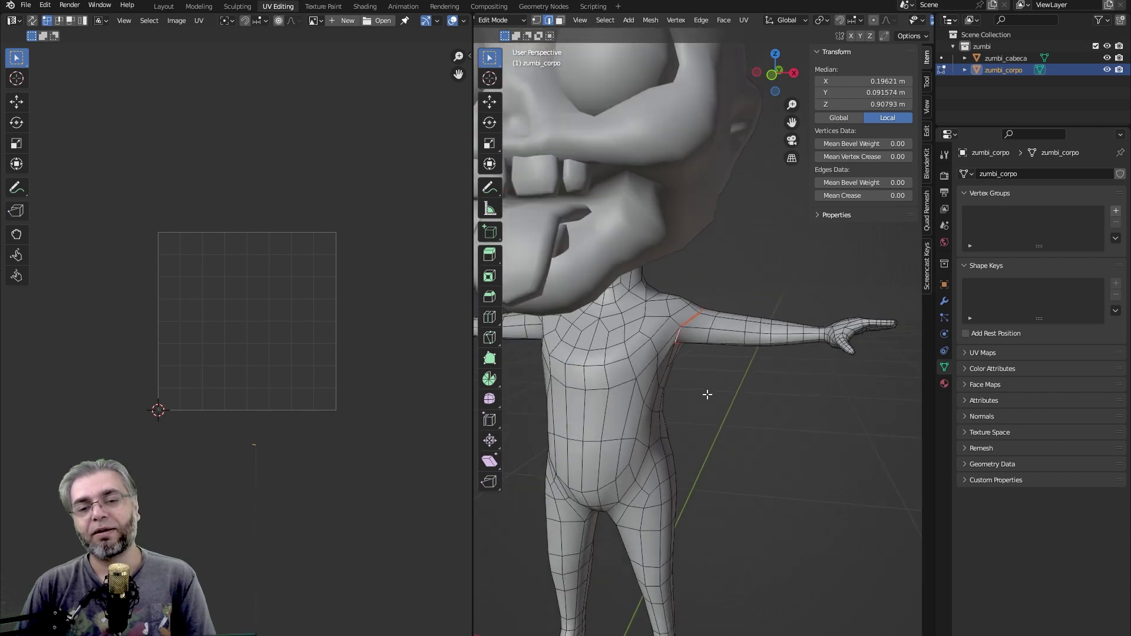
middle_drag(706, 394, 783, 404)
scroll(831, 373, up, 4)
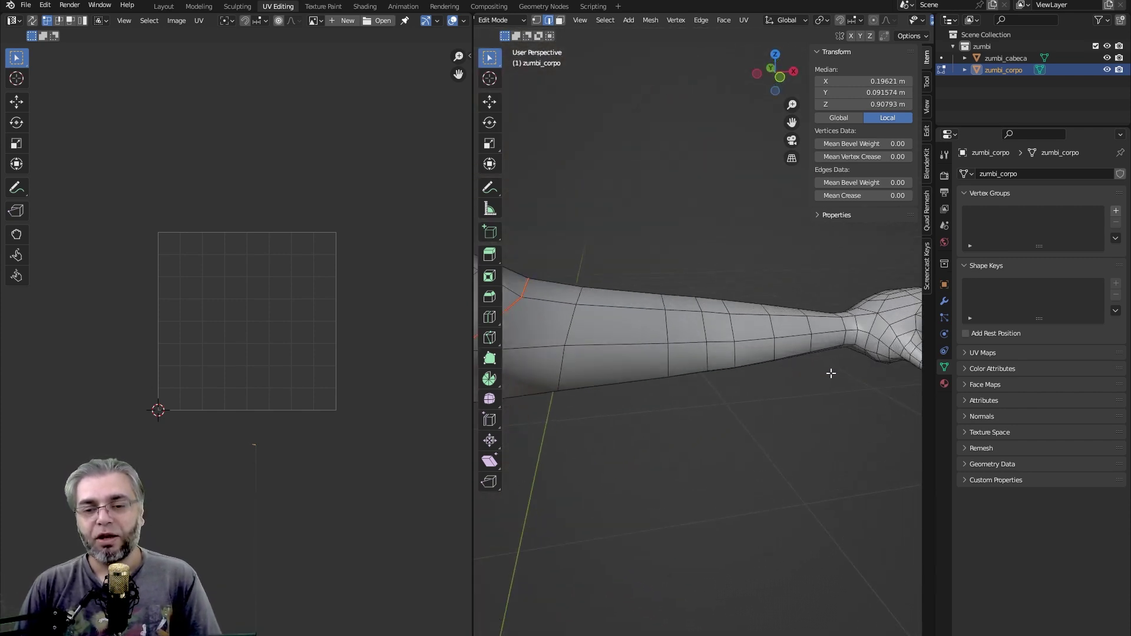
mouse_move(830, 373)
shift+middle_down()
mouse_move(710, 354)
mouse_move(712, 303)
mouse_move(665, 186)
shift+middle_up()
alt+click(708, 355)
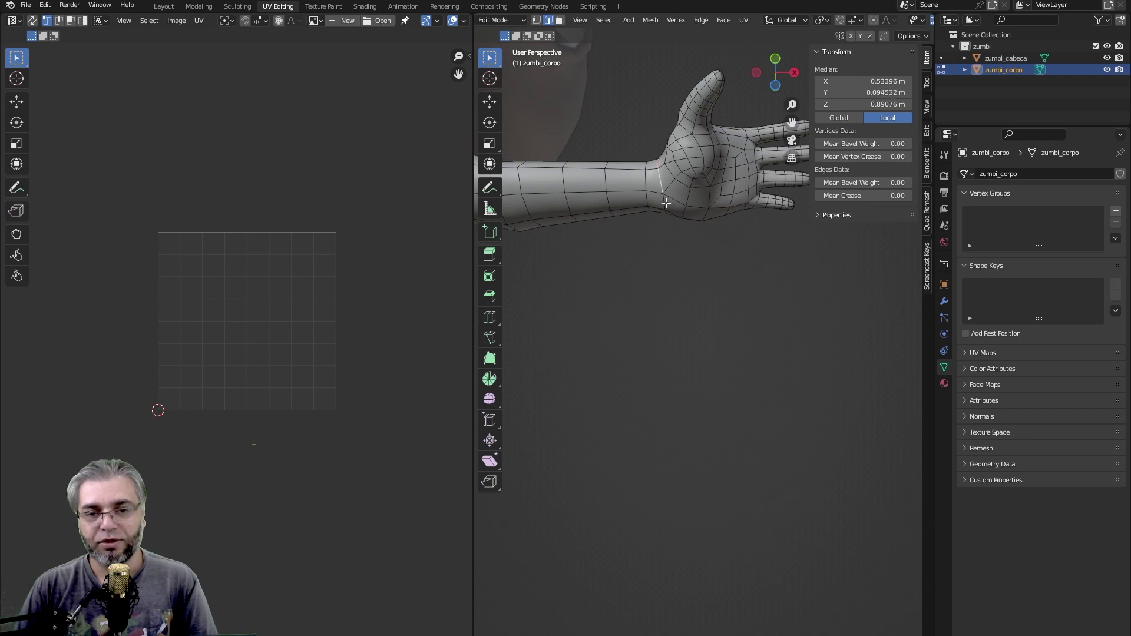
alt+click(666, 203)
mouse_move(745, 265)
middle_down()
mouse_move(724, 303)
mouse_move(771, 315)
mouse_move(706, 308)
mouse_move(732, 362)
mouse_move(674, 365)
mouse_move(750, 365)
mouse_move(701, 371)
mouse_move(718, 373)
middle_up()
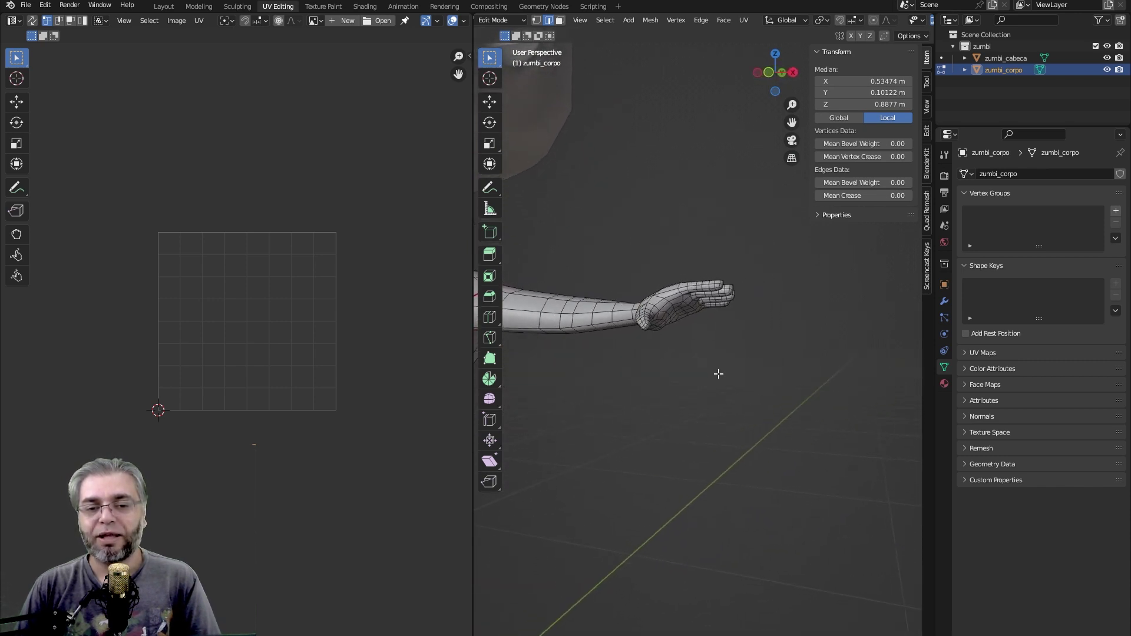
- Orbit to view the character from the side and from under the hand
scroll(718, 374, down, 3)
scroll(707, 383, down, 2)
scroll(716, 445, down, 2)
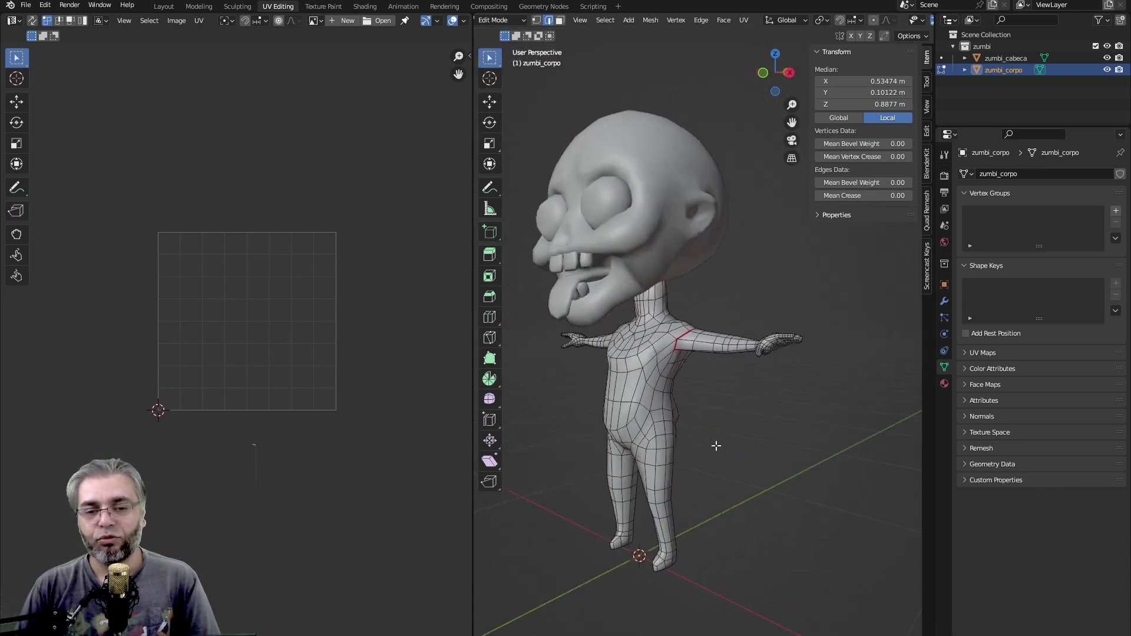
mouse_move(716, 446)
middle_down()
mouse_move(676, 442)
mouse_move(803, 434)
middle_up()
scroll(740, 438, up, 3)
scroll(710, 355, up, 3)
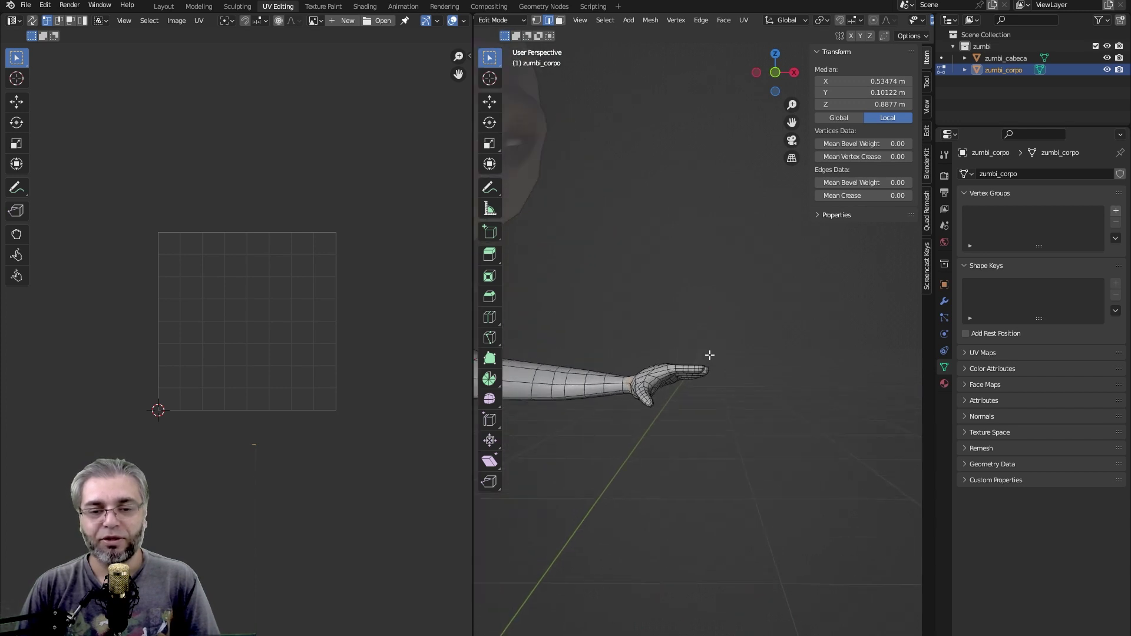
mouse_move(710, 355)
middle_down()
mouse_move(687, 409)
mouse_move(722, 391)
middle_up()
scroll(707, 361, up, 2)
scroll(733, 384, up, 1)
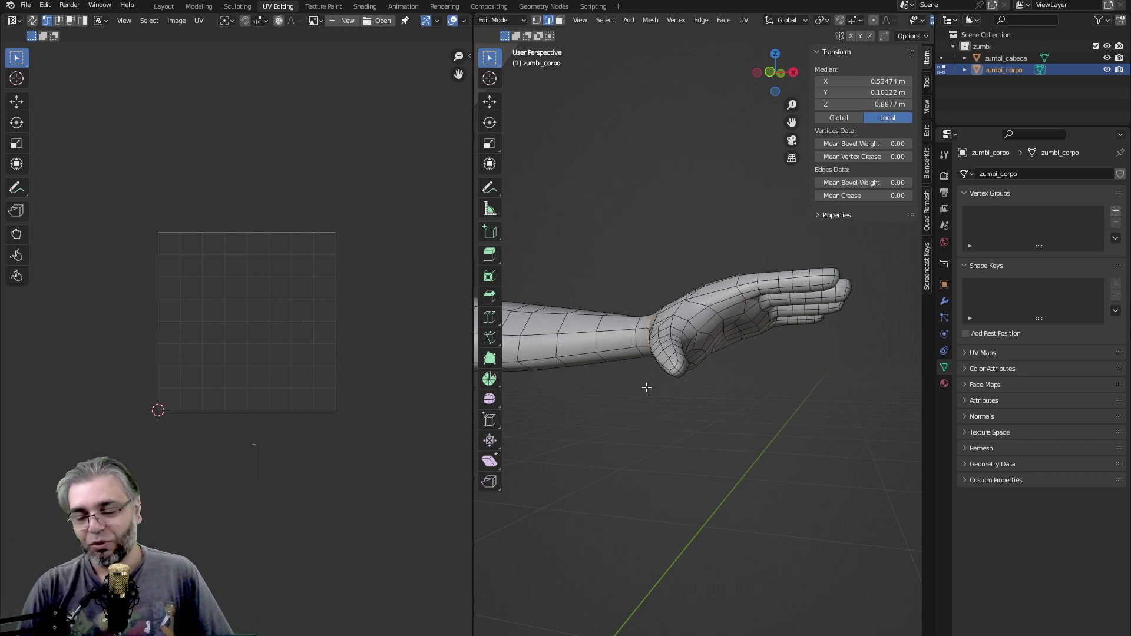
- Frame the selected wrist loop up close and orbit around the forearm
key(KP_Decimal)
scroll(714, 217, down, 5)
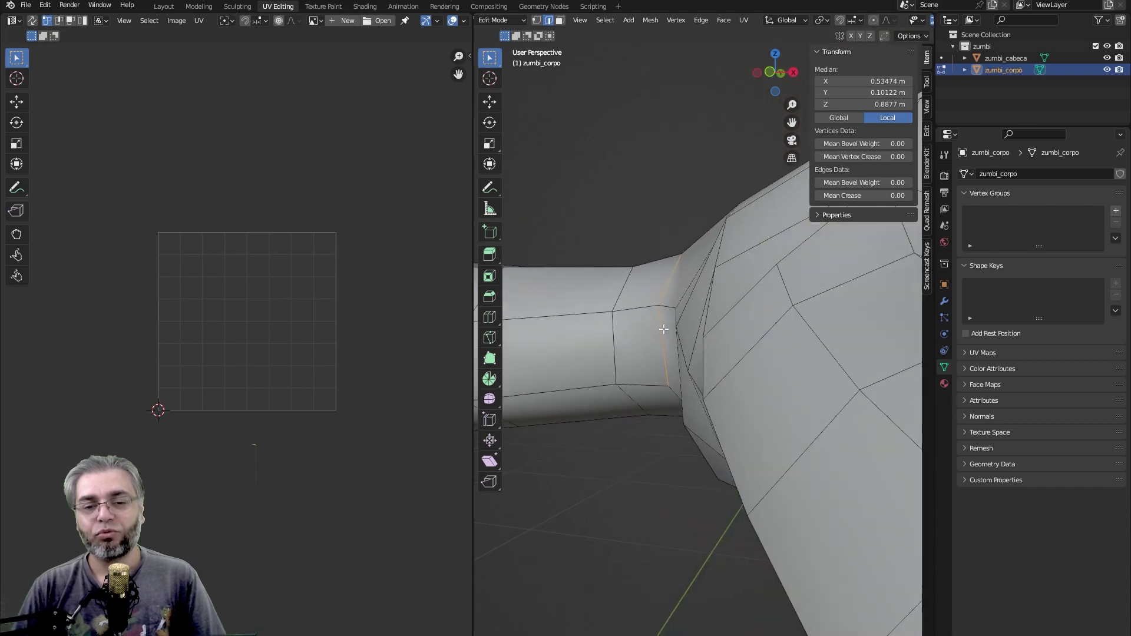
mouse_move(714, 217)
middle_down()
mouse_move(606, 453)
mouse_move(601, 343)
mouse_move(652, 253)
mouse_move(760, 295)
mouse_move(807, 368)
middle_up()
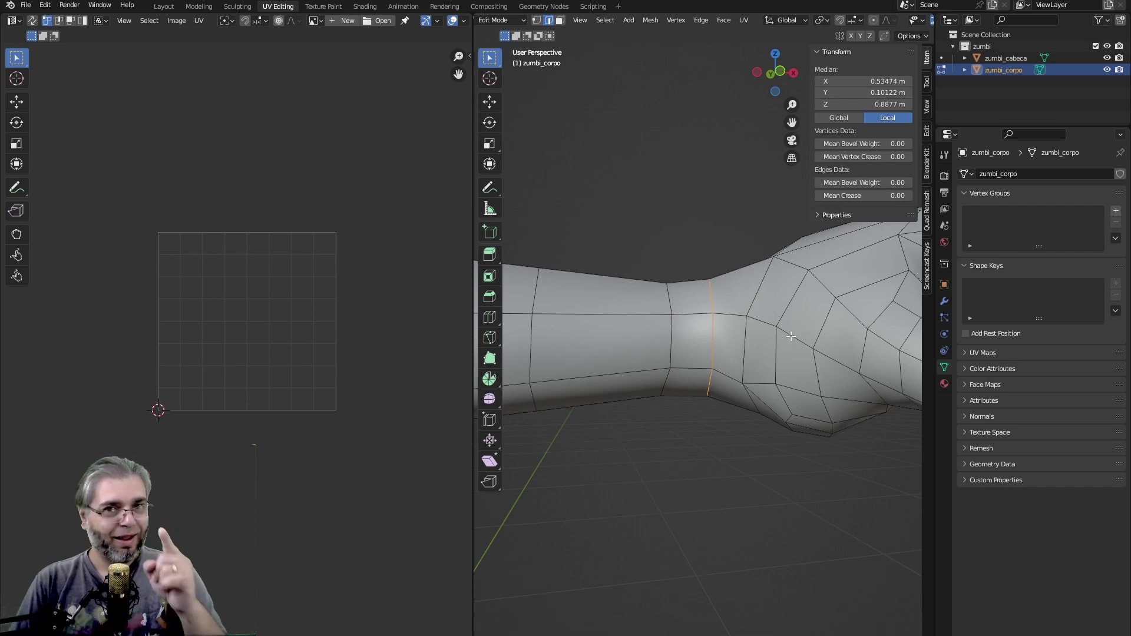
scroll(757, 337, down, 2)
scroll(736, 347, down, 3)
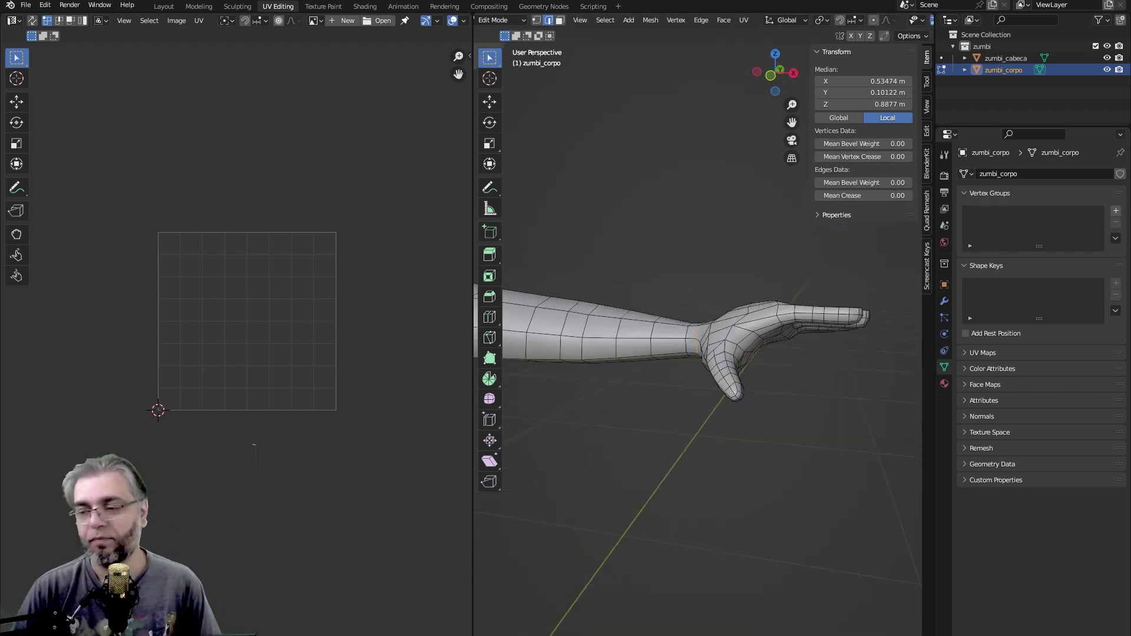
middle_drag(743, 240, 700, 270)
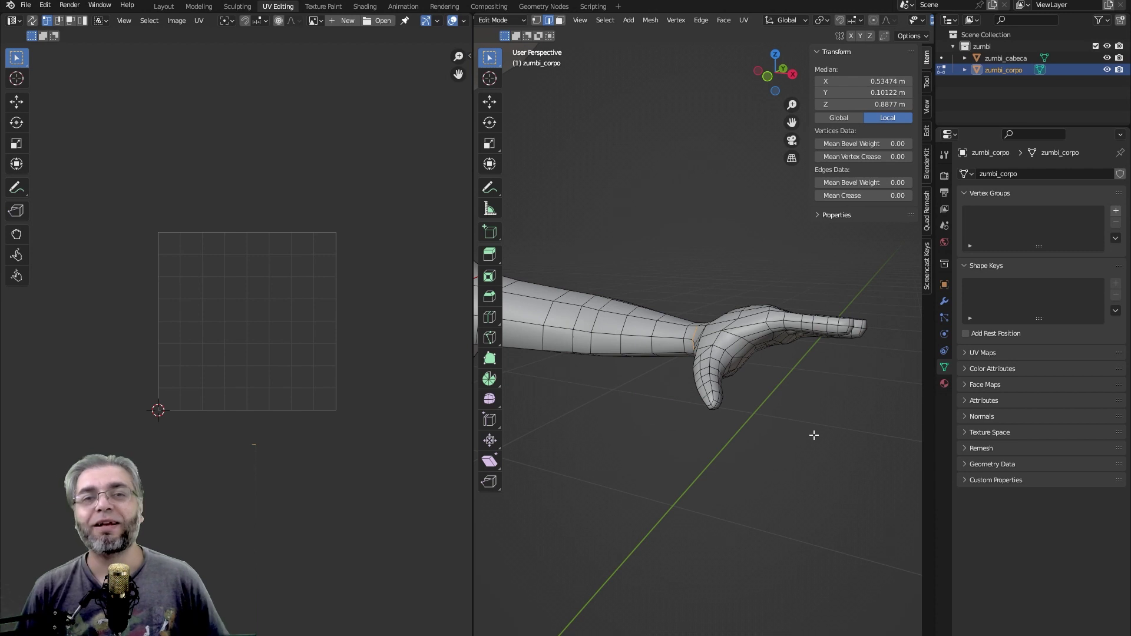
- Add the shoulder loop to the wrist loop and mark both as seams
click(578, 21)
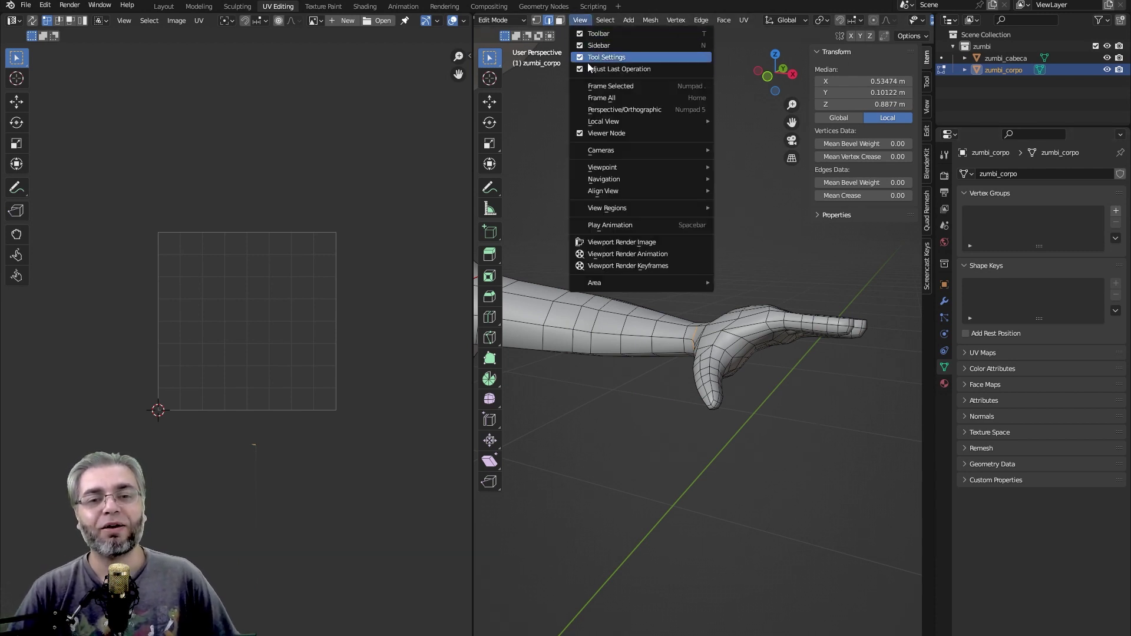
click(634, 87)
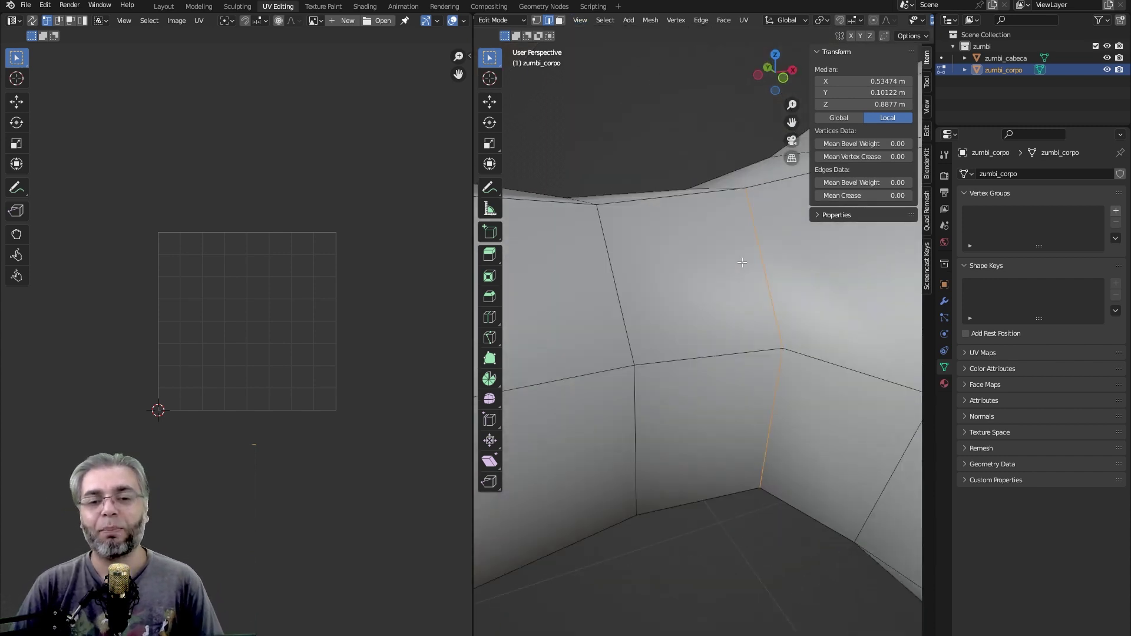
mouse_move(636, 131)
middle_down()
mouse_move(707, 364)
mouse_move(687, 404)
middle_up()
scroll(708, 364, down, 5)
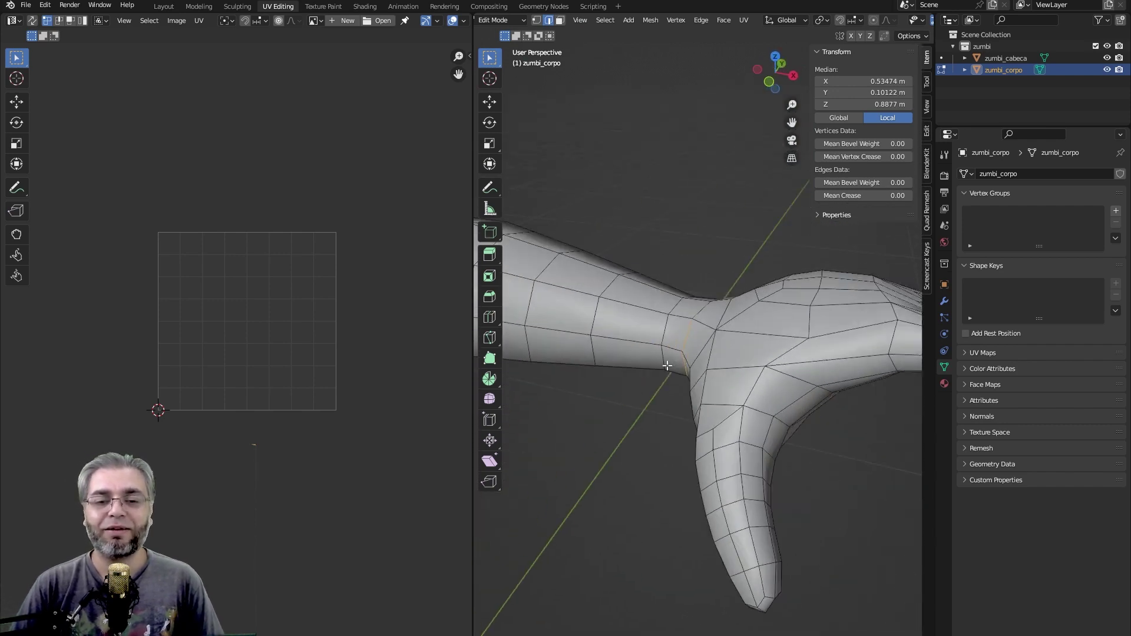
mouse_move(715, 297)
middle_down()
mouse_move(699, 389)
mouse_move(701, 333)
mouse_move(664, 386)
mouse_move(719, 348)
mouse_move(711, 328)
mouse_move(705, 335)
middle_up()
alt+click(717, 399)
right_click(704, 334)
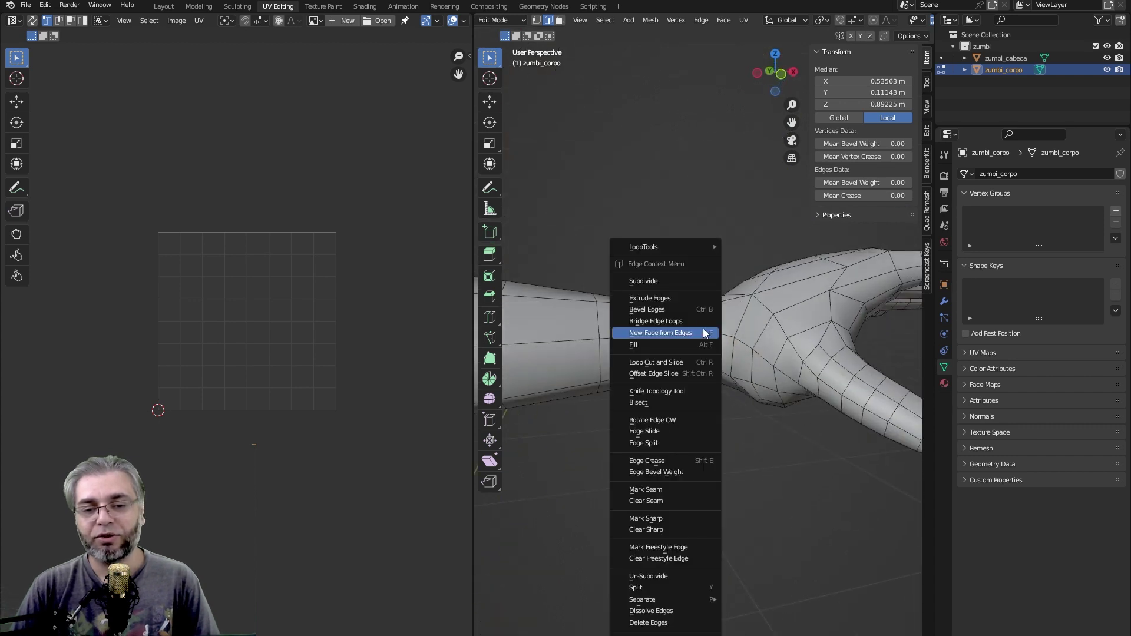
click(663, 489)
- Orbit around the arm, torso and back to check the red seams
scroll(691, 414, down, 3)
middle_drag(691, 414, 677, 422)
scroll(754, 384, up, 4)
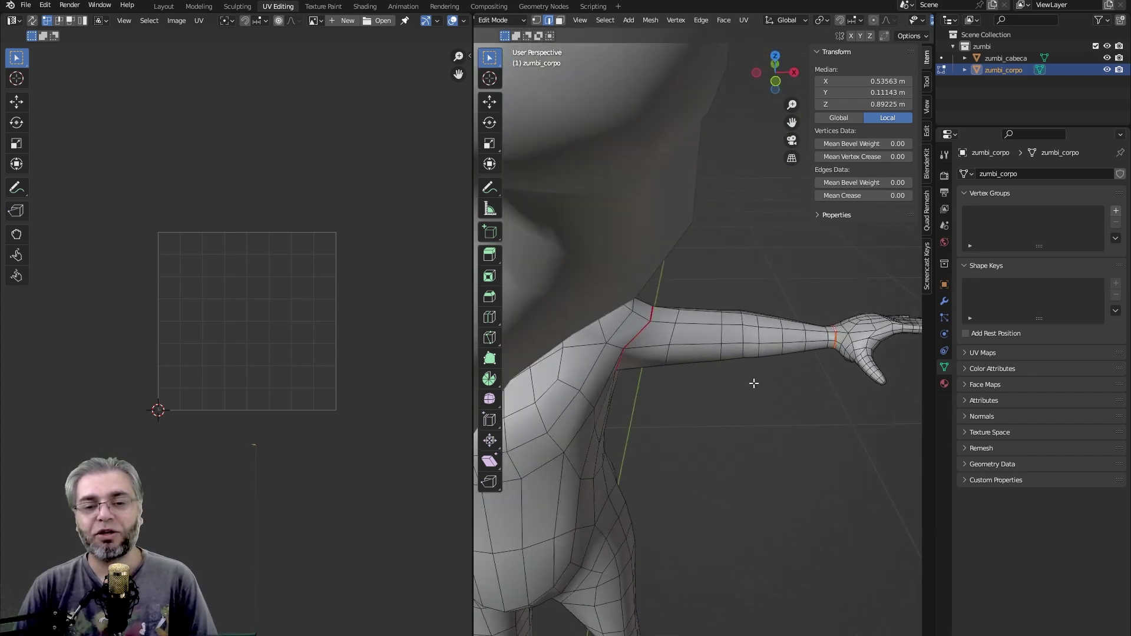
middle_drag(668, 351, 650, 315)
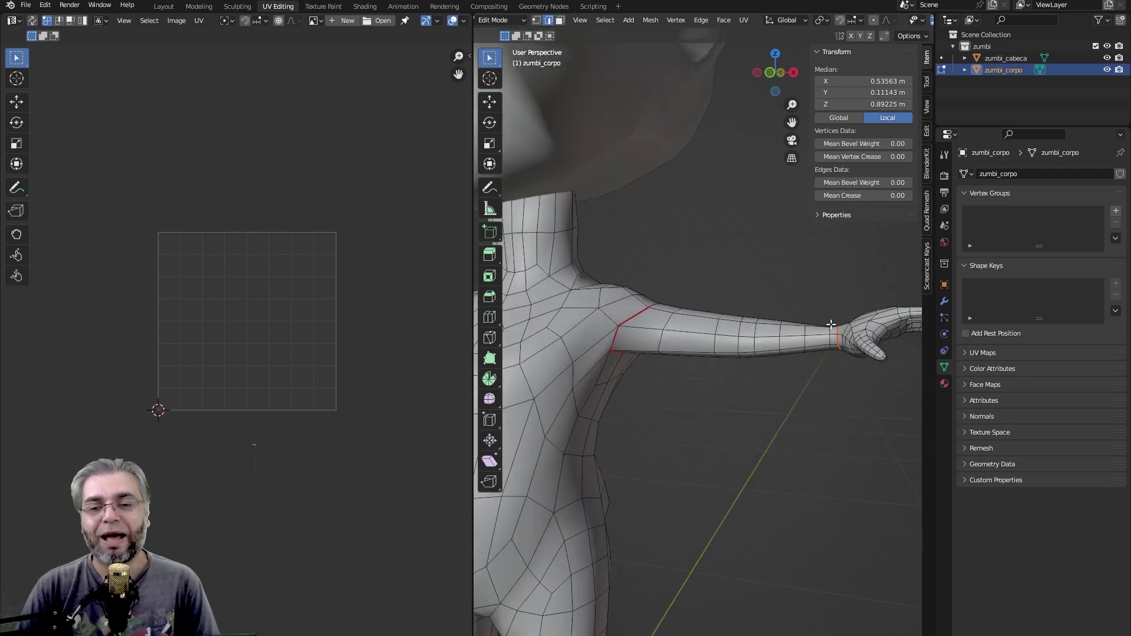
middle_drag(838, 365, 764, 331)
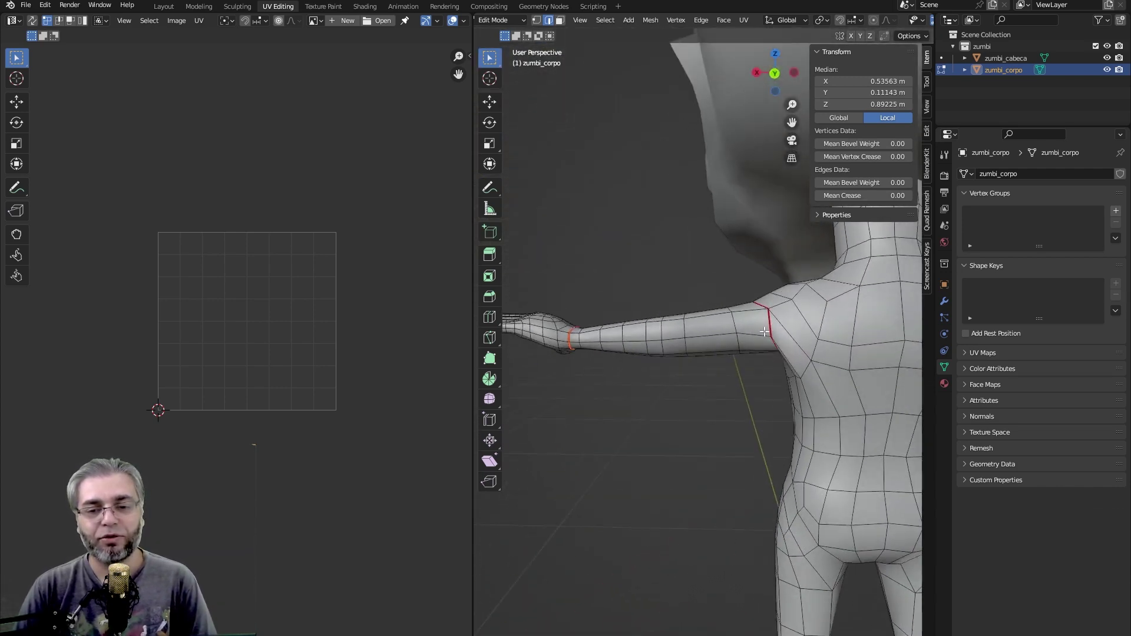
mouse_move(607, 324)
middle_down()
mouse_move(649, 372)
mouse_move(681, 373)
mouse_move(679, 344)
mouse_move(628, 322)
middle_up()
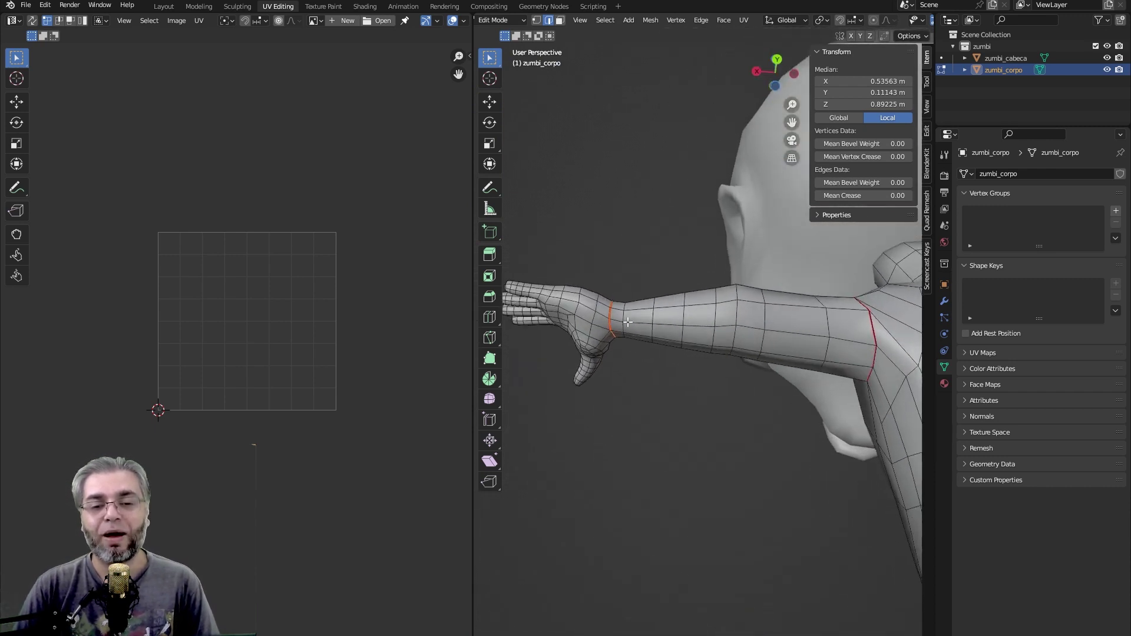
- Start an edge selection on the forearm toward the shoulder seam
click(633, 322)
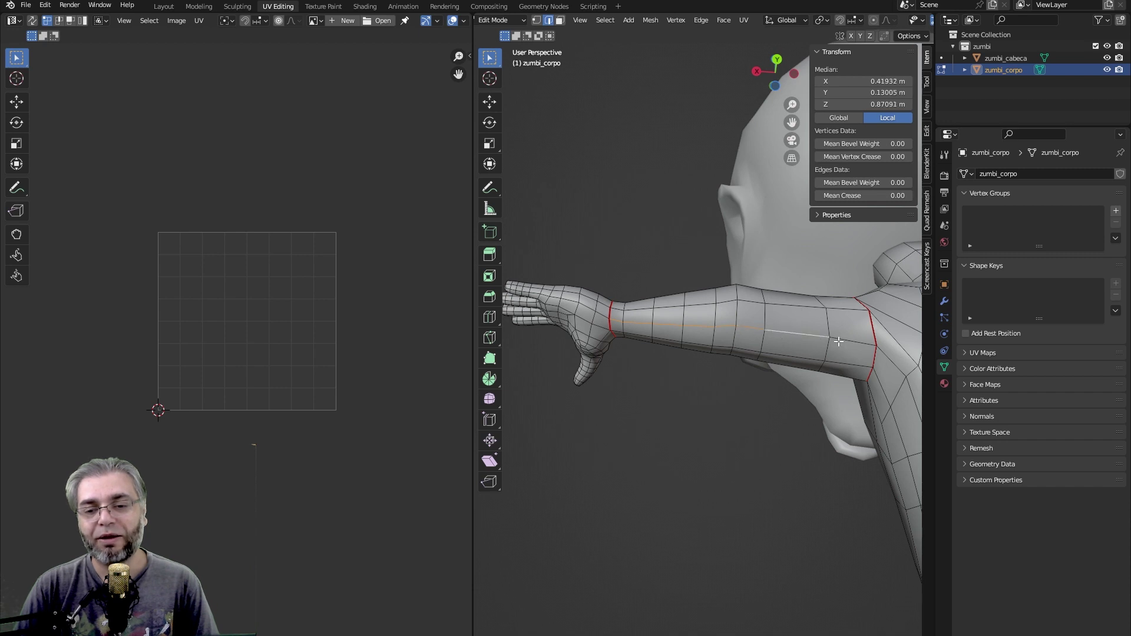
ctrl+click(877, 349)
middle_drag(708, 348, 707, 354)
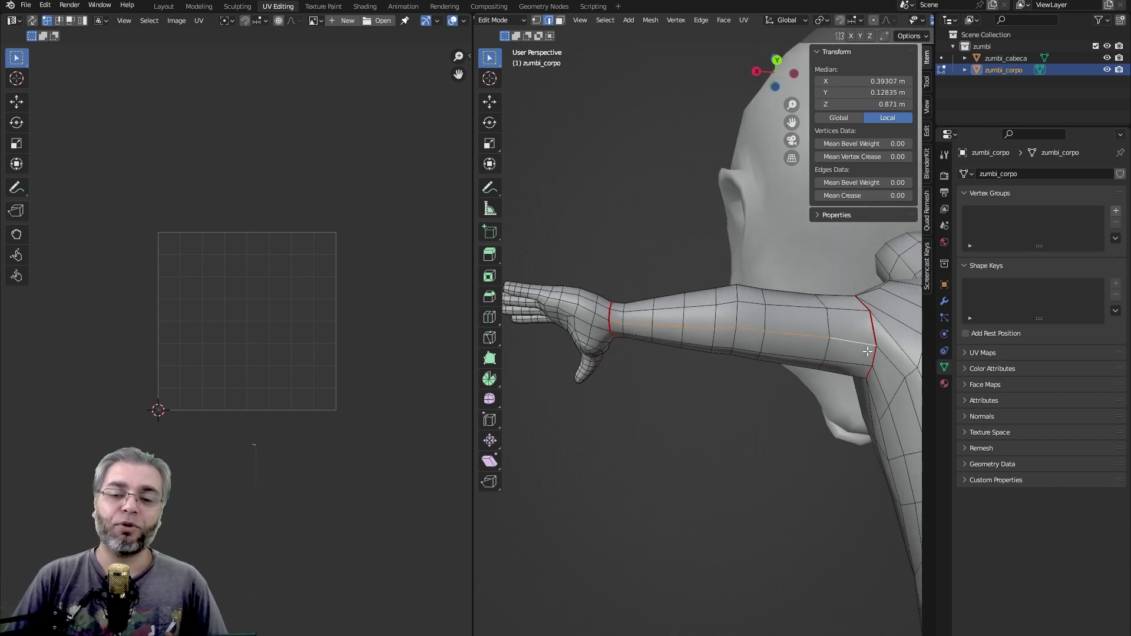
mouse_move(867, 352)
middle_down()
mouse_move(674, 368)
mouse_move(717, 324)
middle_up()
click(664, 335)
- Select a shortest-path row of edges from the upper arm by the shoulder down to the wrist
click(633, 325)
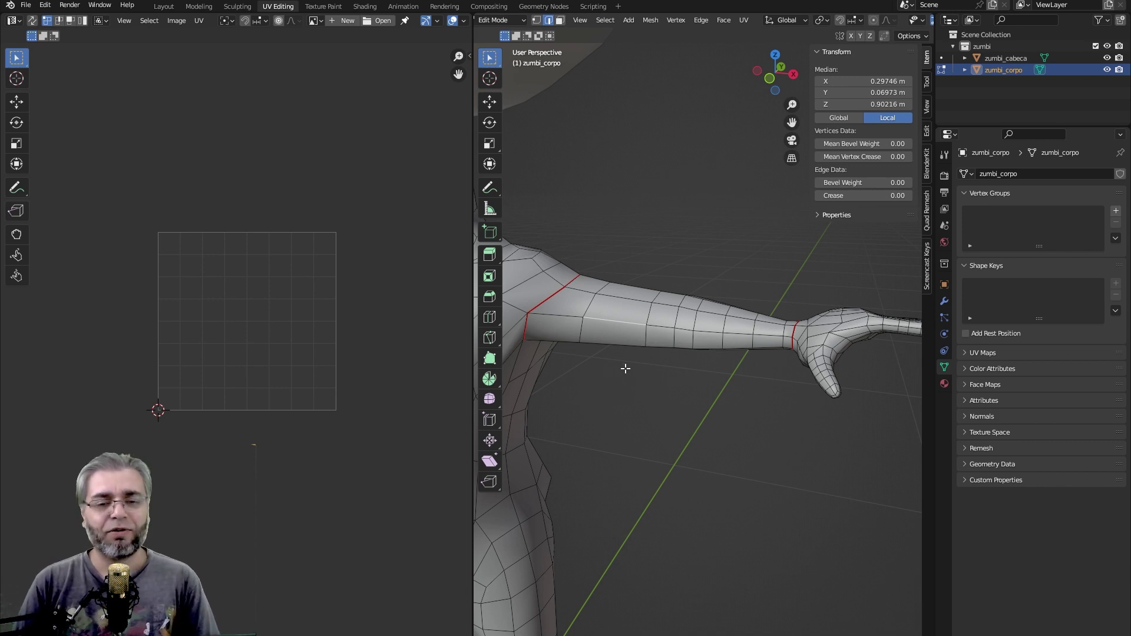
ctrl+scroll(625, 368, up, 3)
middle_drag(644, 289, 657, 291)
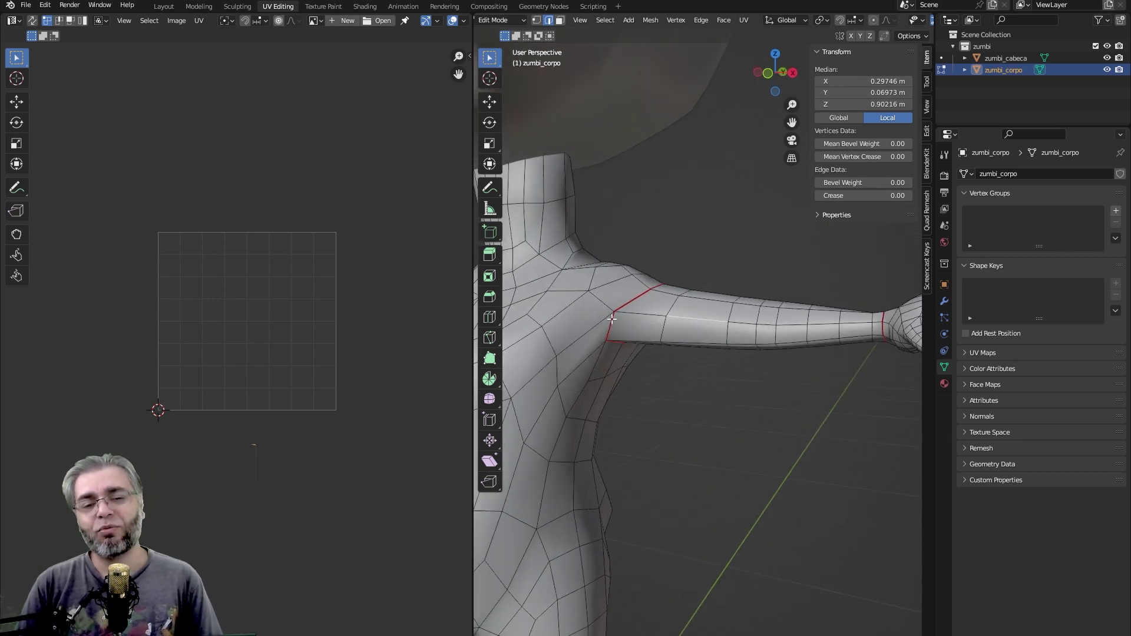
middle_drag(641, 350, 660, 273)
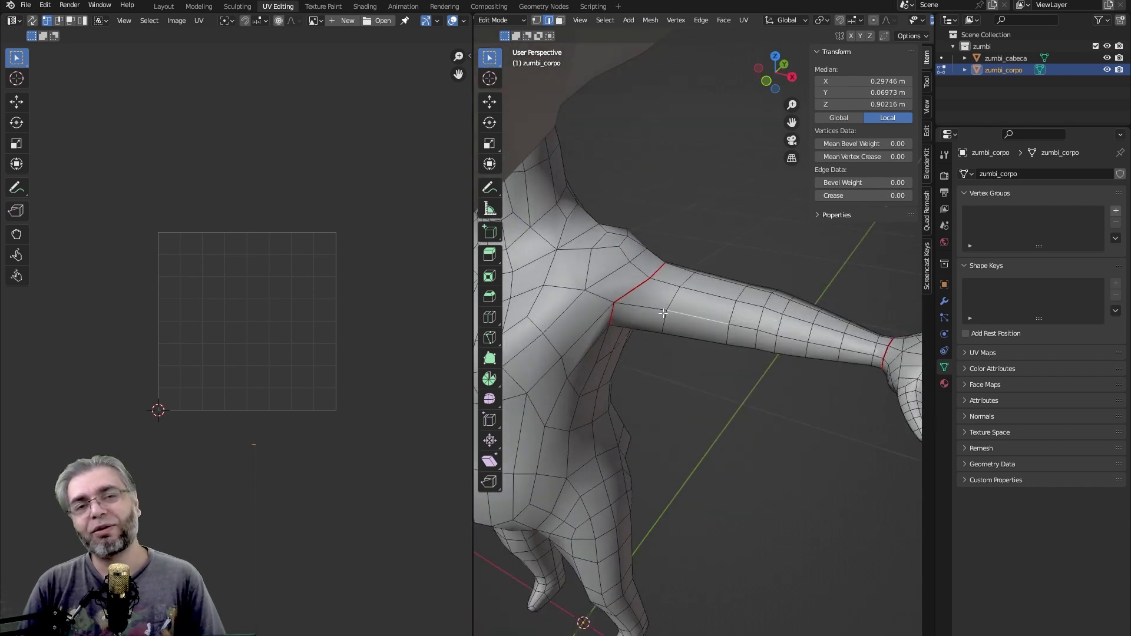
mouse_move(819, 380)
middle_down()
mouse_move(698, 328)
mouse_move(693, 373)
middle_up()
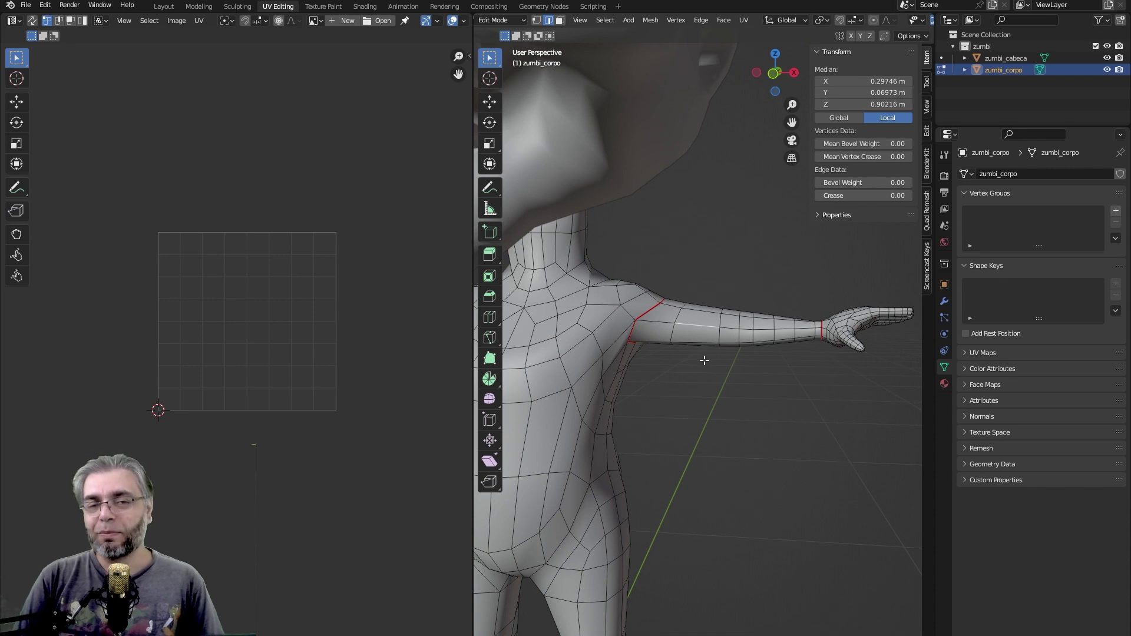
click(658, 324)
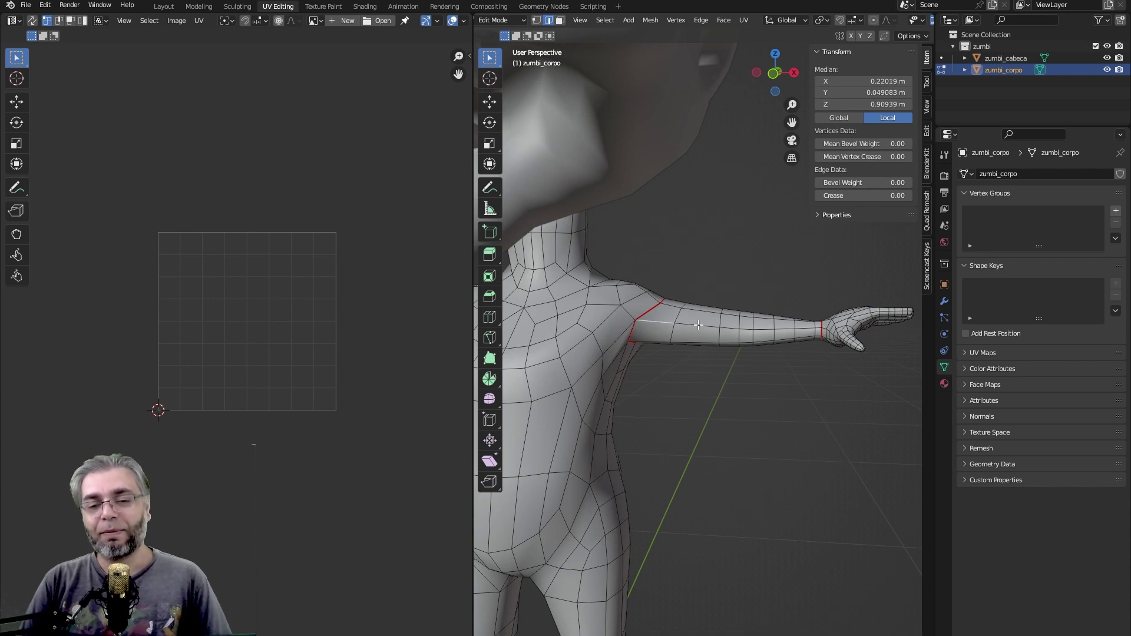
ctrl+click(718, 327)
ctrl+click(760, 330)
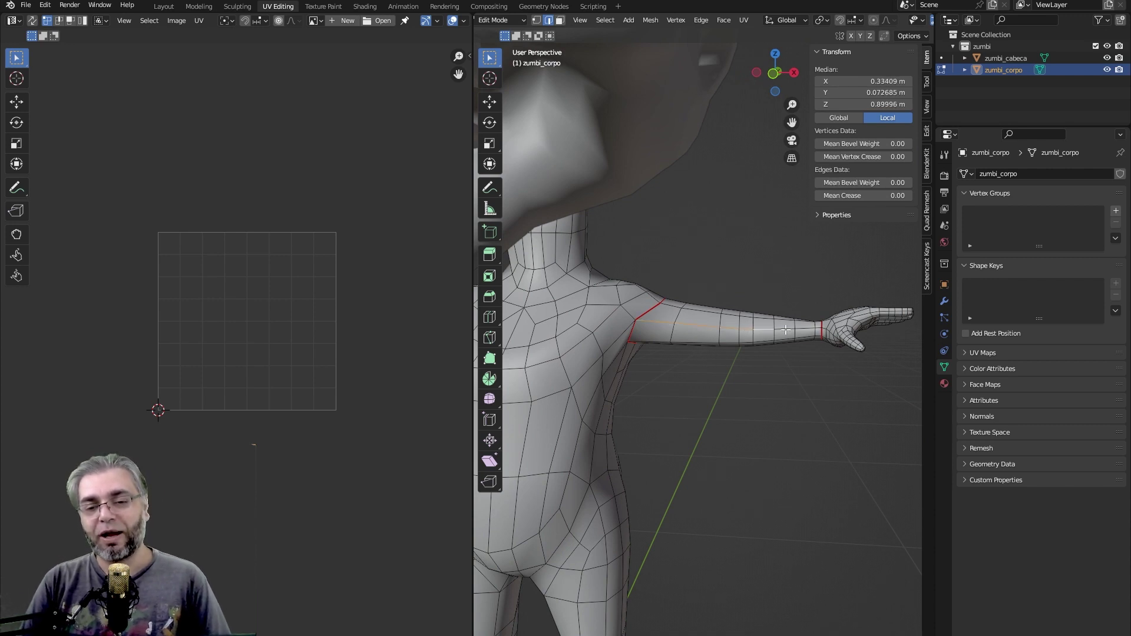
ctrl+click(785, 330)
scroll(798, 346, down, 3)
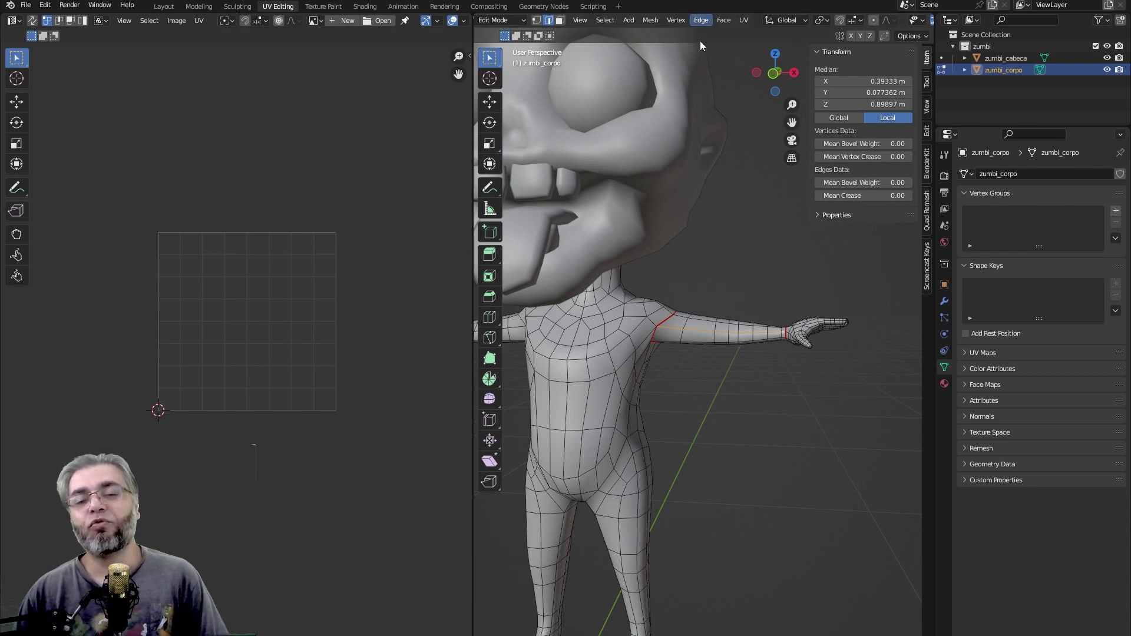
- Orbit behind the character and try a lengthwise edge strip on the arm
mouse_move(803, 293)
middle_down()
mouse_move(581, 300)
mouse_move(747, 328)
middle_up()
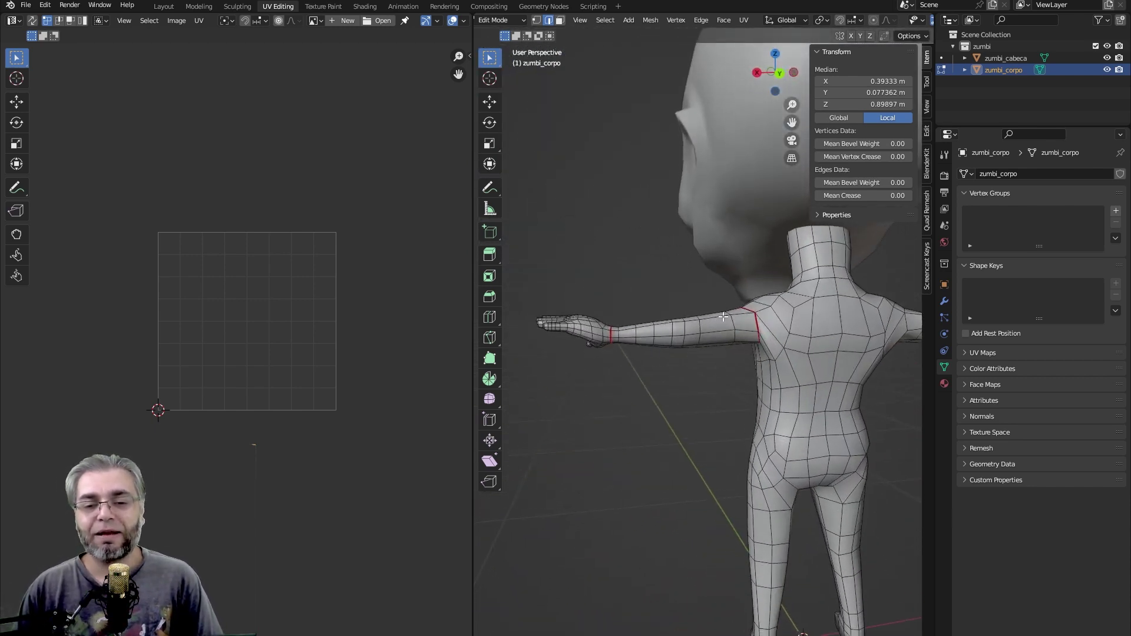
click(706, 335)
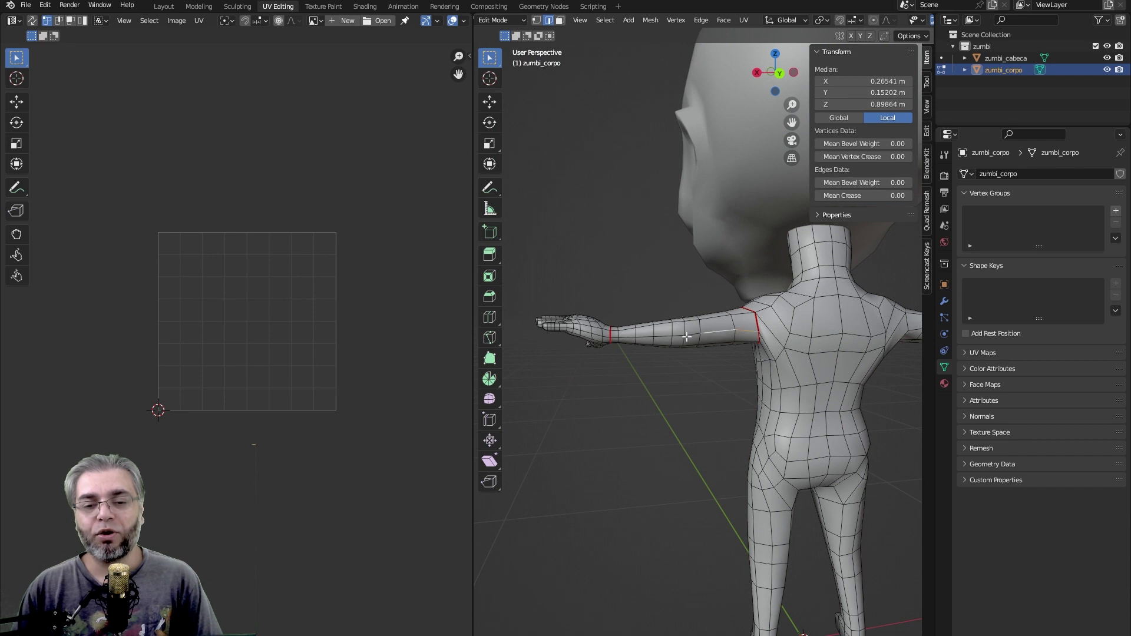
scroll(689, 339, down, 3)
scroll(733, 362, down, 3)
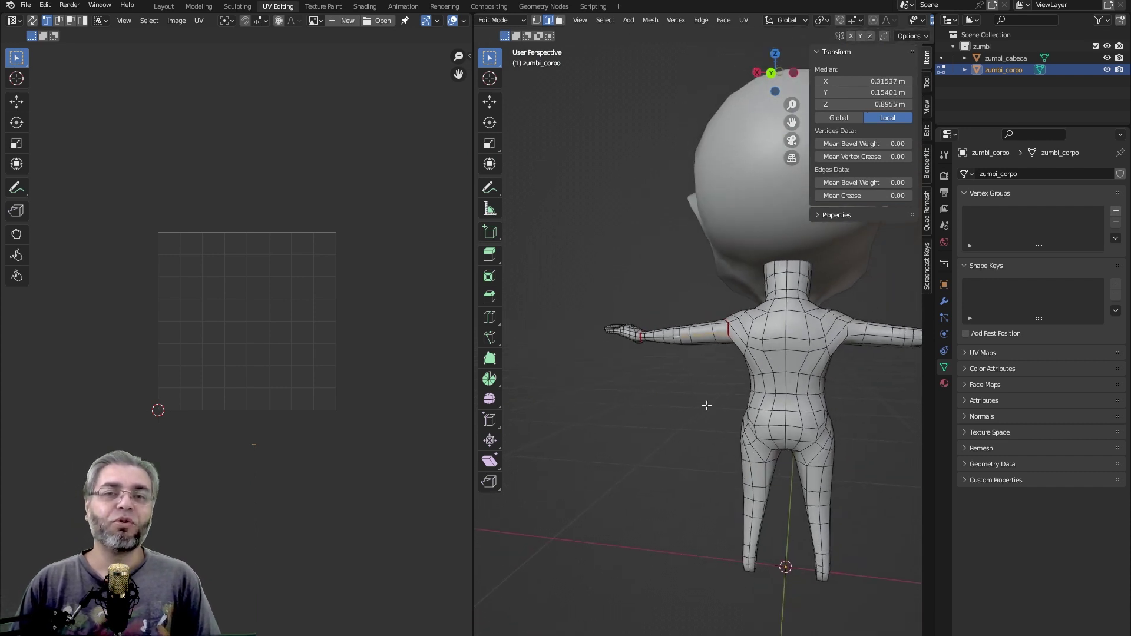
middle_drag(705, 402, 718, 422)
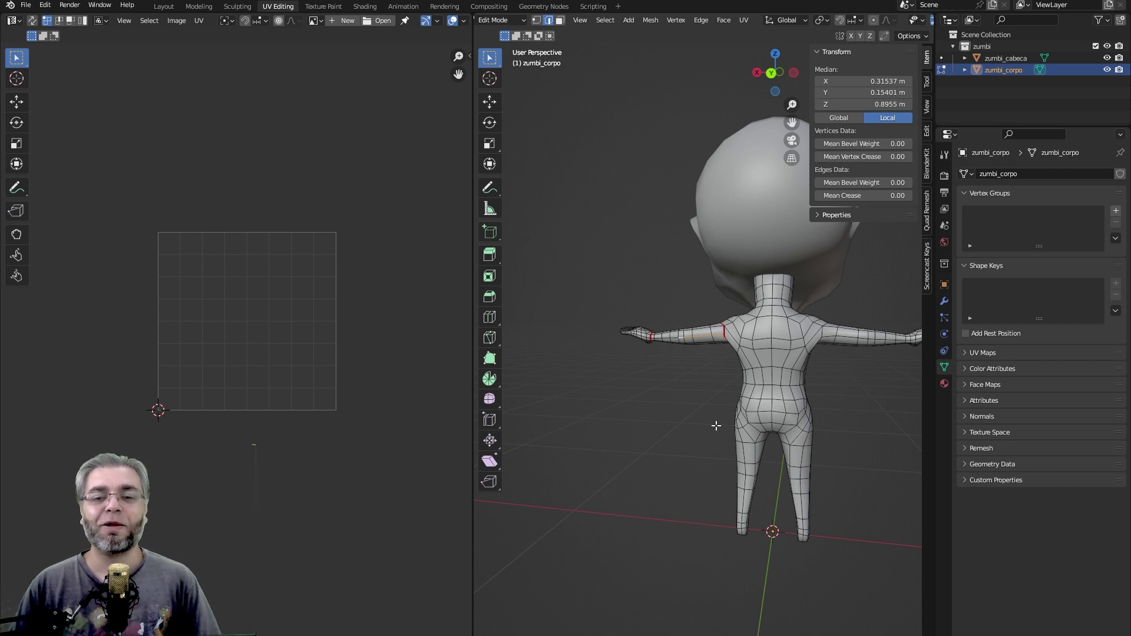
scroll(741, 340, up, 3)
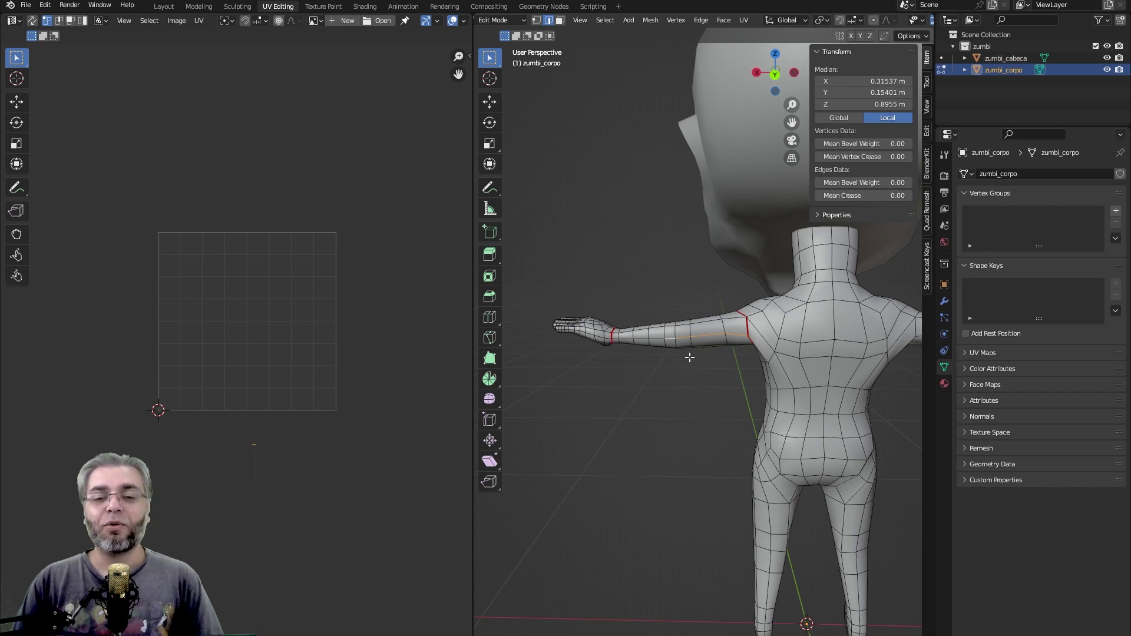
middle_drag(689, 357, 760, 336)
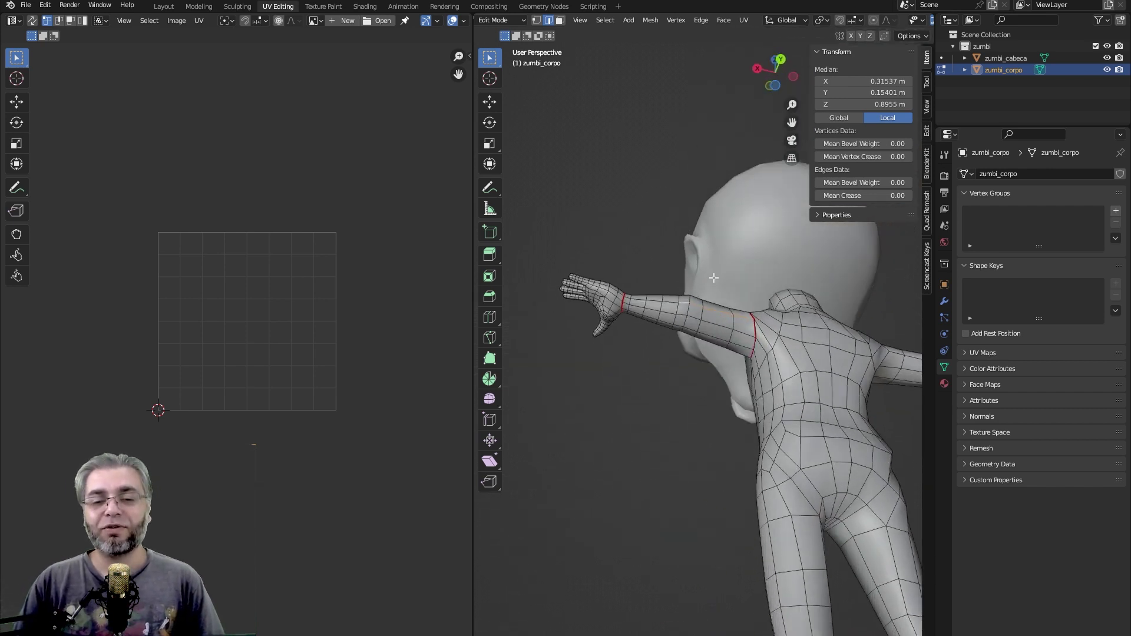
- Select a path of edges from the shoulder along the top of the arm to the wrist
click(751, 342)
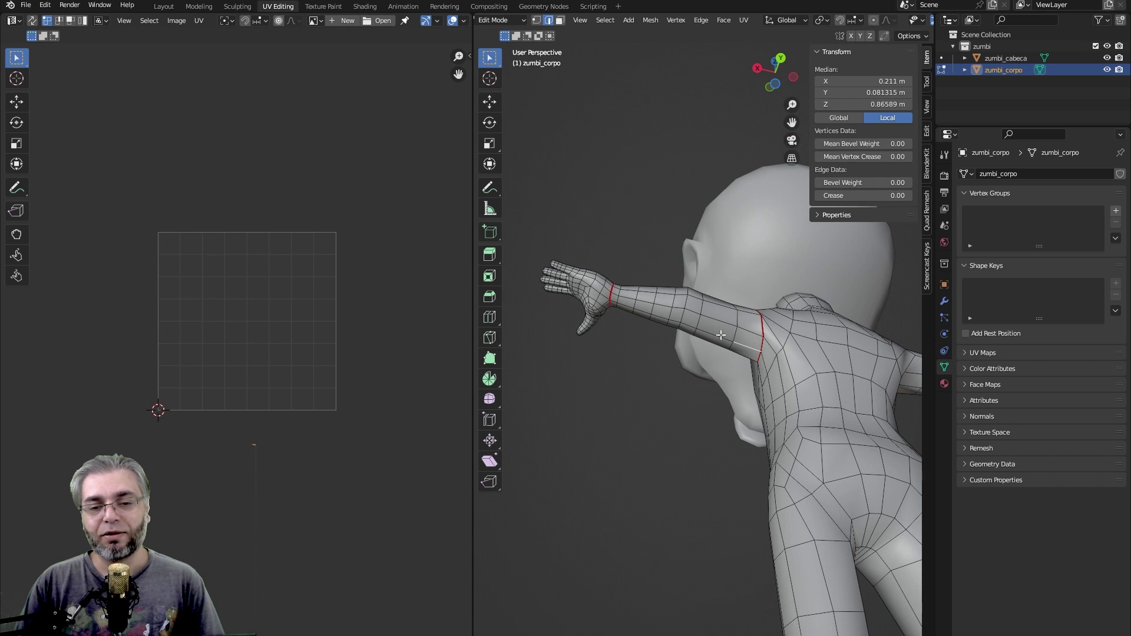
shift+click(695, 327)
shift+click(664, 318)
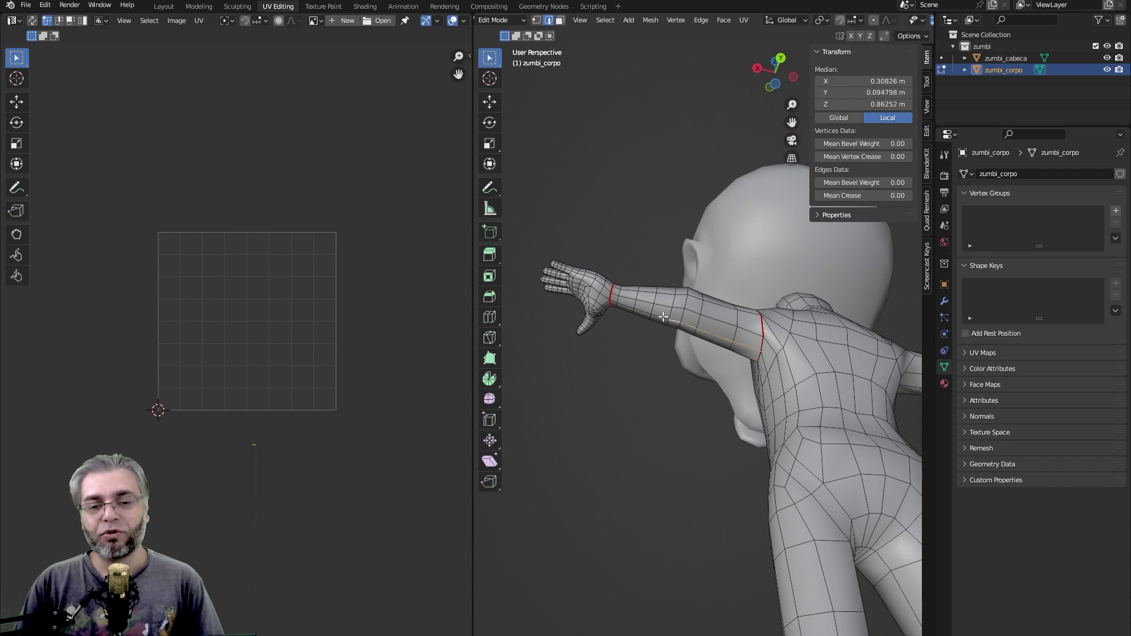
shift+click(634, 307)
shift+click(614, 300)
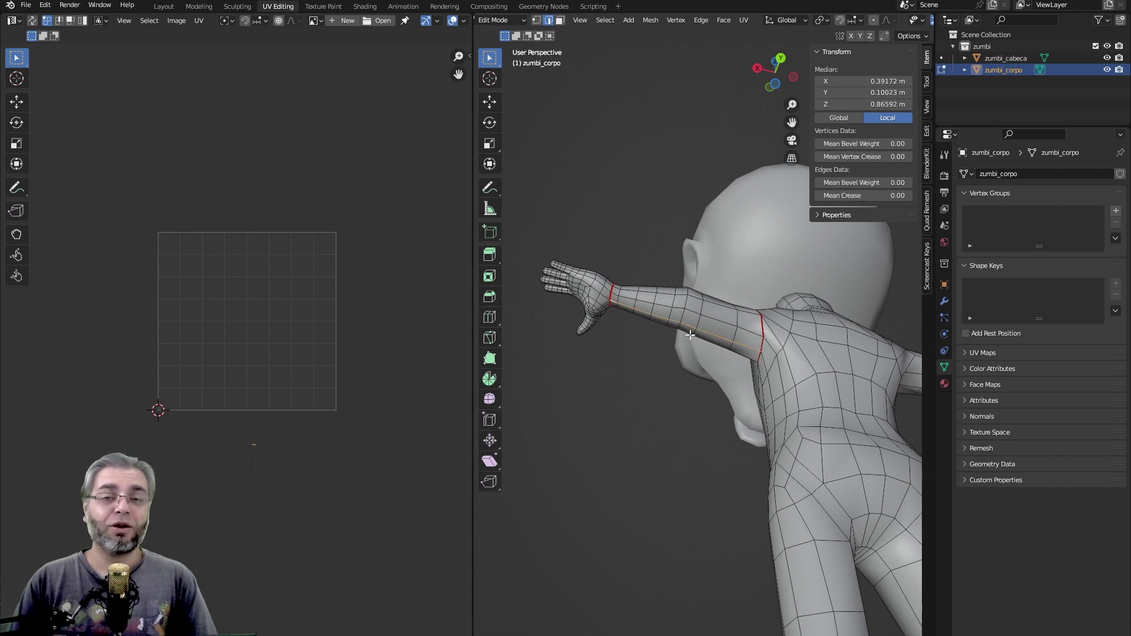
- Mark the selected lengthwise arm edges as a seam, viewed from the underside
middle_drag(703, 342, 690, 373)
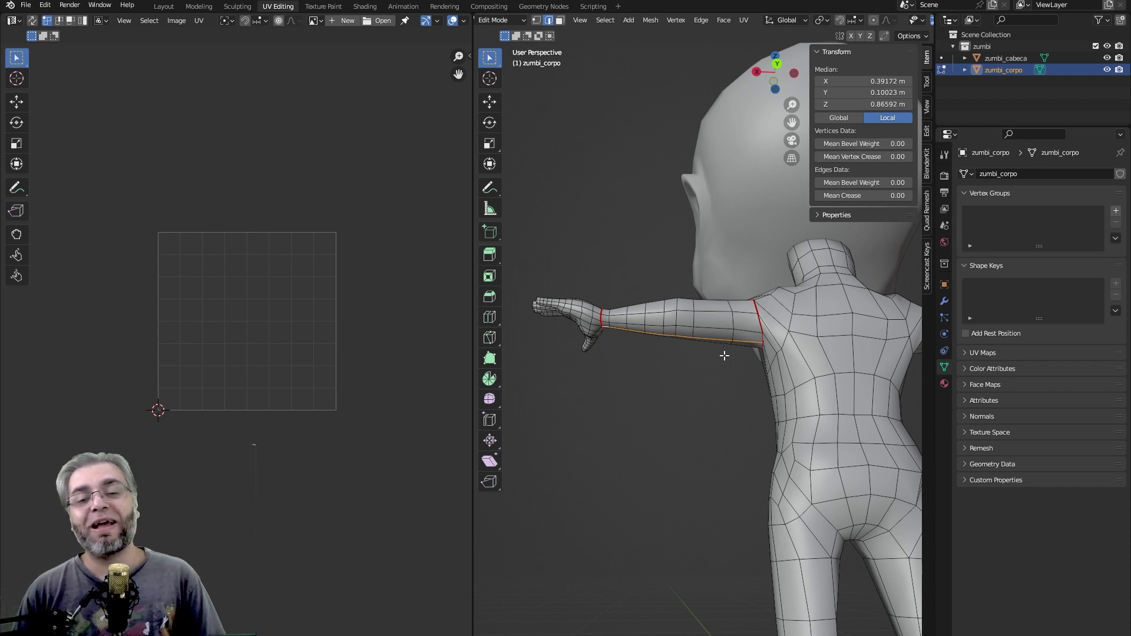
mouse_move(724, 355)
middle_down()
mouse_move(726, 342)
mouse_move(730, 368)
middle_up()
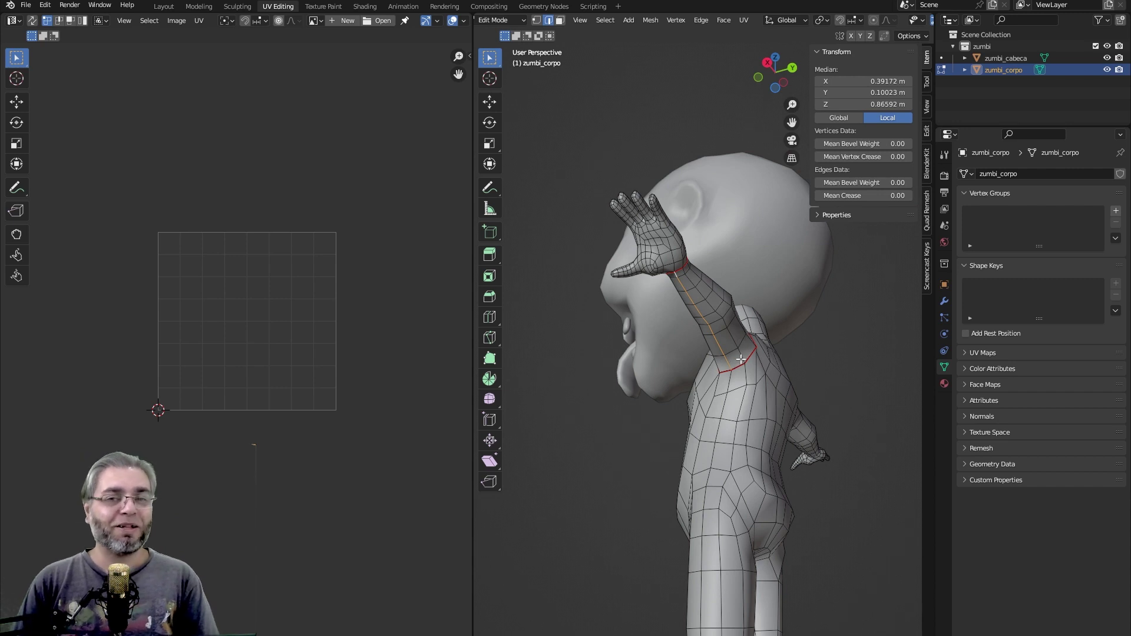
middle_drag(763, 356, 704, 370)
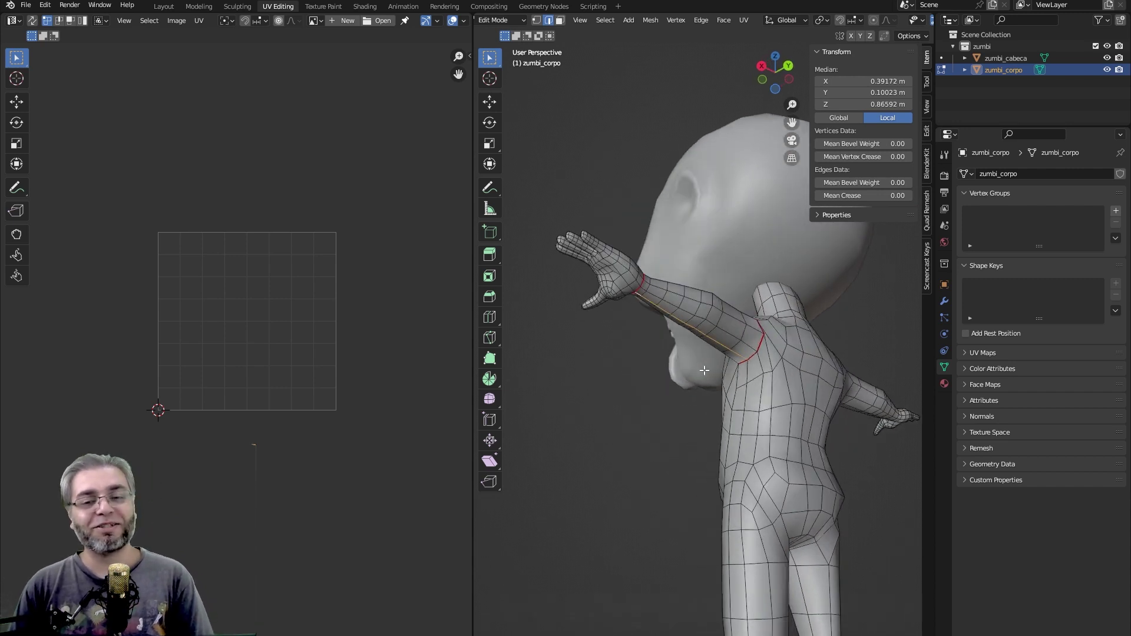
right_click(725, 342)
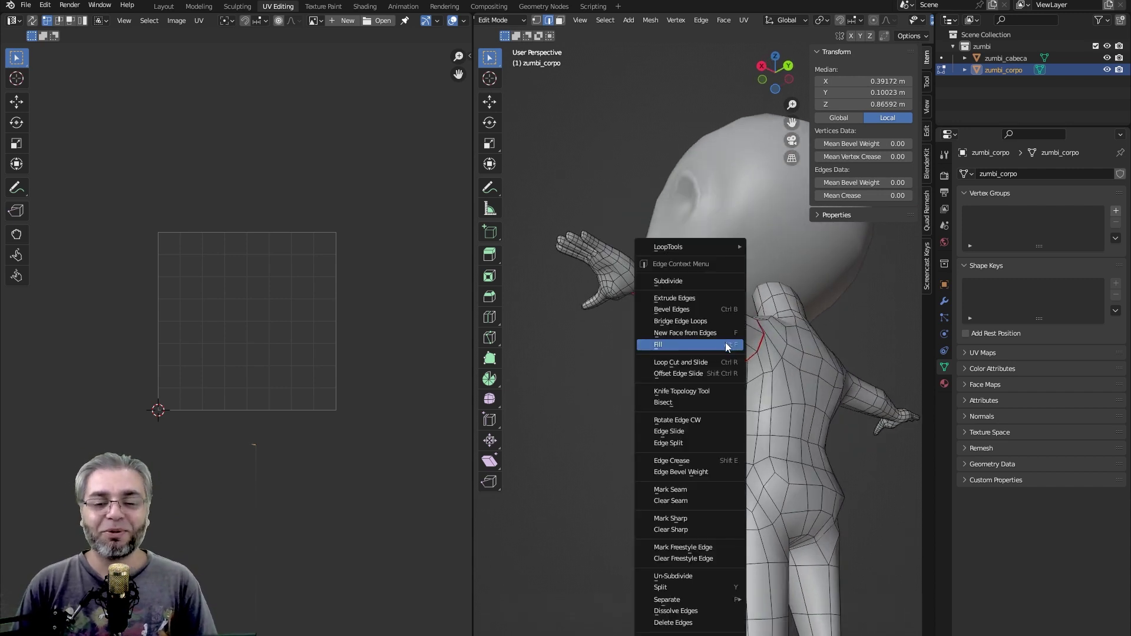
click(688, 490)
mouse_move(694, 394)
middle_down()
mouse_move(673, 412)
mouse_move(685, 390)
mouse_move(726, 371)
mouse_move(648, 306)
middle_up()
- Switch to face select and box-select the forearm faces up to the shoulder seam
key(3)
drag(627, 288, 721, 383)
shift+drag(702, 301, 744, 359)
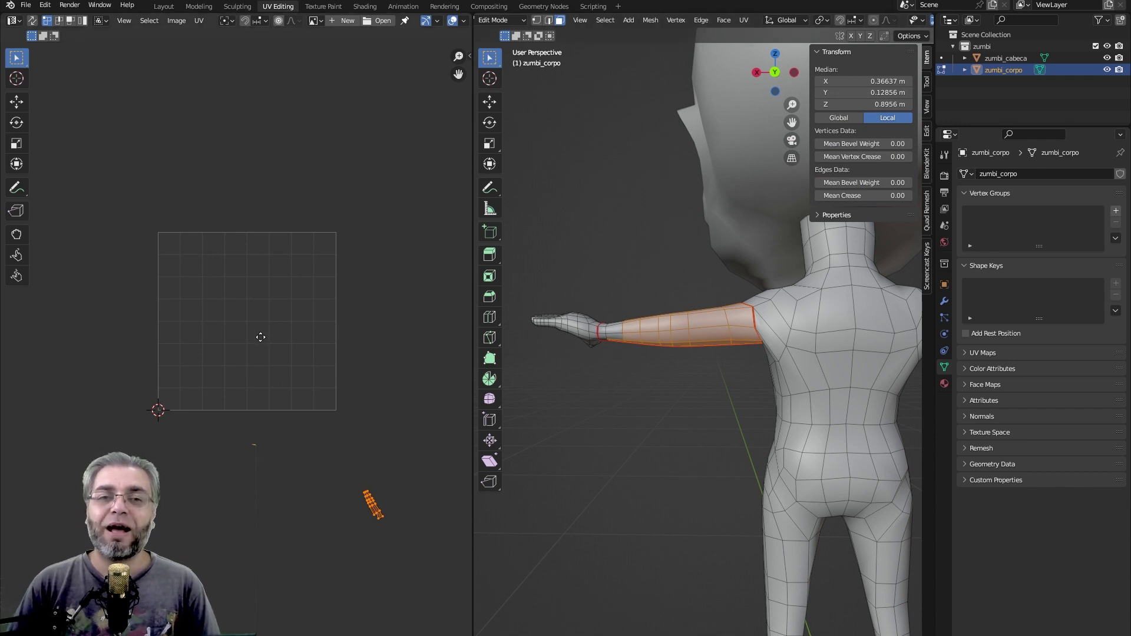
middle_drag(260, 336, 325, 336)
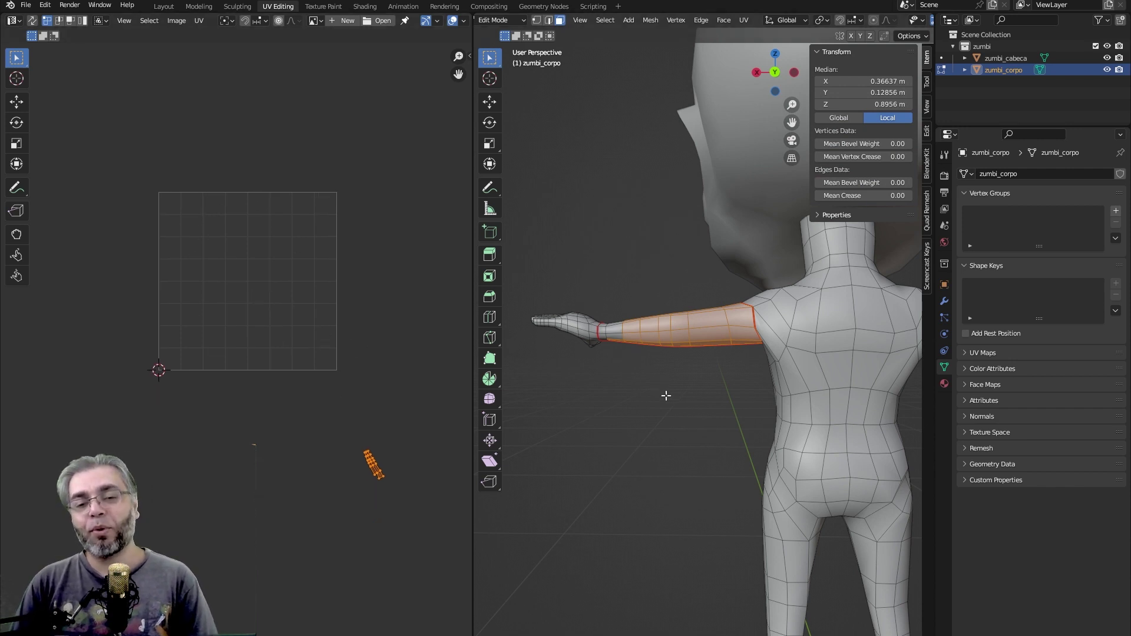
middle_drag(666, 395, 692, 344)
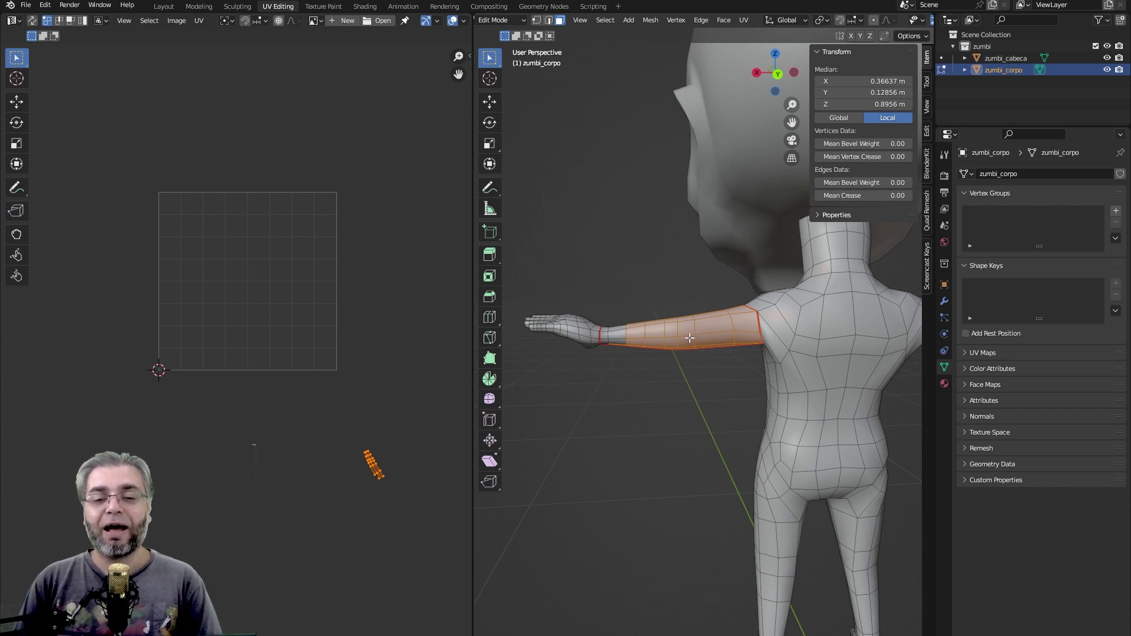
- Select the whole mesh, clear it, then pick the linked arm piece with L
key(a)
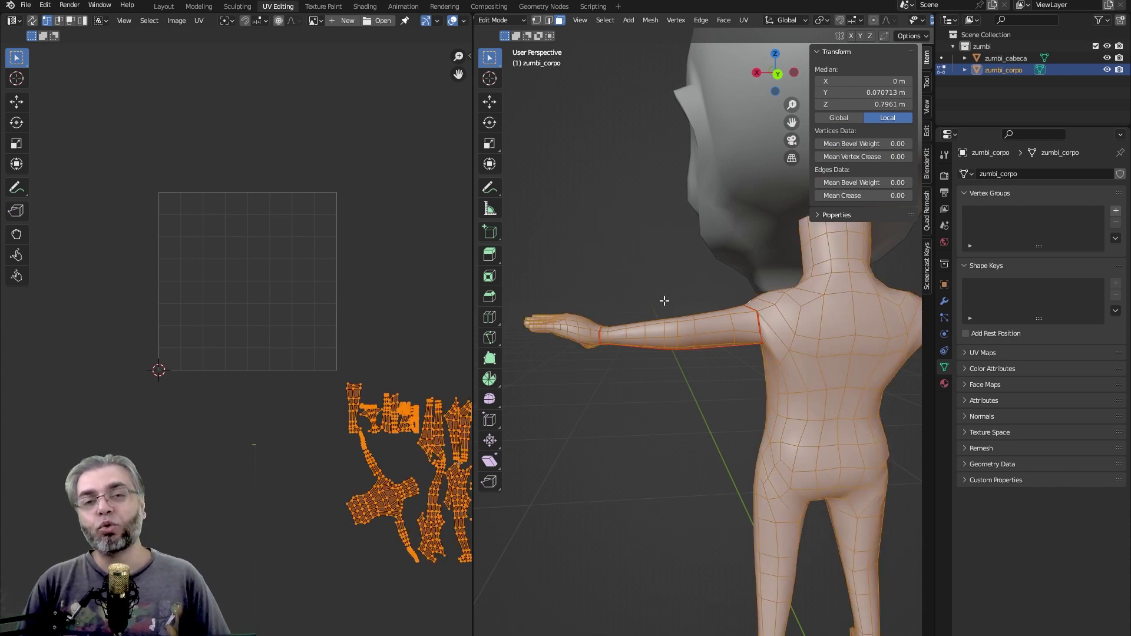
mouse_move(663, 418)
middle_down()
mouse_move(612, 407)
mouse_move(730, 417)
mouse_move(708, 413)
middle_up()
key(alt+a)
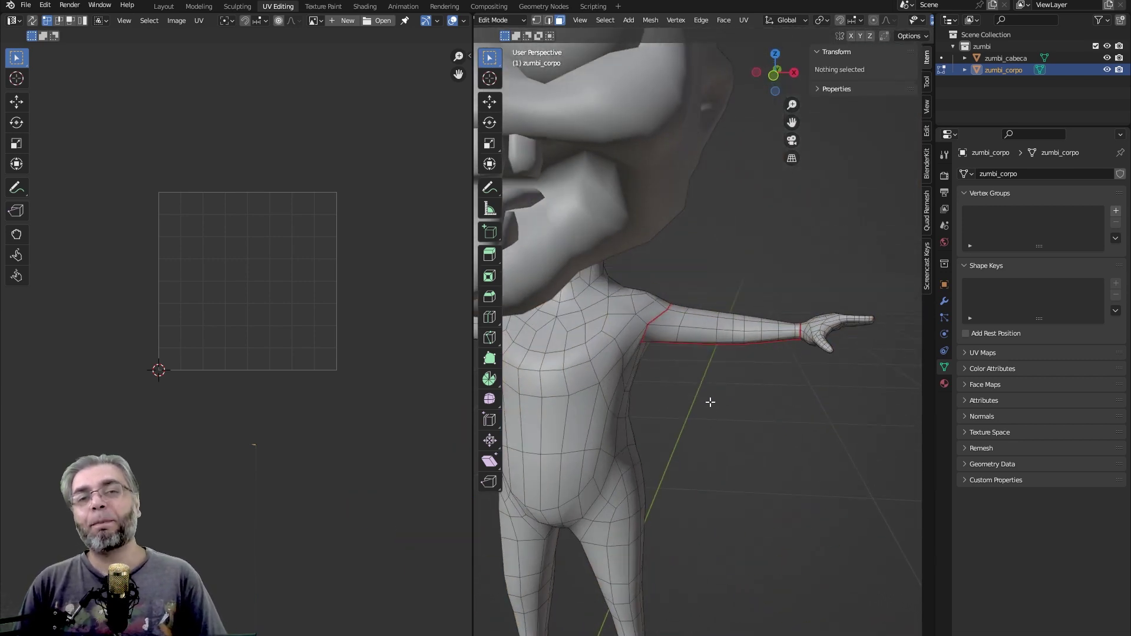
scroll(712, 380, down, 1)
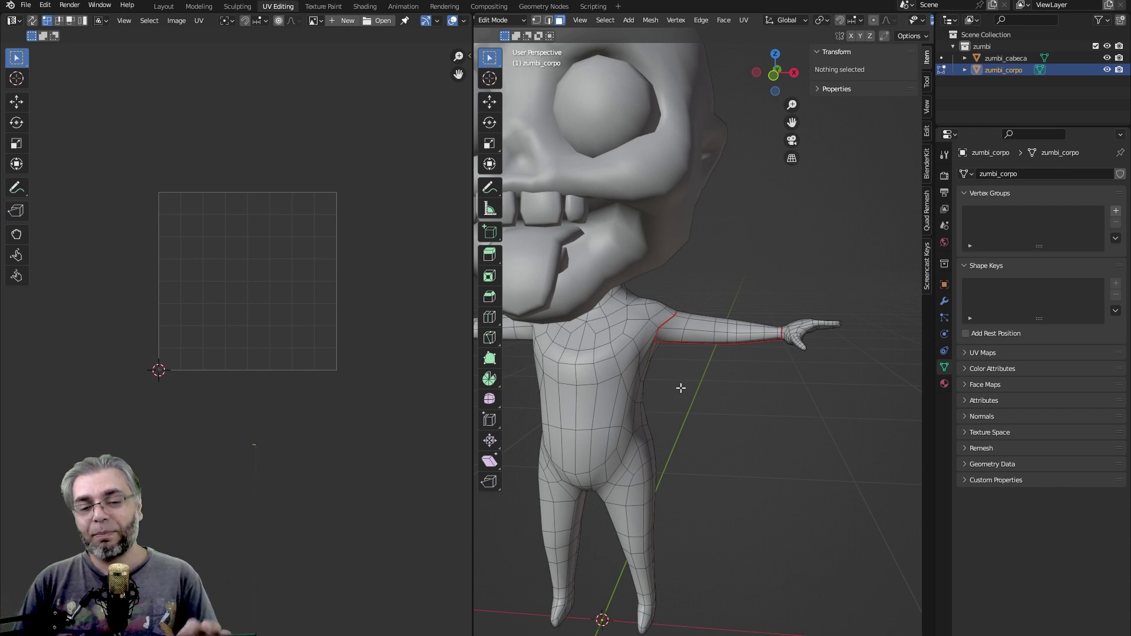
key(l)
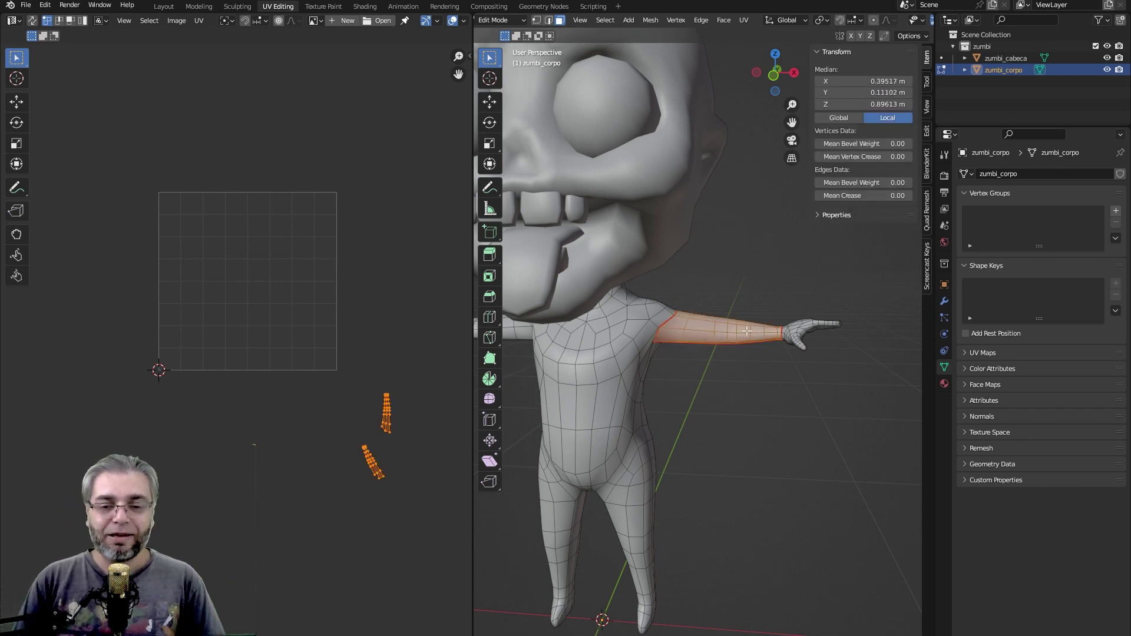
- Check the linked hand piece and the torso-and-legs piece one at a time
mouse_move(705, 337)
middle_down()
mouse_move(717, 343)
mouse_move(664, 313)
middle_up()
scroll(717, 342, up, 3)
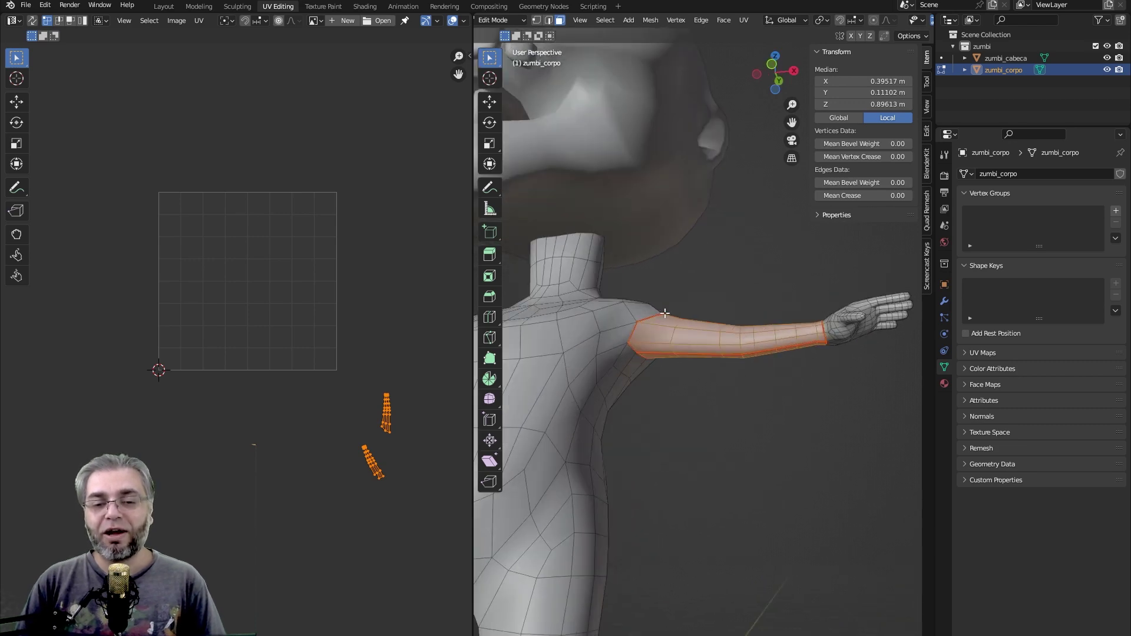
middle_drag(784, 327, 794, 359)
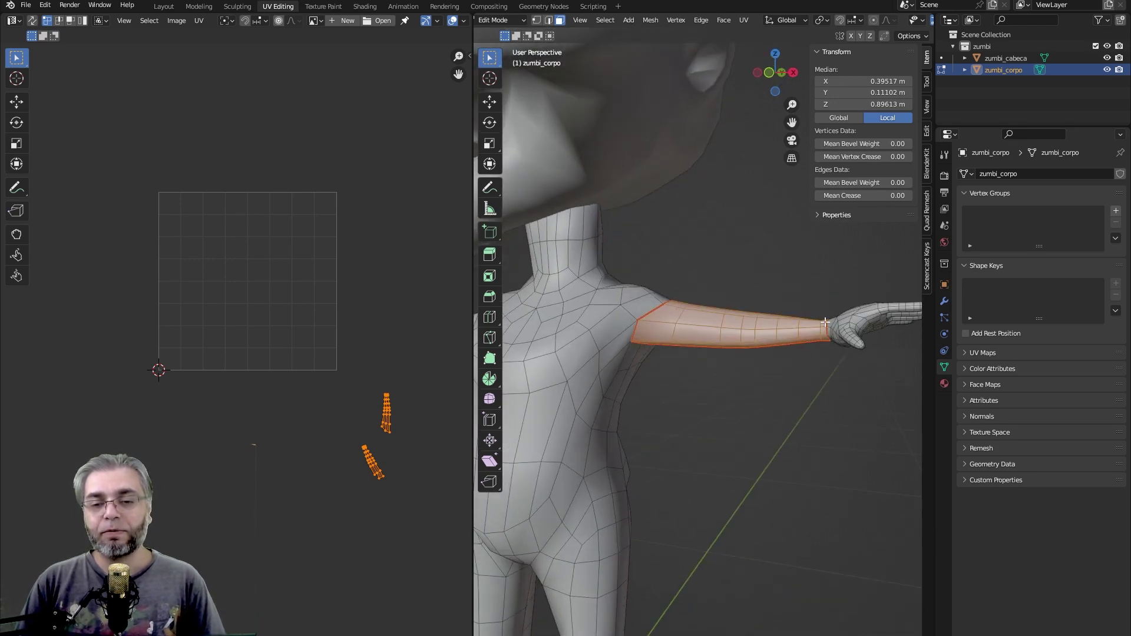
mouse_move(825, 322)
middle_down()
mouse_move(736, 374)
mouse_move(682, 376)
middle_up()
scroll(687, 419, down, 3)
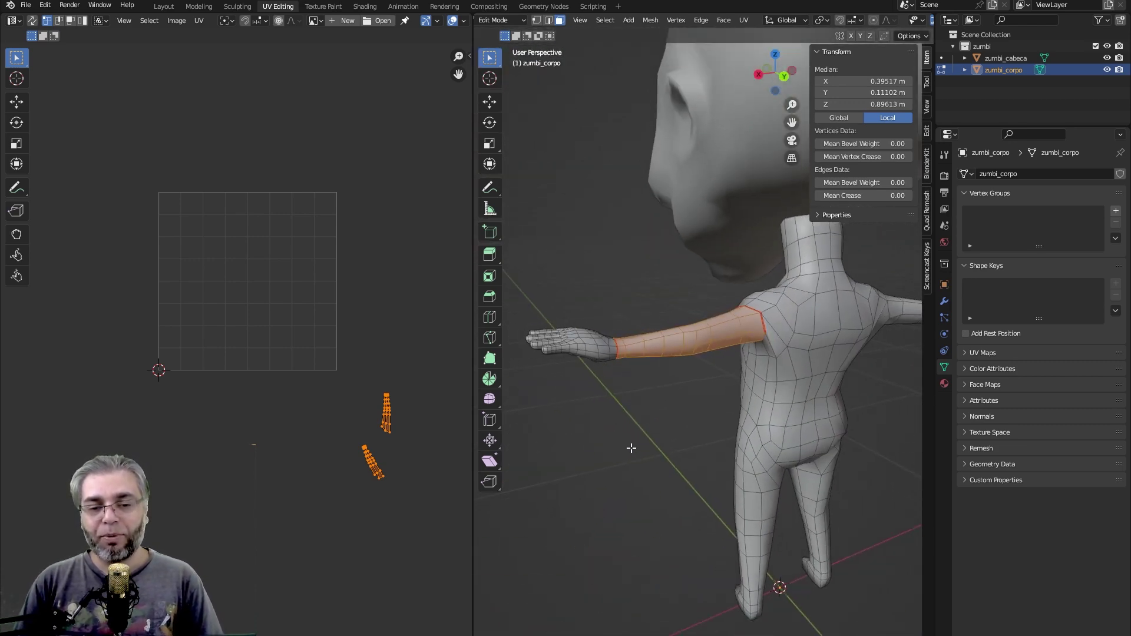
key(alt+a)
key(l)
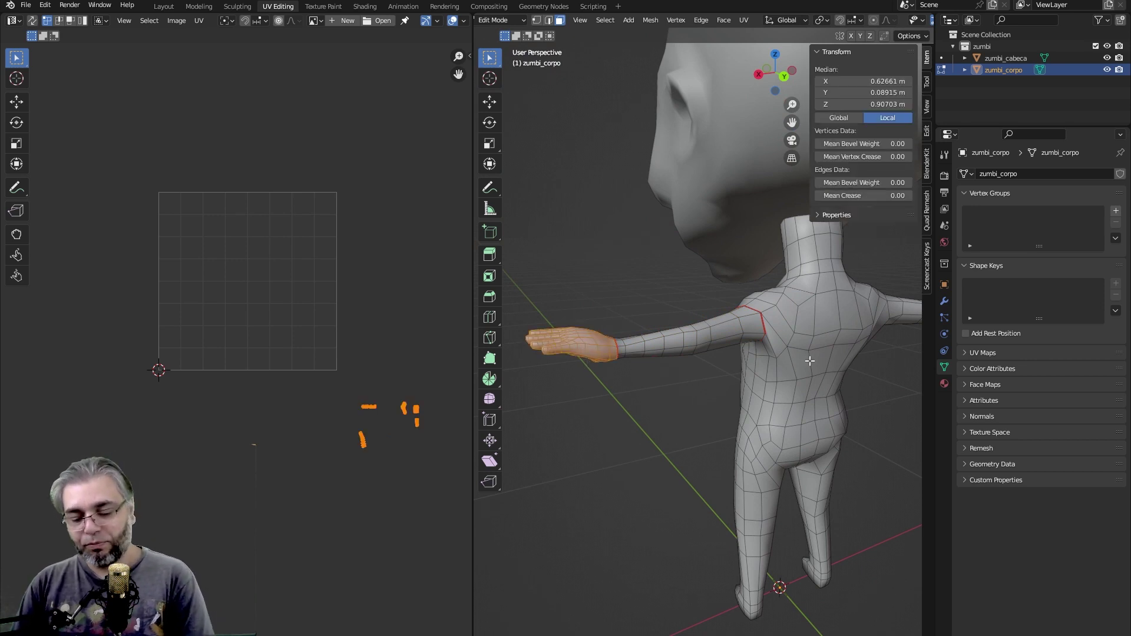
key(alt+a)
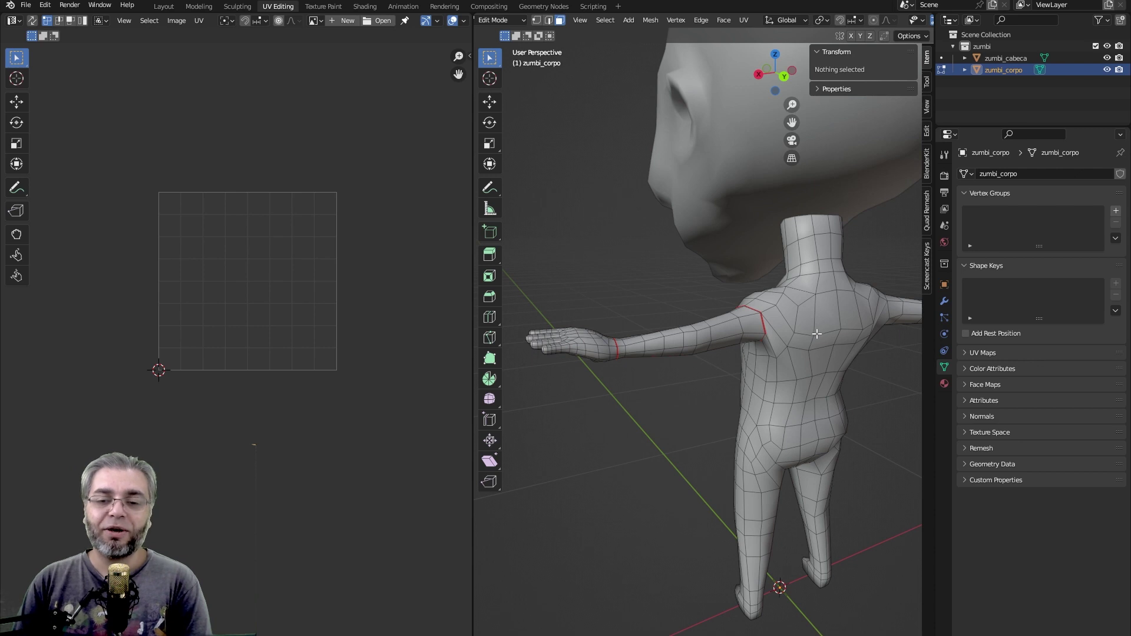
key(l)
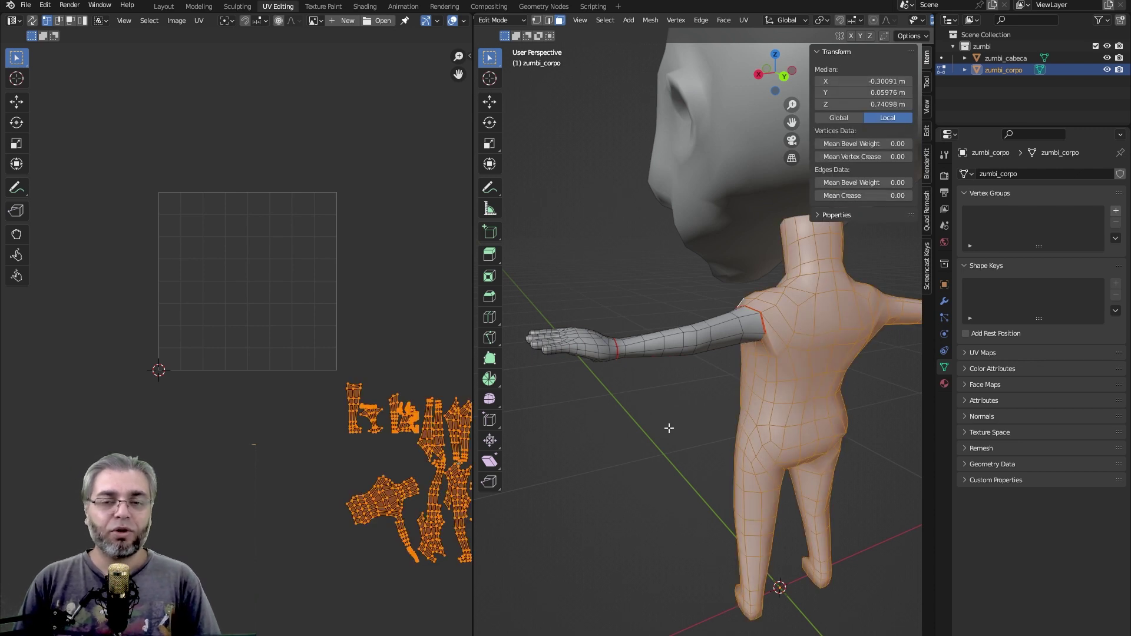
- Clear the selection and reselect the arm piece between the seams
click(670, 448)
drag(659, 419, 634, 475)
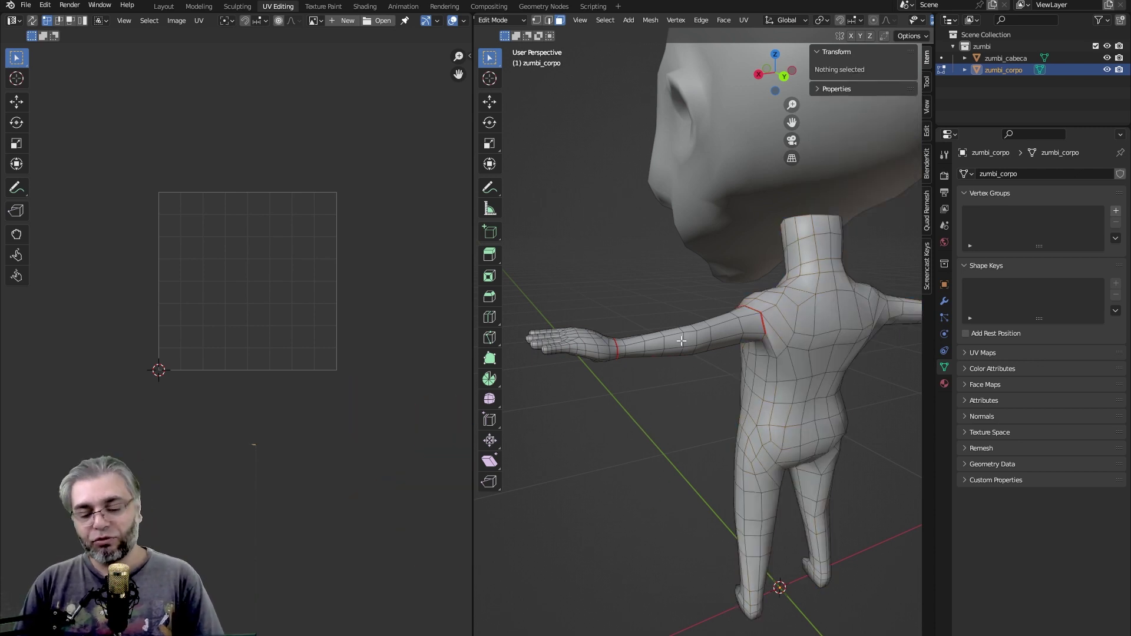
key(l)
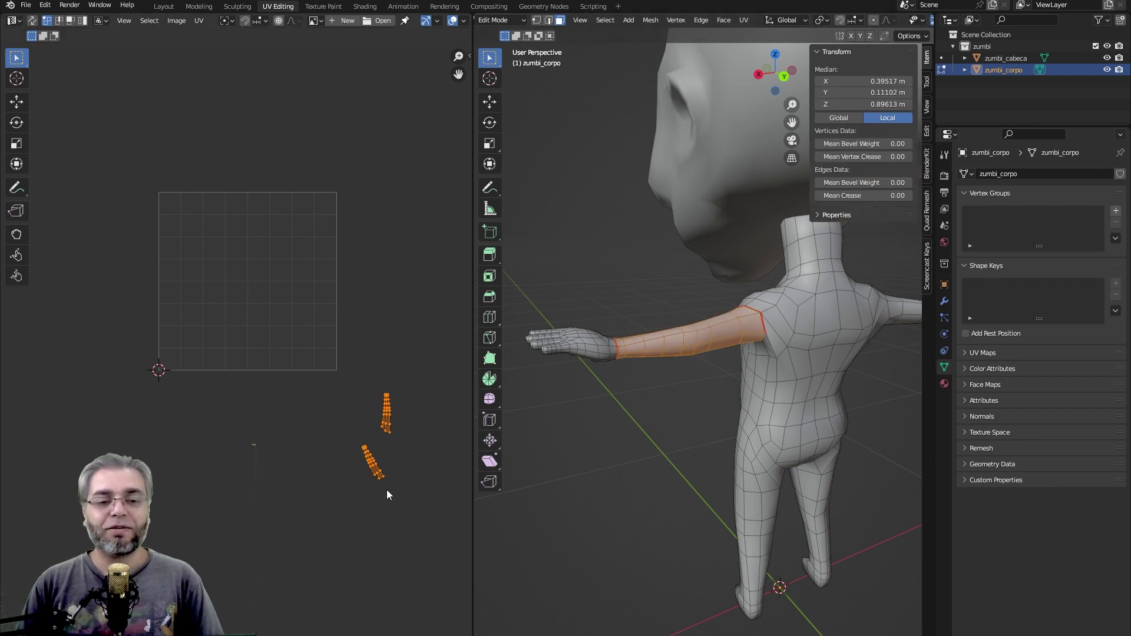
middle_drag(731, 353, 706, 384)
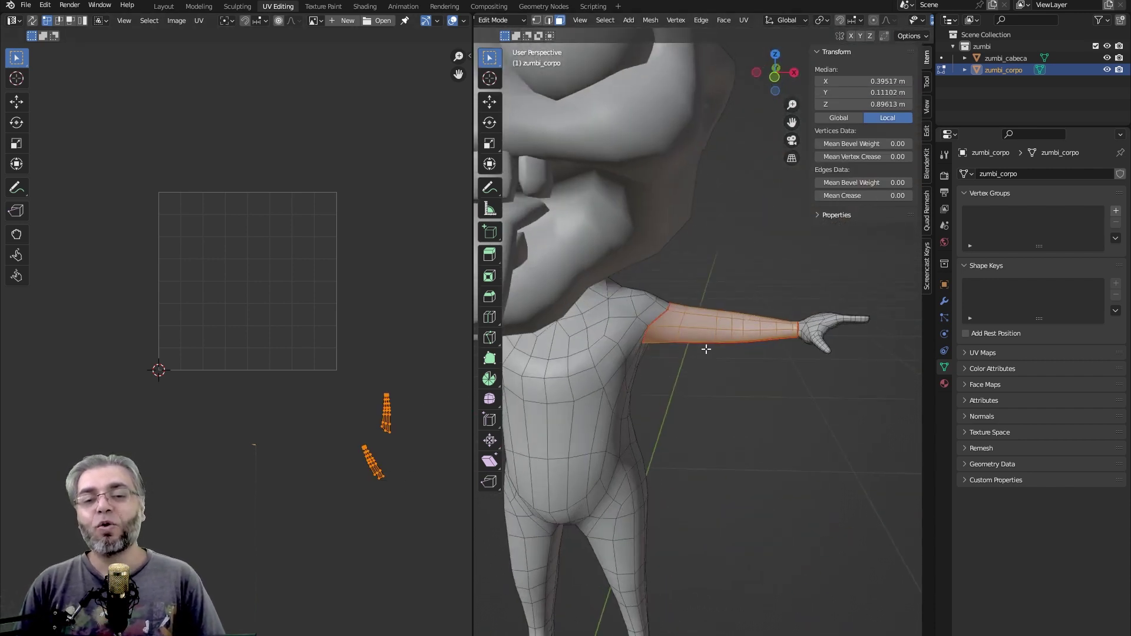
- Unwrap the selected arm faces with Unwrap into a single UV island
right_click(703, 379)
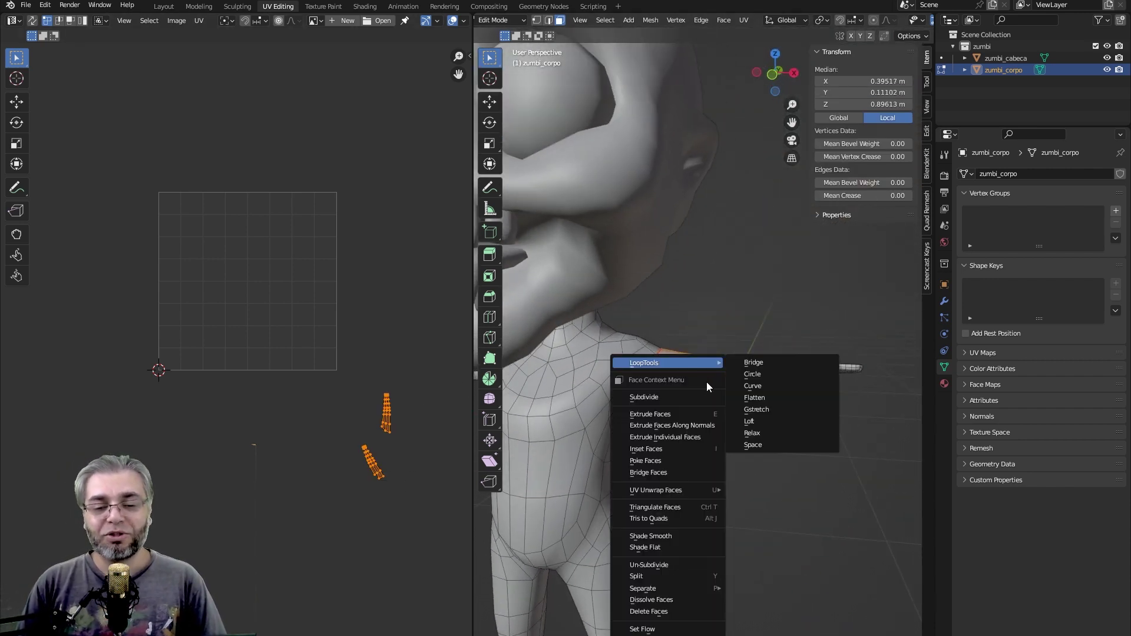
mouse_move(656, 490)
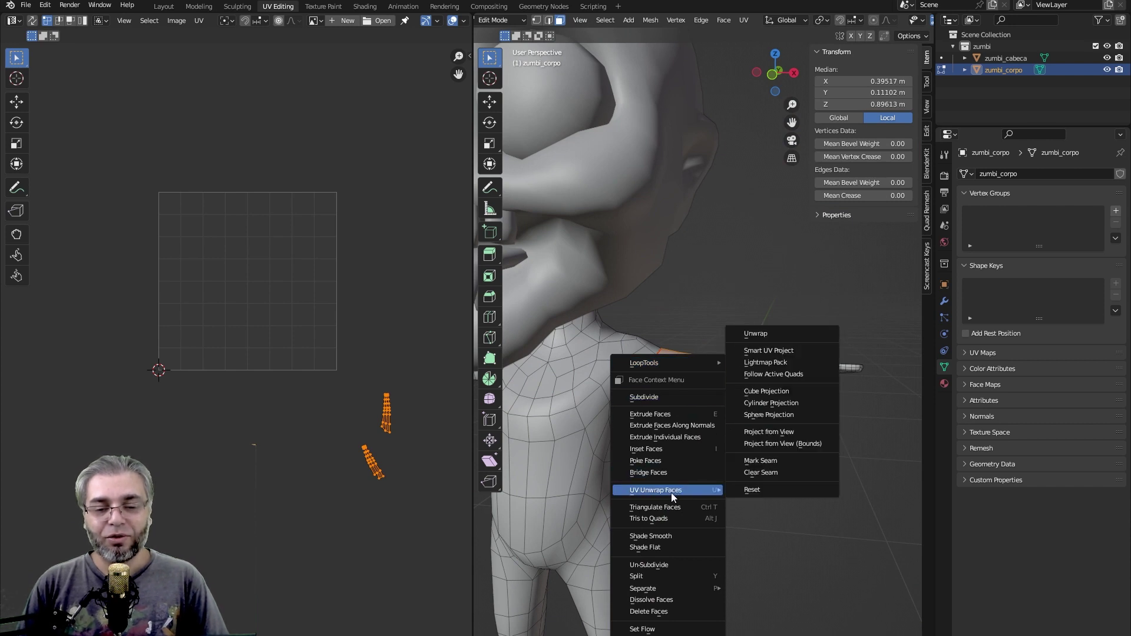
click(770, 334)
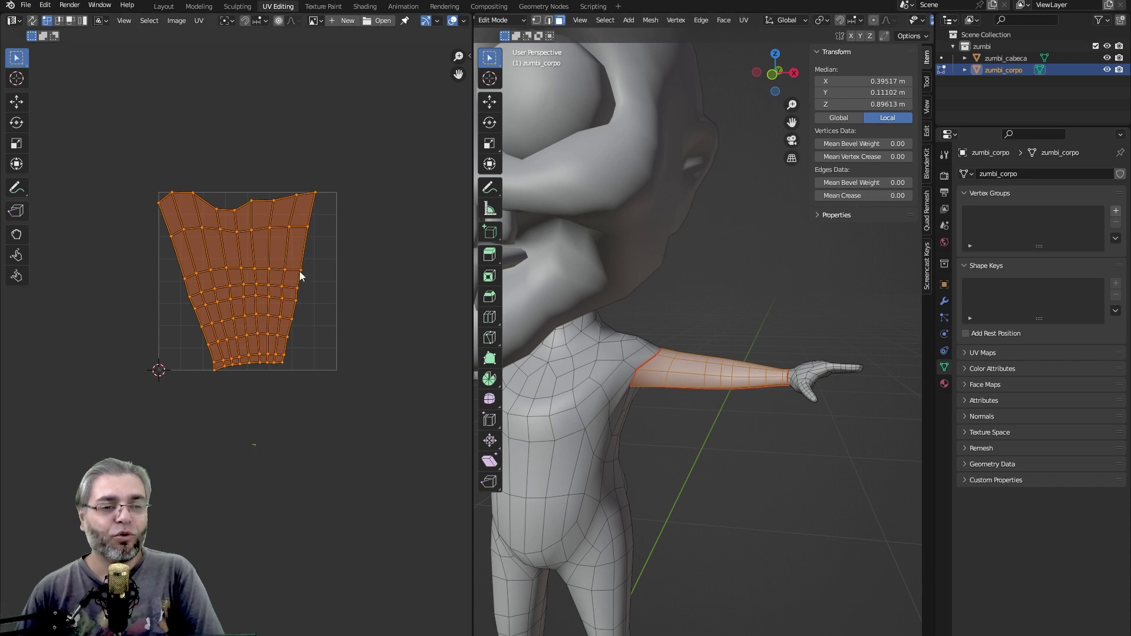
- Shrink the arm's UV island, rotate it sideways and place it on the grid's right side
mouse_move(736, 377)
middle_down()
mouse_move(794, 383)
mouse_move(636, 355)
middle_up()
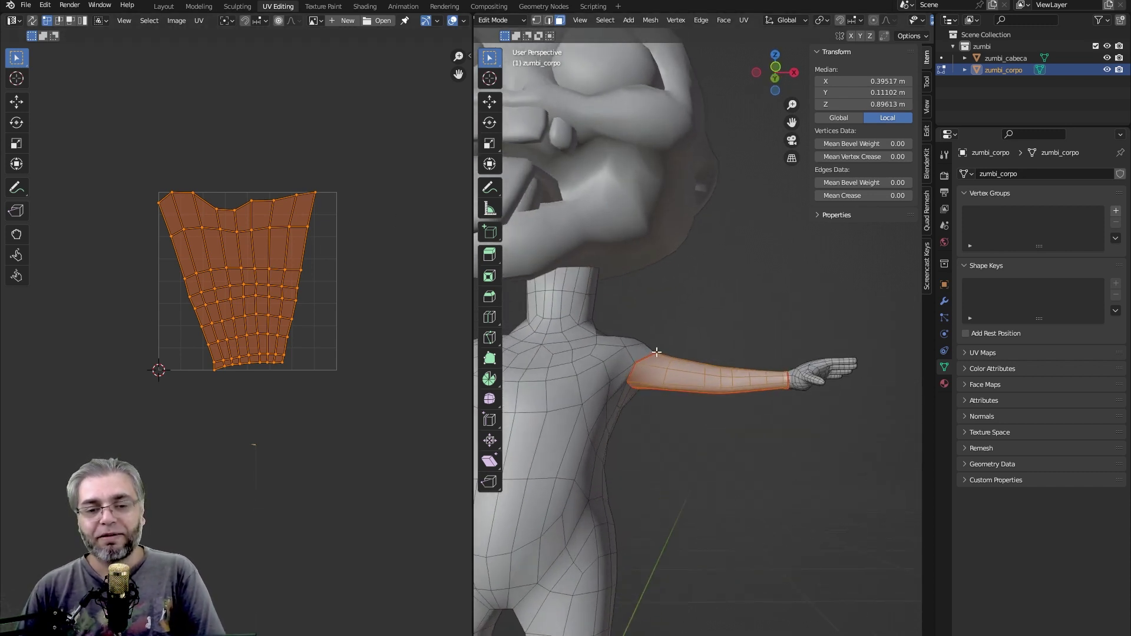
drag(366, 133, 114, 422)
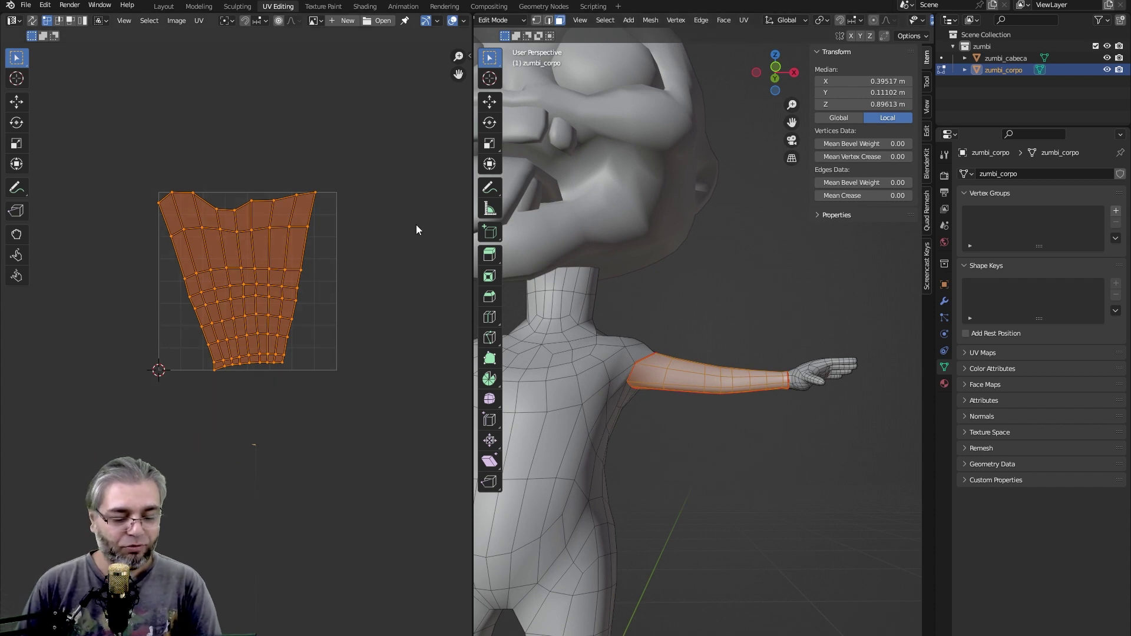
key(e)
key(s)
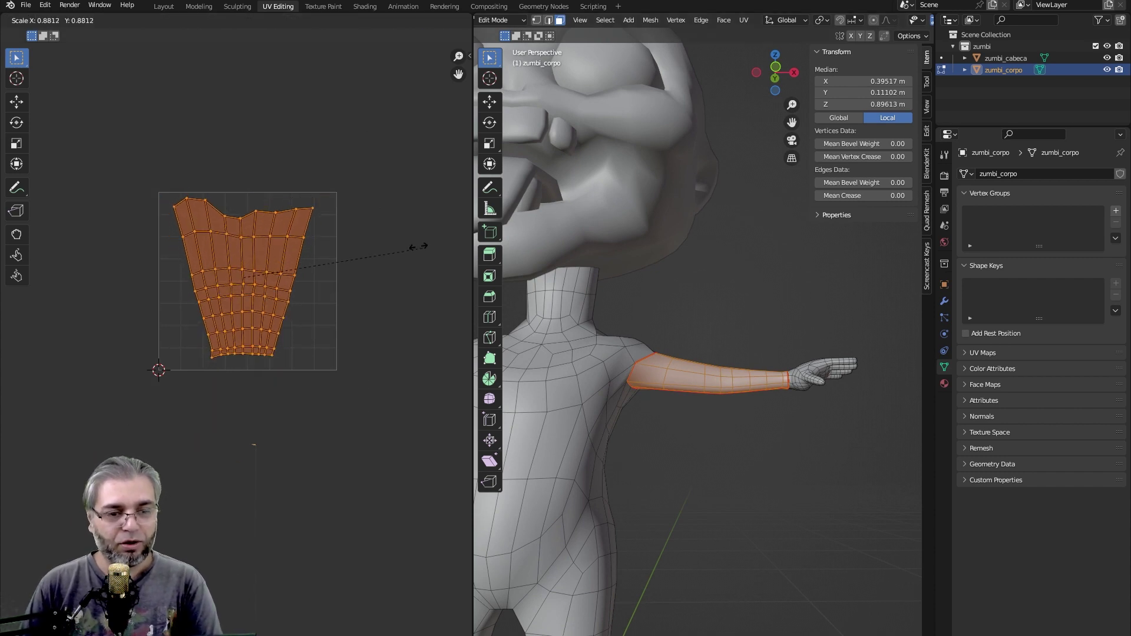
click(284, 290)
key(g)
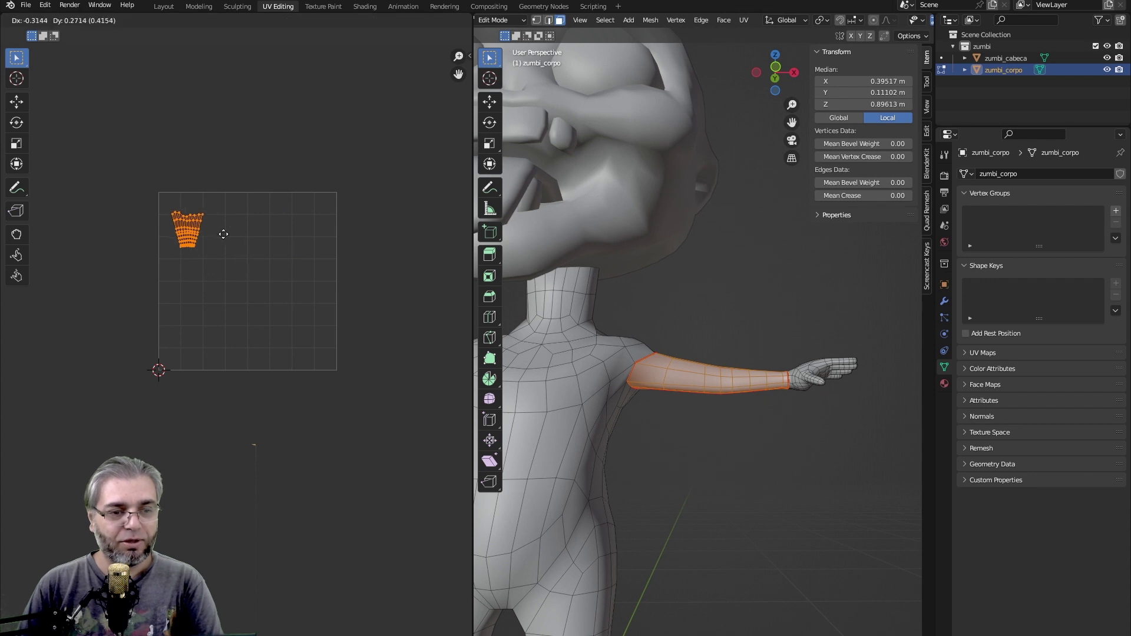
click(224, 242)
key(r)
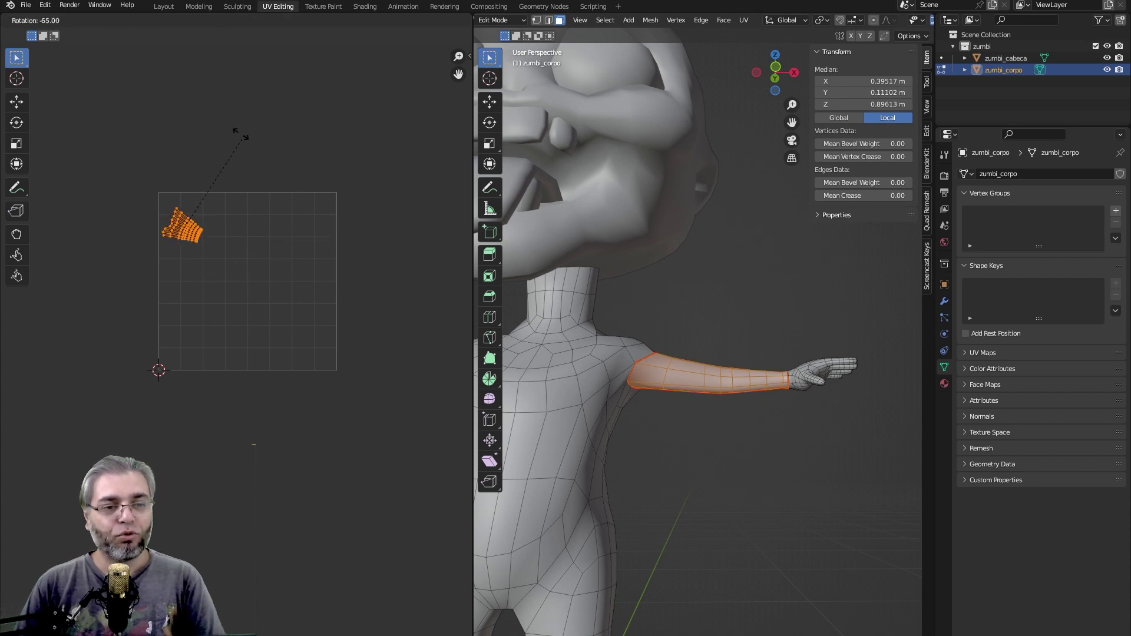
click(199, 173)
key(g)
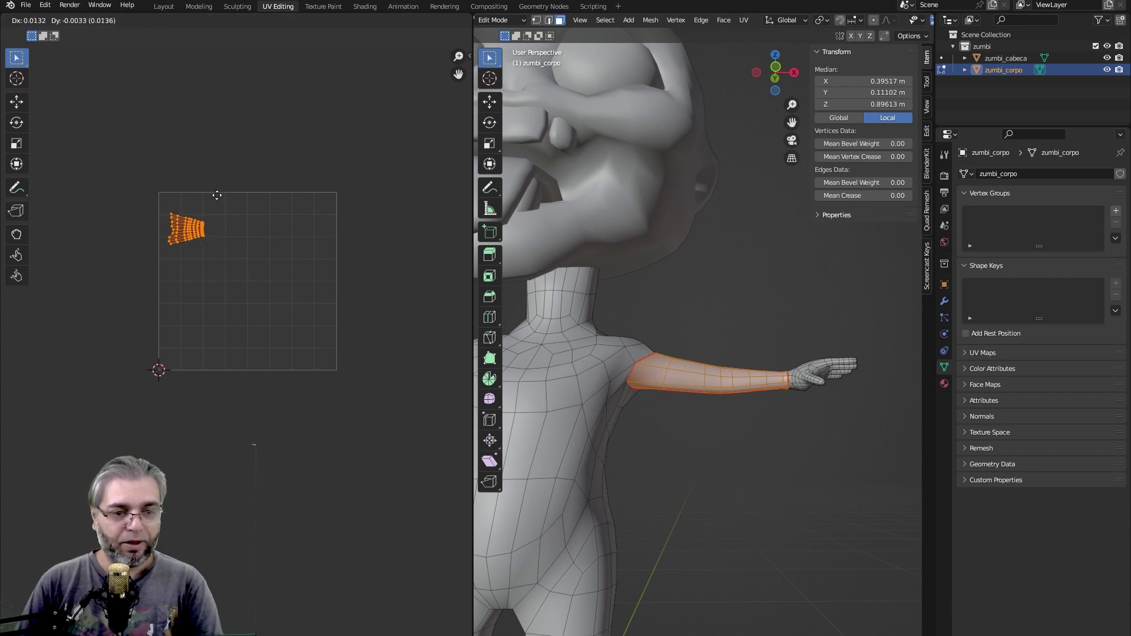
click(357, 254)
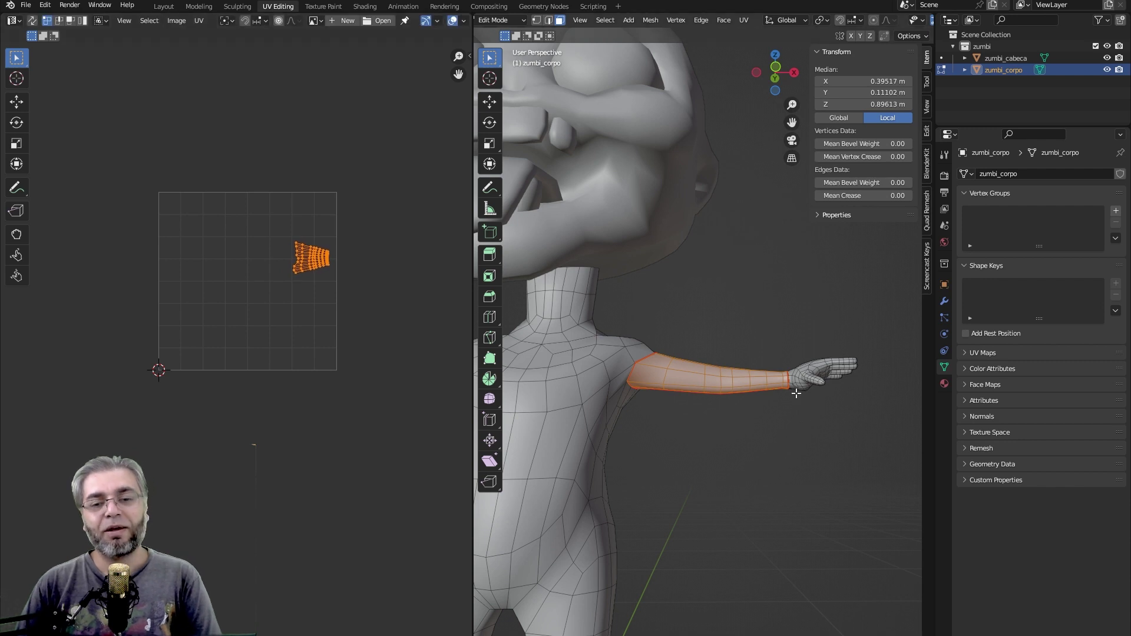
- Switch to edge select and pick an edge at the other shoulder
mouse_move(762, 354)
middle_down()
mouse_move(664, 436)
mouse_move(731, 410)
mouse_move(705, 418)
mouse_move(716, 407)
middle_up()
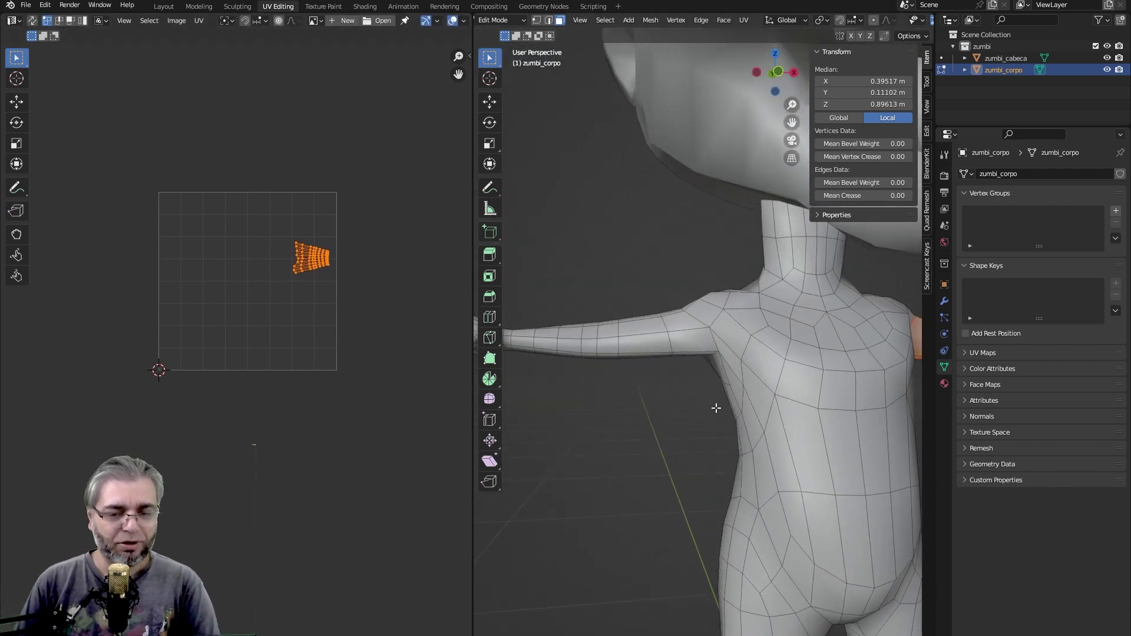
key(2)
click(710, 327)
mouse_move(709, 327)
middle_down()
mouse_move(685, 340)
mouse_move(744, 320)
mouse_move(692, 369)
mouse_move(684, 334)
mouse_move(704, 355)
mouse_move(710, 344)
middle_up()
- Mark the selected shoulder edges of the second arm as a seam
right_click(709, 344)
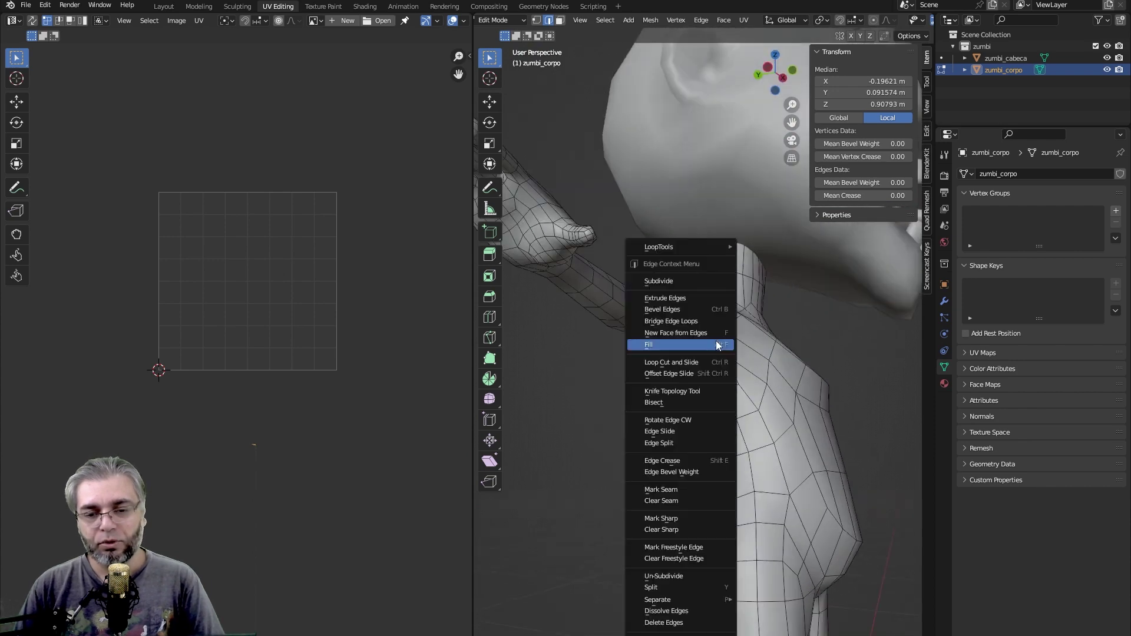
click(686, 489)
mouse_move(684, 485)
middle_down()
mouse_move(662, 416)
mouse_move(714, 399)
mouse_move(684, 365)
mouse_move(697, 404)
mouse_move(707, 373)
middle_up()
- Begin selecting wrist edges, dismissing the accidentally opened shading pie menu
alt+click(675, 353)
click(706, 373)
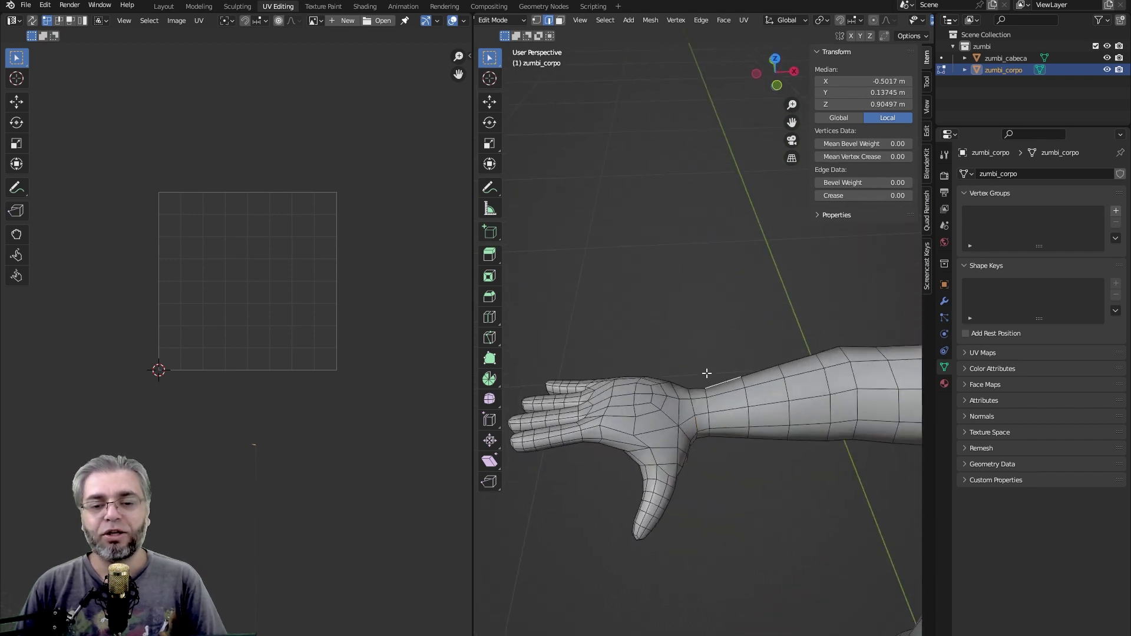
alt+click(695, 405)
key(z)
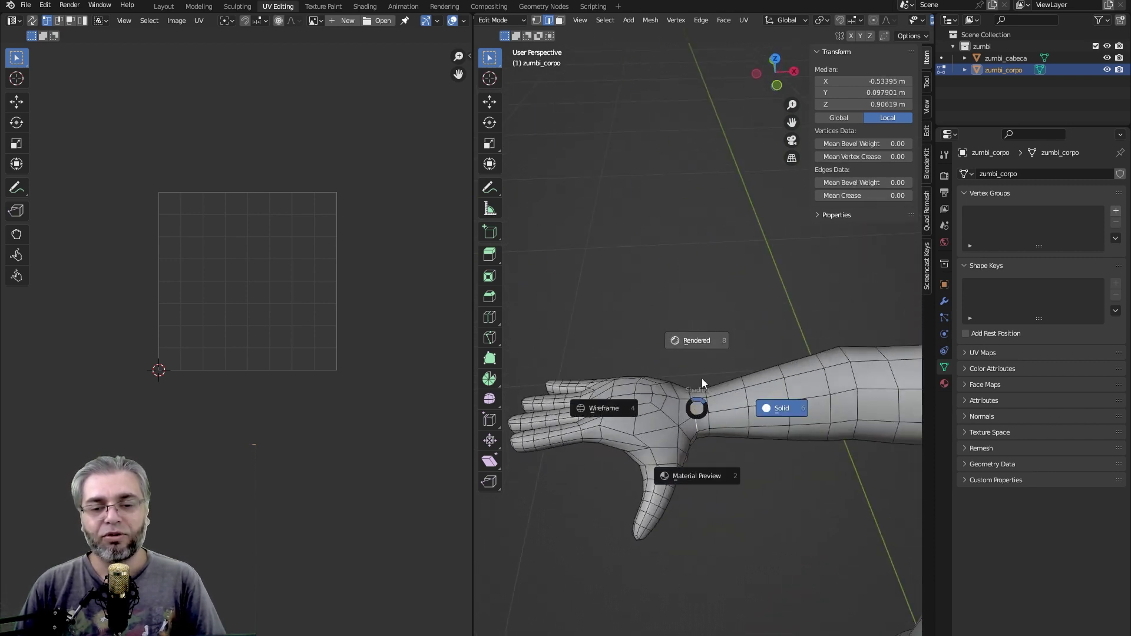
key(Escape)
click(695, 405)
middle_drag(696, 405, 691, 326)
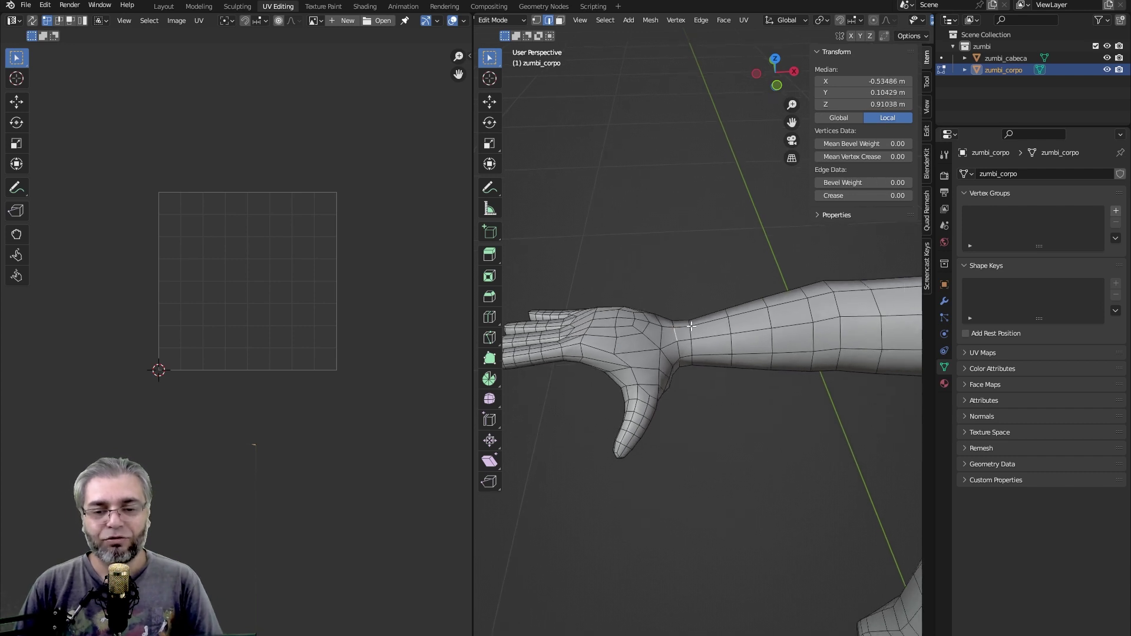
- Select the complete edge loop around the second arm's wrist
shift+click(680, 353)
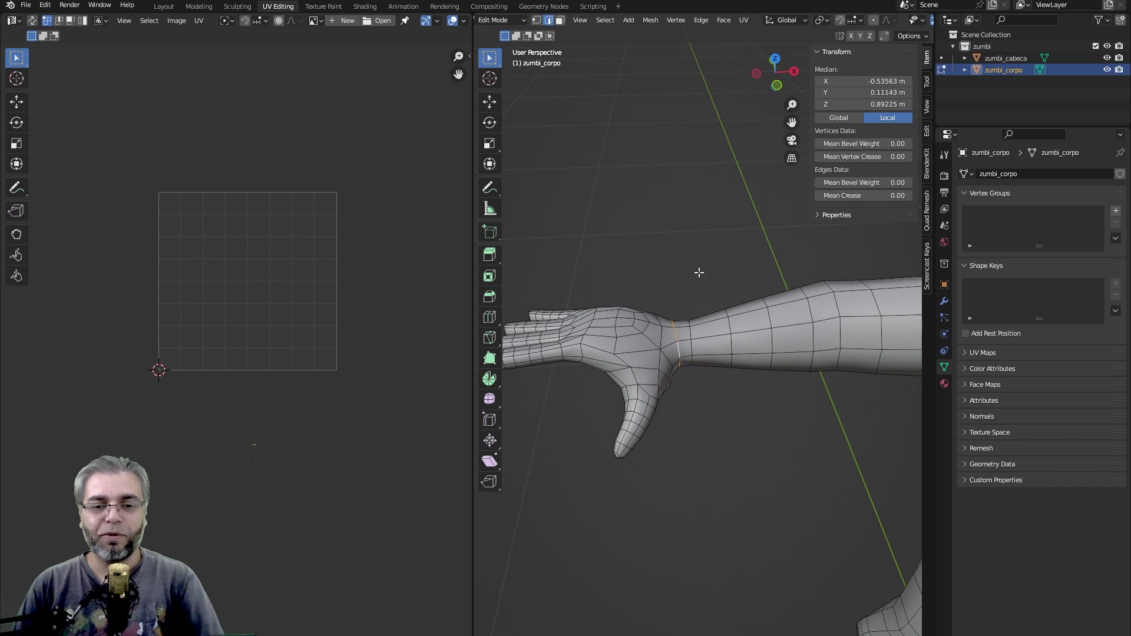
click(756, 290)
middle_drag(757, 290, 716, 334)
scroll(716, 334, up, 2)
click(661, 341)
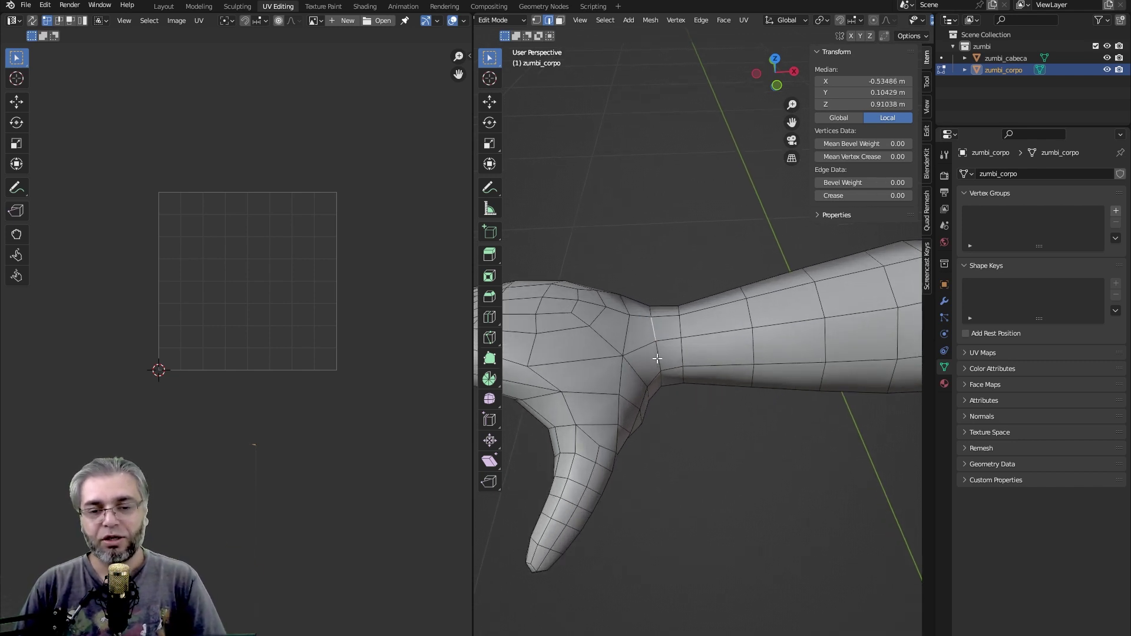
alt+click(658, 358)
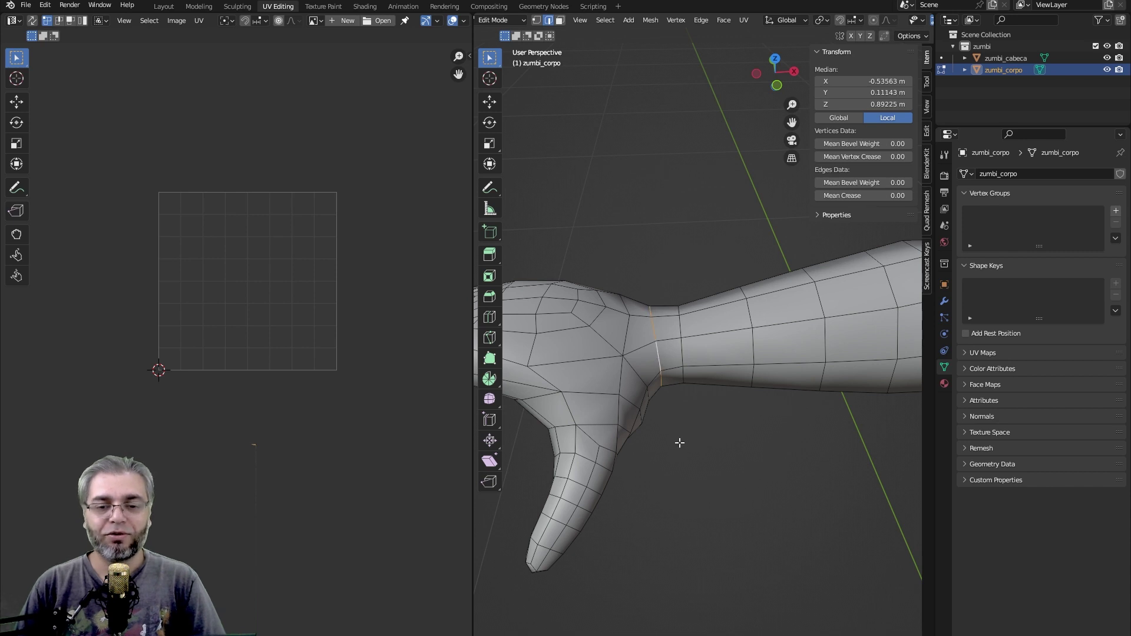
mouse_move(679, 442)
middle_down()
mouse_move(674, 313)
mouse_move(691, 353)
middle_up()
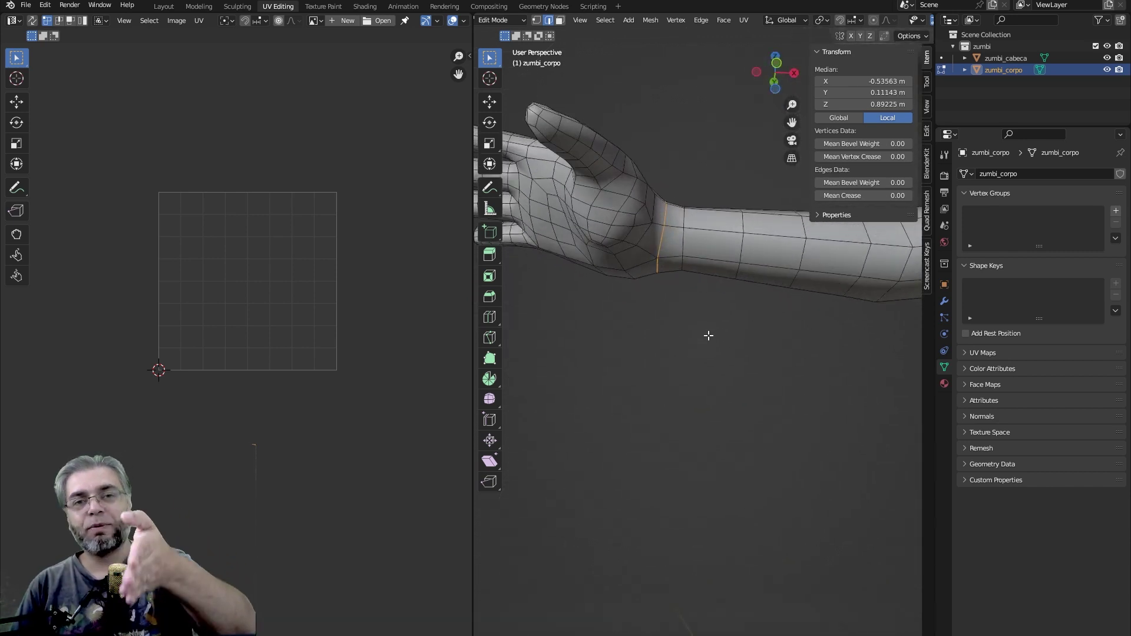
- Reselect the wrist edges and mark them as a seam, separating hand from forearm
middle_drag(695, 330, 674, 253)
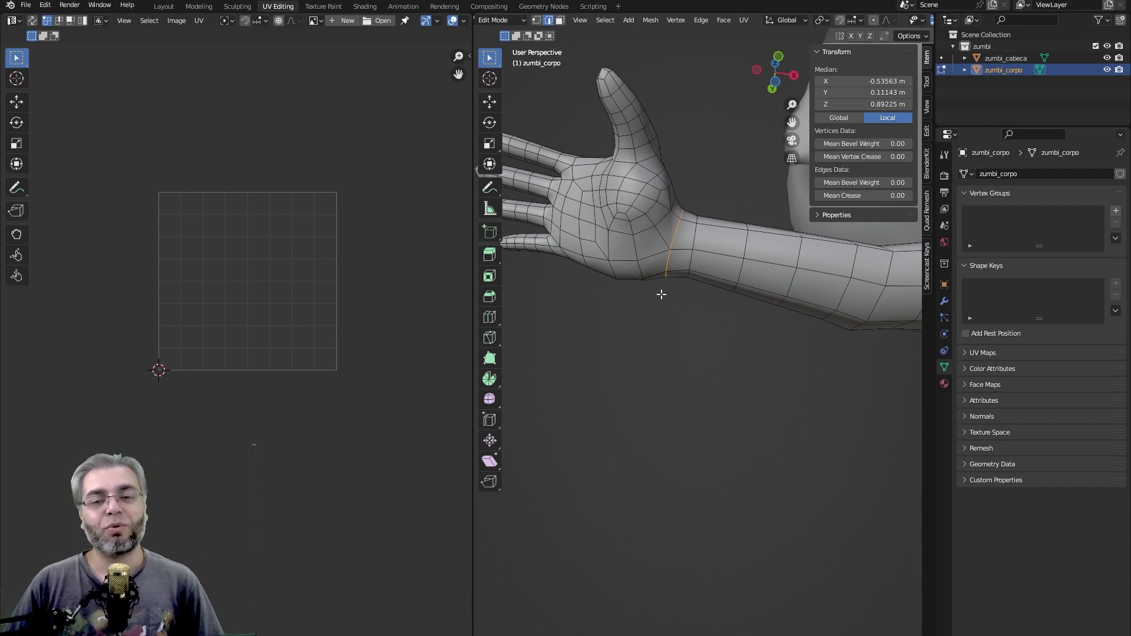
mouse_move(778, 437)
middle_down()
mouse_move(720, 328)
mouse_move(737, 254)
middle_up()
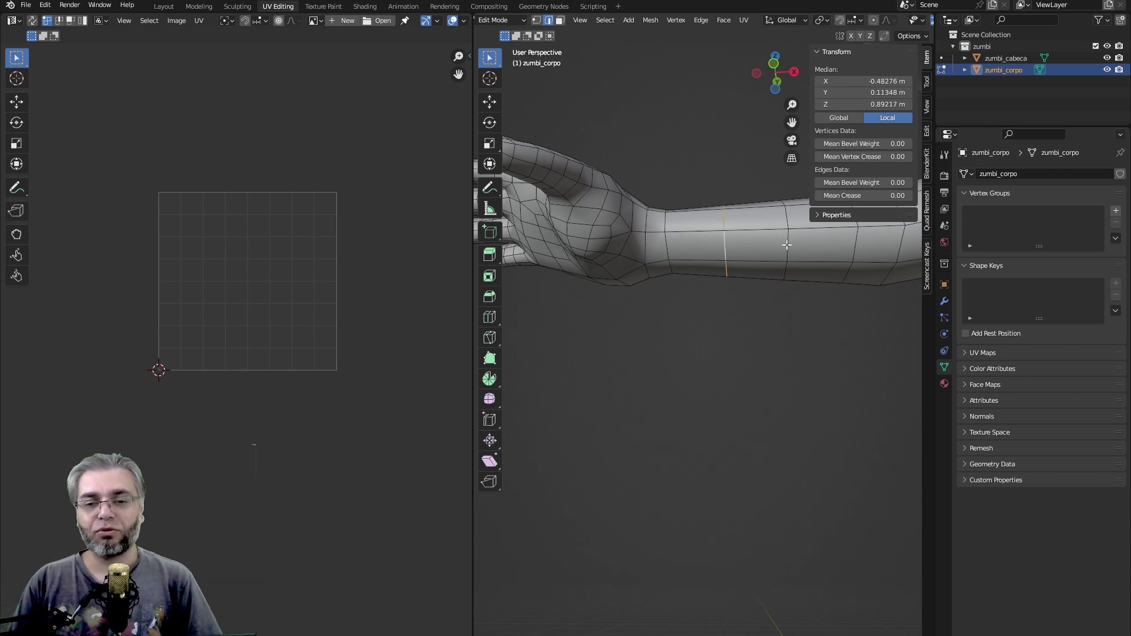
mouse_move(707, 307)
middle_down()
mouse_move(734, 422)
mouse_move(683, 333)
mouse_move(704, 390)
middle_up()
click(730, 397)
click(666, 347)
alt+click(674, 314)
right_click(705, 391)
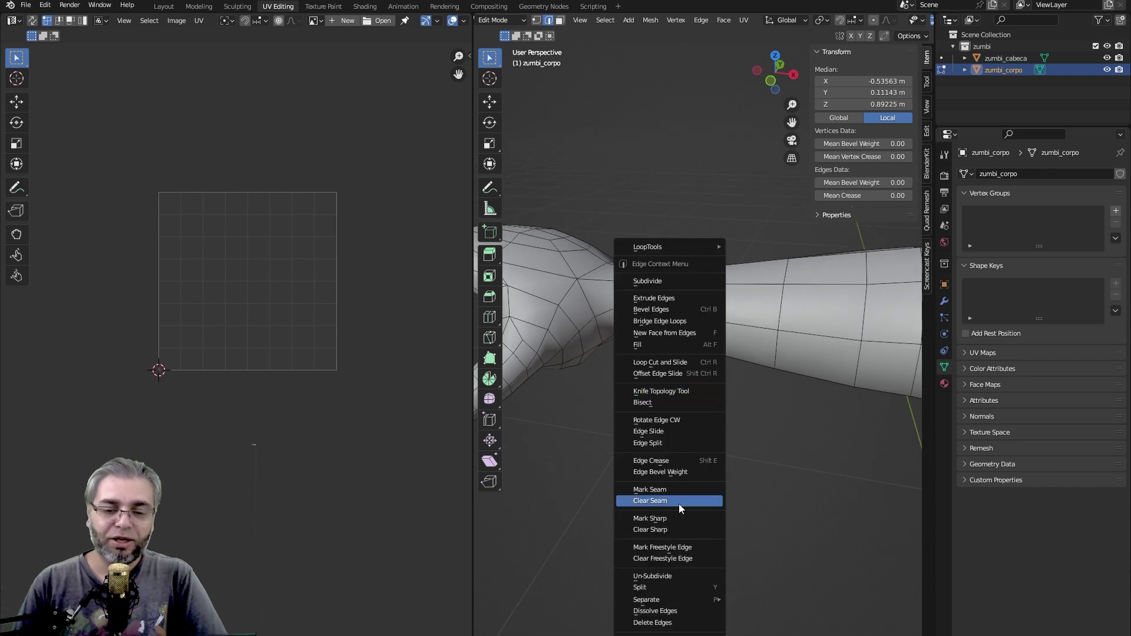
click(669, 488)
- Select an edge at the shoulder and zoom in on it
mouse_move(677, 480)
middle_down()
mouse_move(833, 409)
mouse_move(836, 331)
mouse_move(758, 392)
mouse_move(797, 492)
mouse_move(841, 442)
mouse_move(775, 424)
middle_up()
click(789, 321)
scroll(742, 407, up, 2)
scroll(727, 391, up, 3)
- Select edges along the upper arm, testing a long loop across arm and body
middle_drag(727, 391, 714, 348)
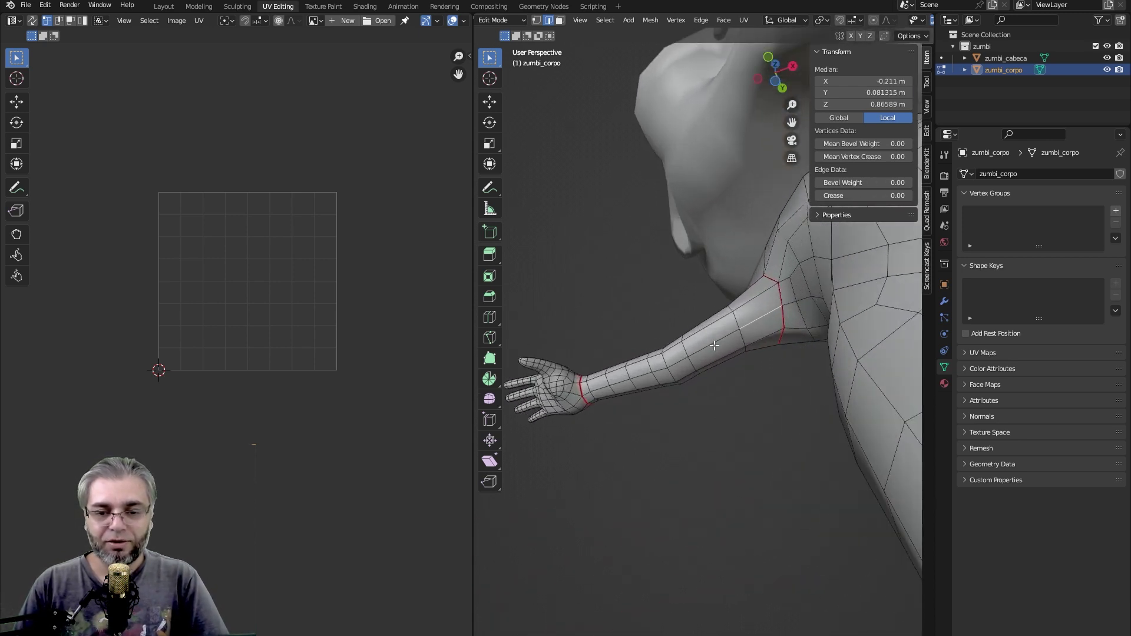
shift+click(713, 346)
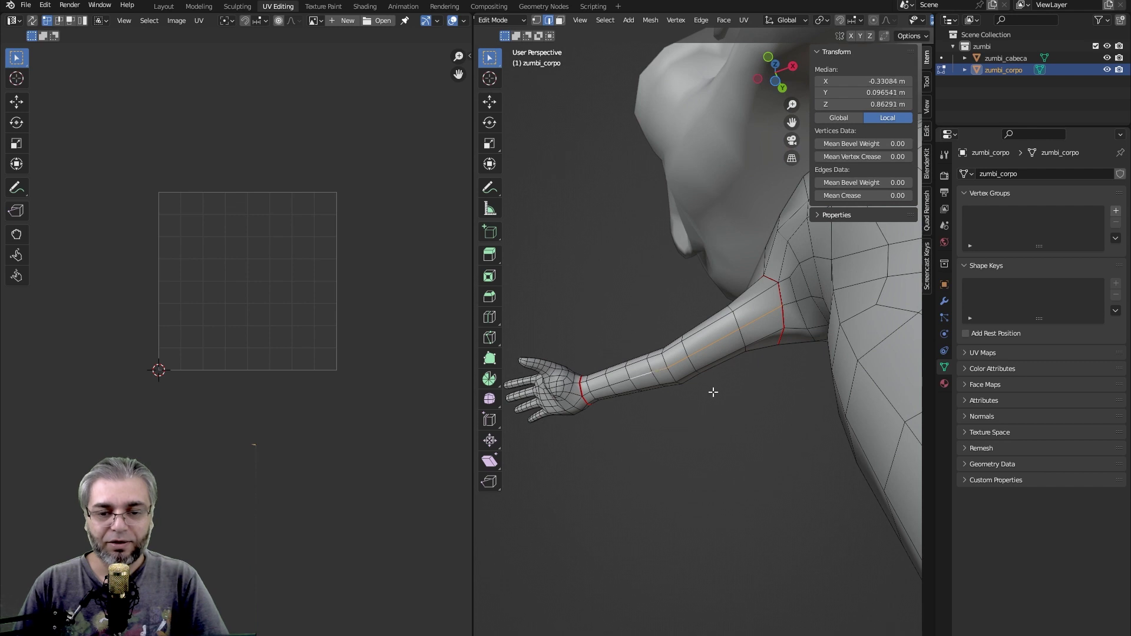
mouse_move(713, 392)
middle_down()
mouse_move(757, 416)
mouse_move(724, 356)
middle_up()
click(723, 356)
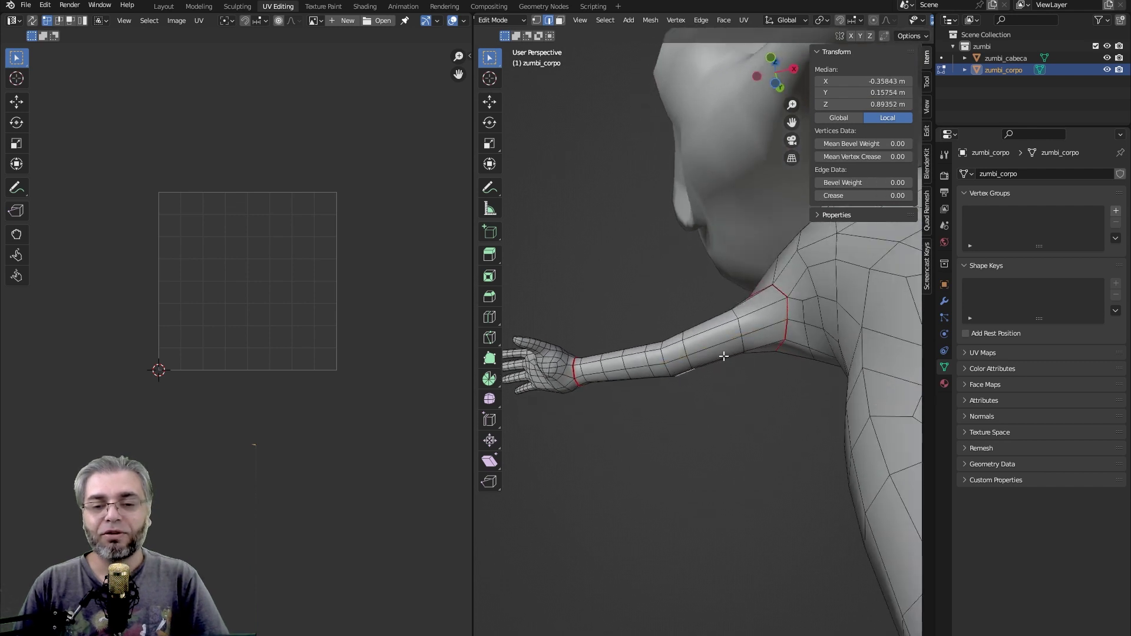
alt+click(753, 334)
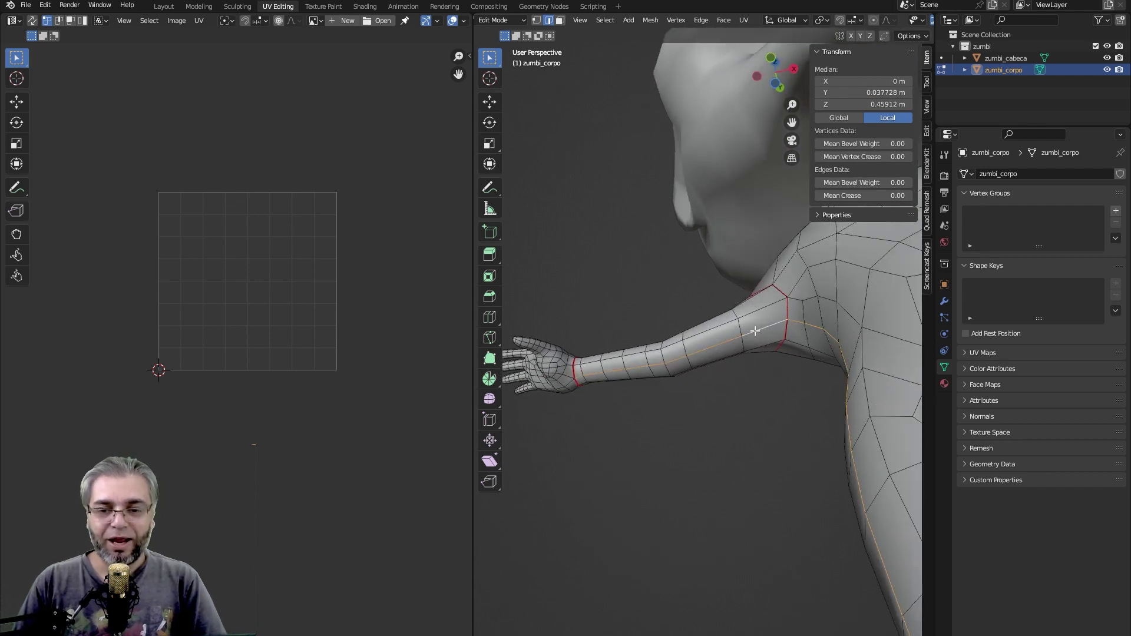
mouse_move(754, 336)
middle_down()
mouse_move(771, 450)
mouse_move(822, 478)
mouse_move(775, 462)
mouse_move(787, 429)
mouse_move(775, 411)
middle_up()
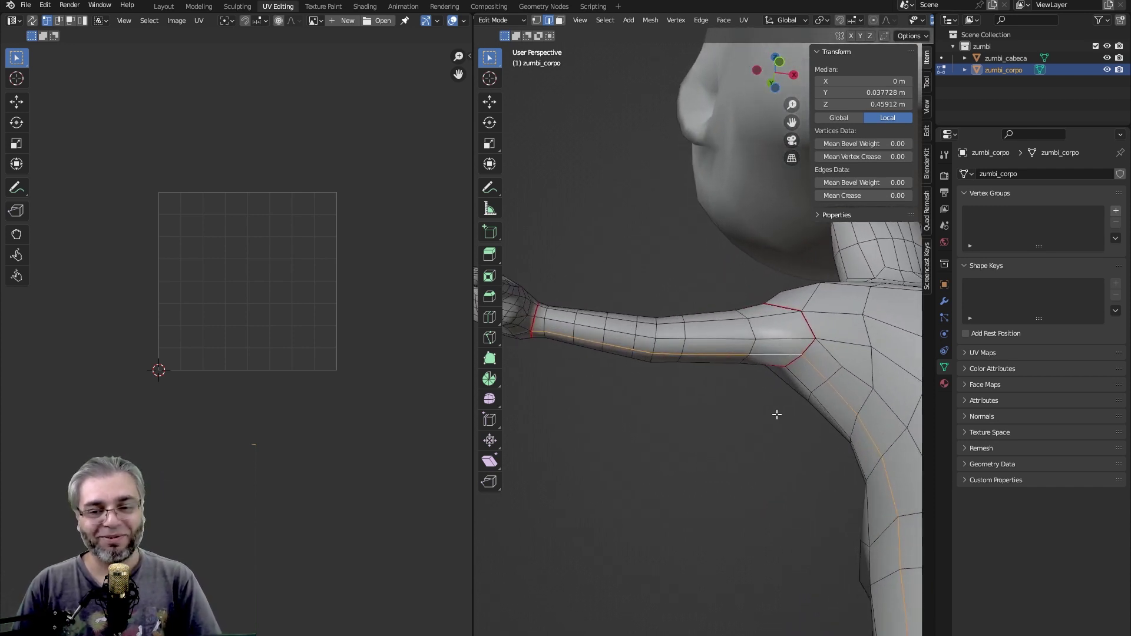
scroll(743, 449, up, 3)
- Select the underarm edges from shoulder to wrist and mark them as a seam
click(763, 353)
shift+click(704, 353)
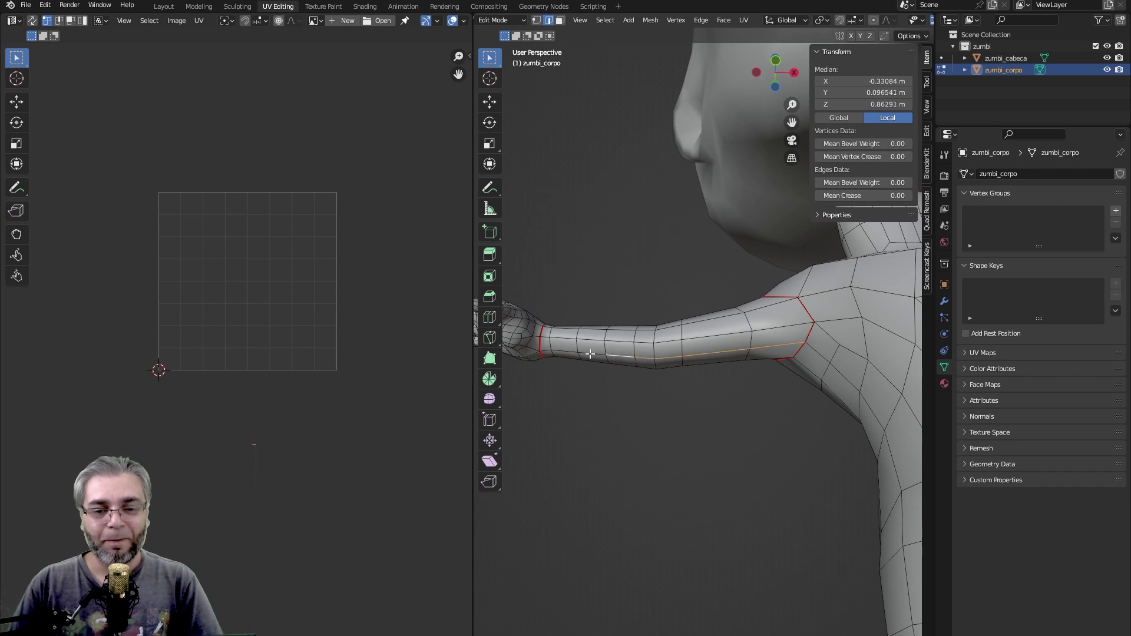
shift+click(551, 352)
right_click(680, 377)
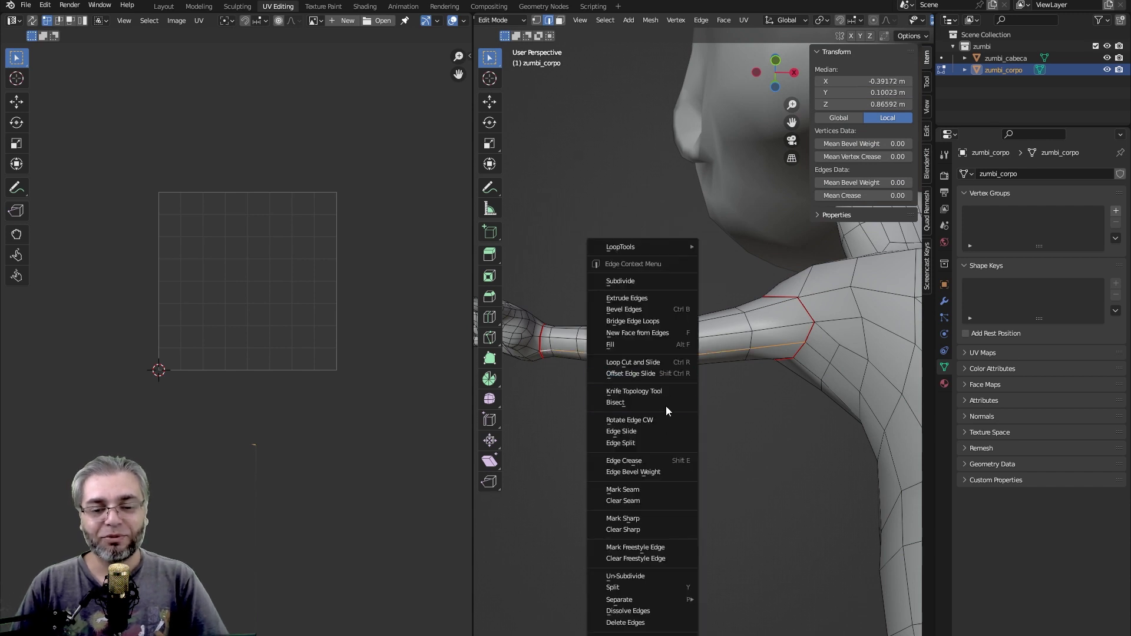
click(639, 489)
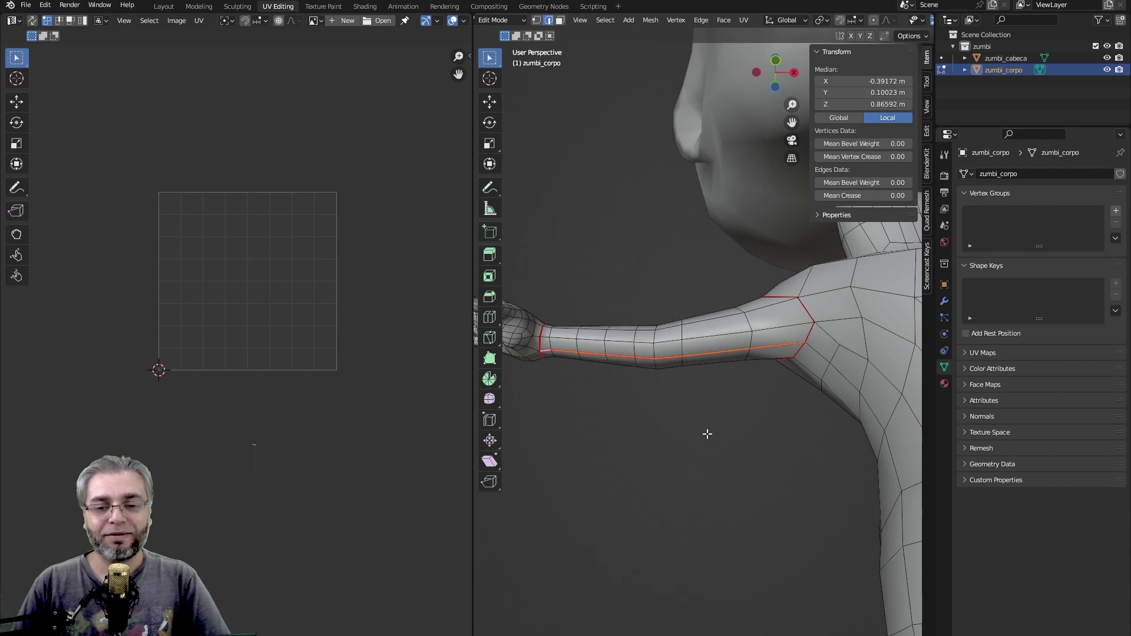
mouse_move(706, 433)
middle_down()
mouse_move(709, 454)
mouse_move(674, 434)
mouse_move(686, 333)
middle_up()
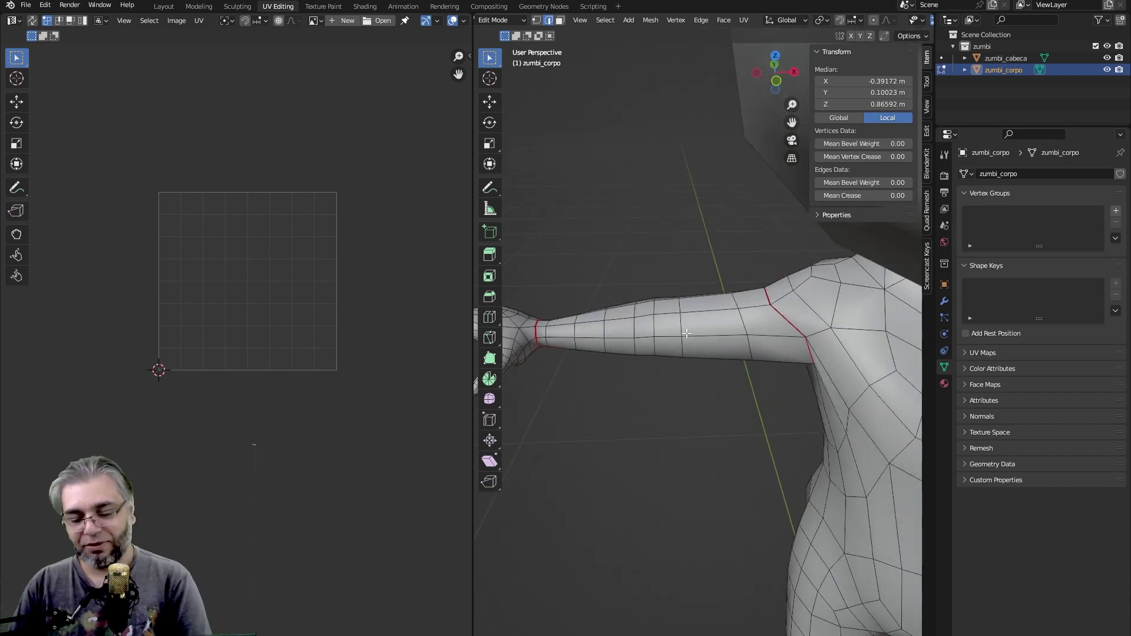
- Select the seam-bounded faces of the second arm and unwrap them into UVs
key(a)
key(alt+a)
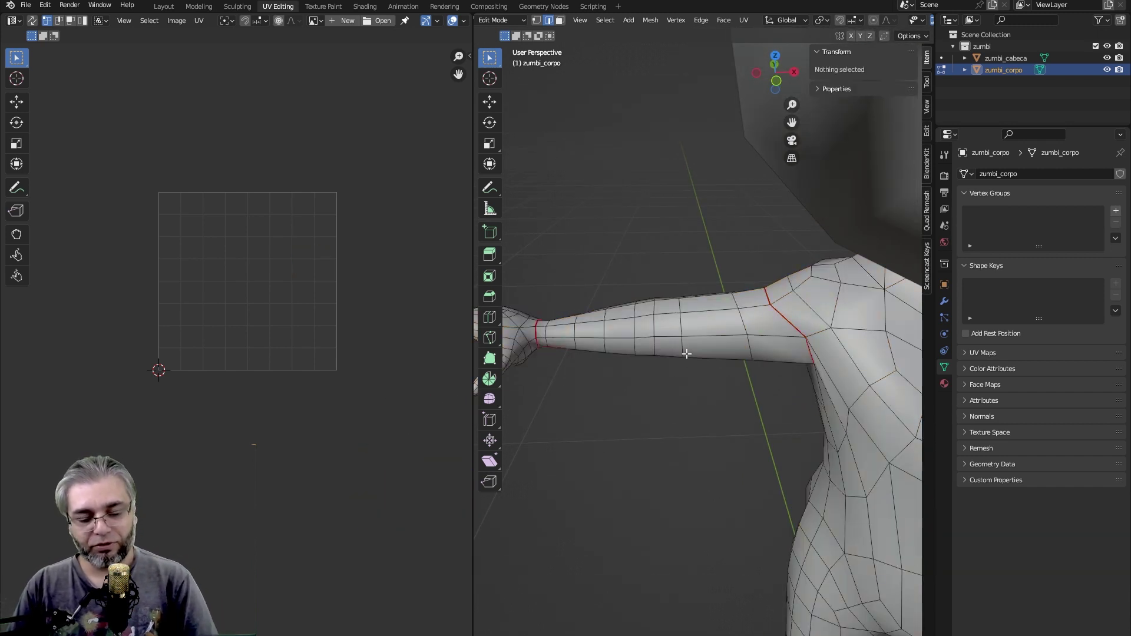
key(3)
click(698, 328)
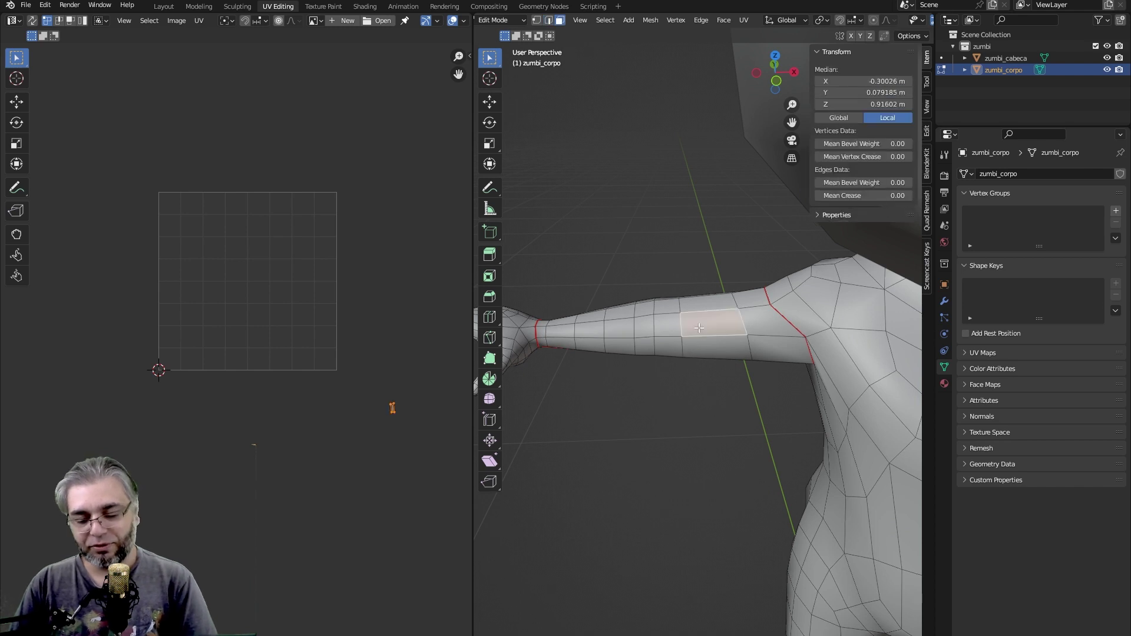
key(ctrl+l)
mouse_move(699, 327)
middle_down()
mouse_move(693, 414)
mouse_move(679, 350)
middle_up()
right_click(679, 350)
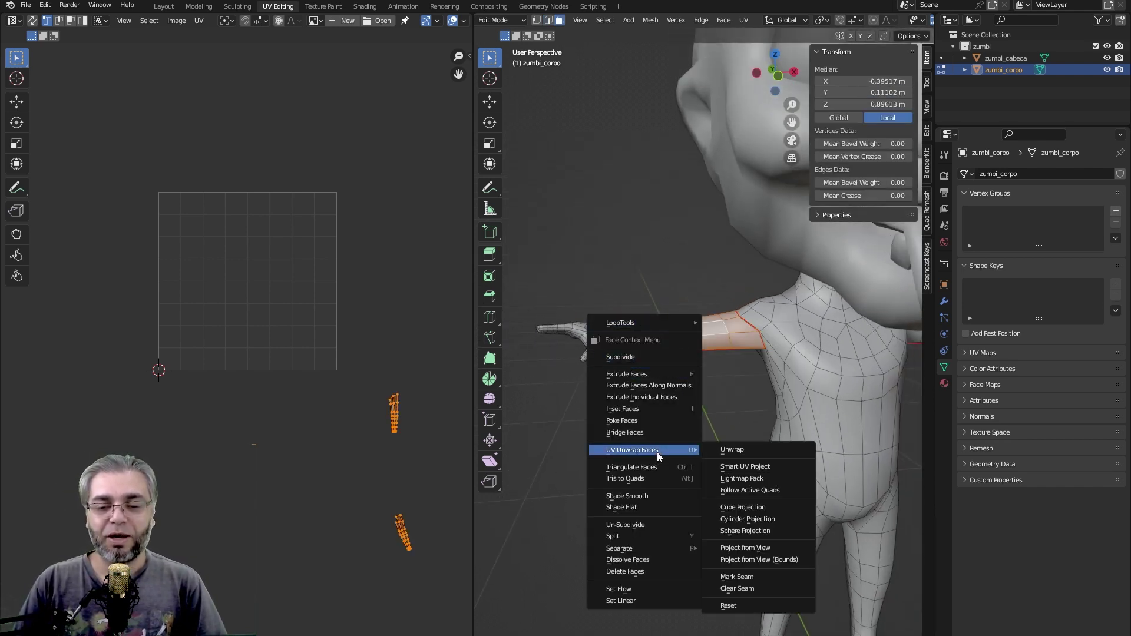
click(722, 448)
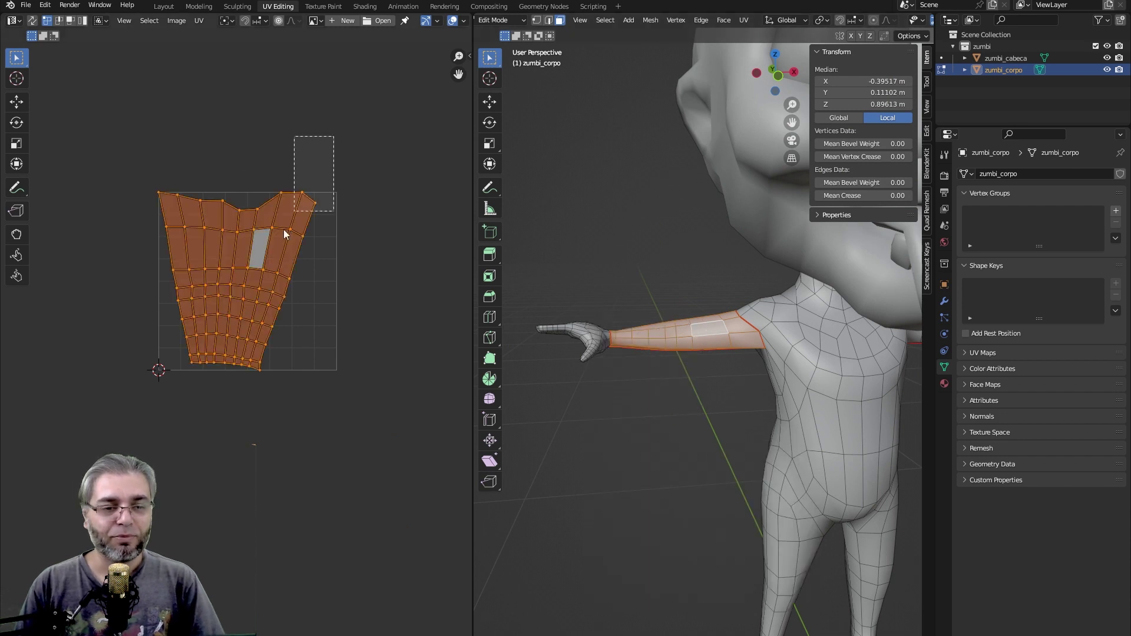
- Rotate the new arm island, shrink it, and place it at the grid's left
key(r)
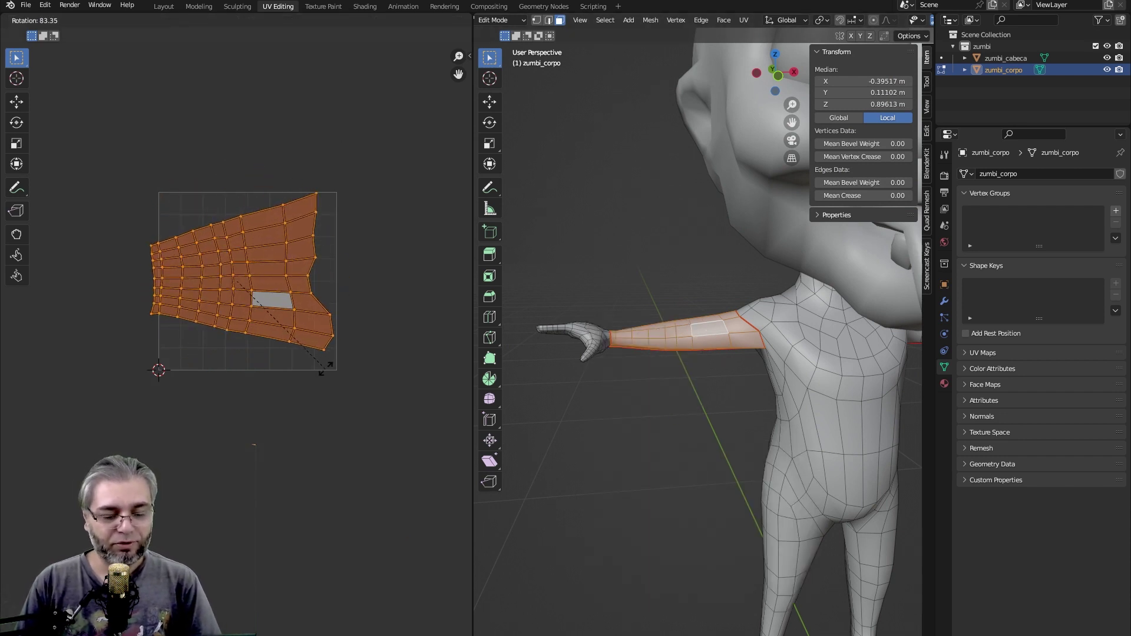
click(326, 366)
key(s)
click(274, 299)
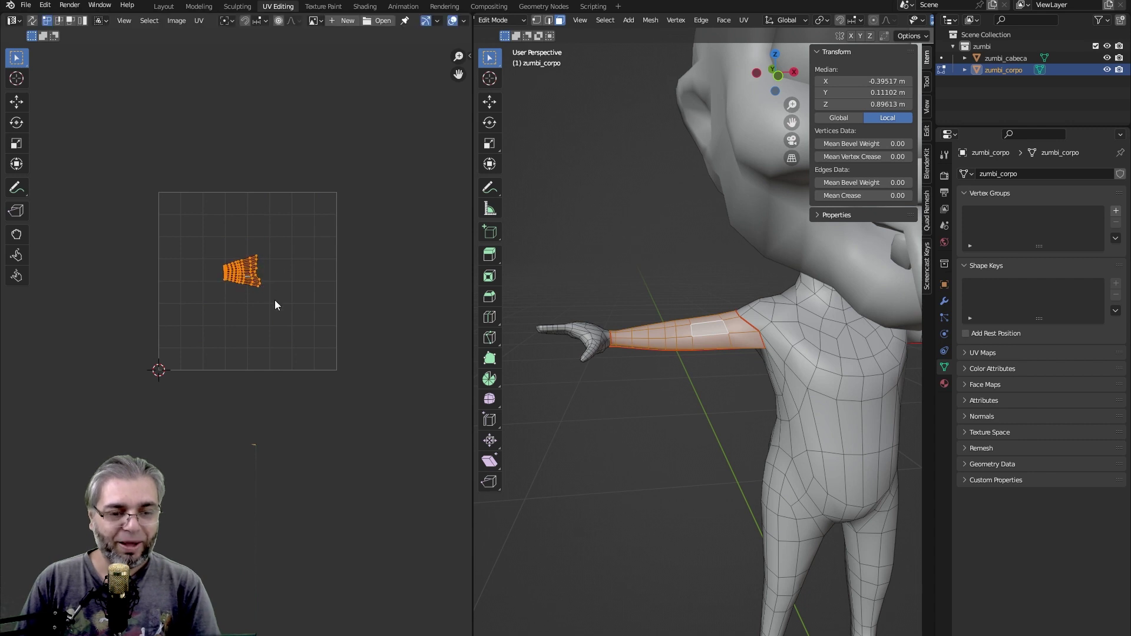
key(g)
click(214, 307)
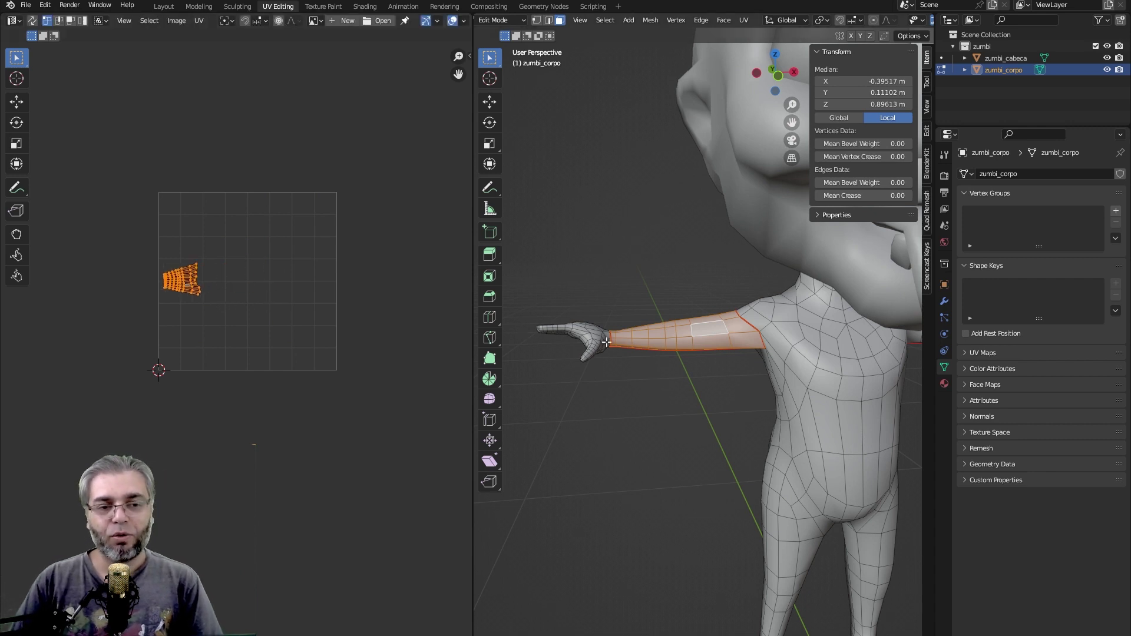
- Select both arms' faces, move one arm island, and recentre the UV view on both
middle_drag(736, 365, 826, 383)
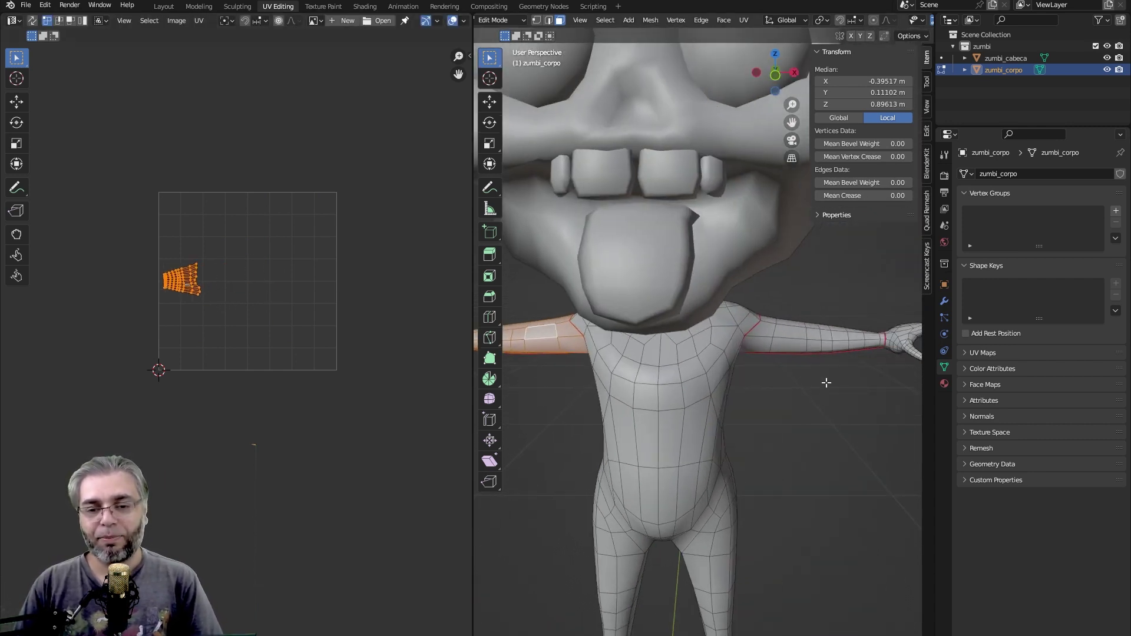
key(l)
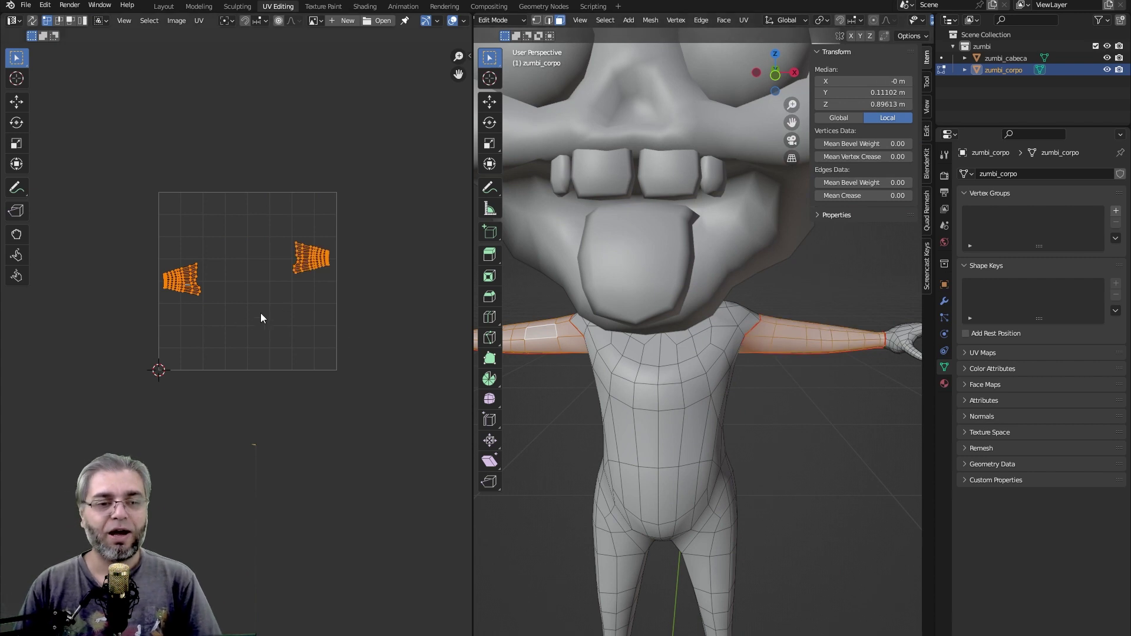
drag(227, 245, 144, 331)
key(g)
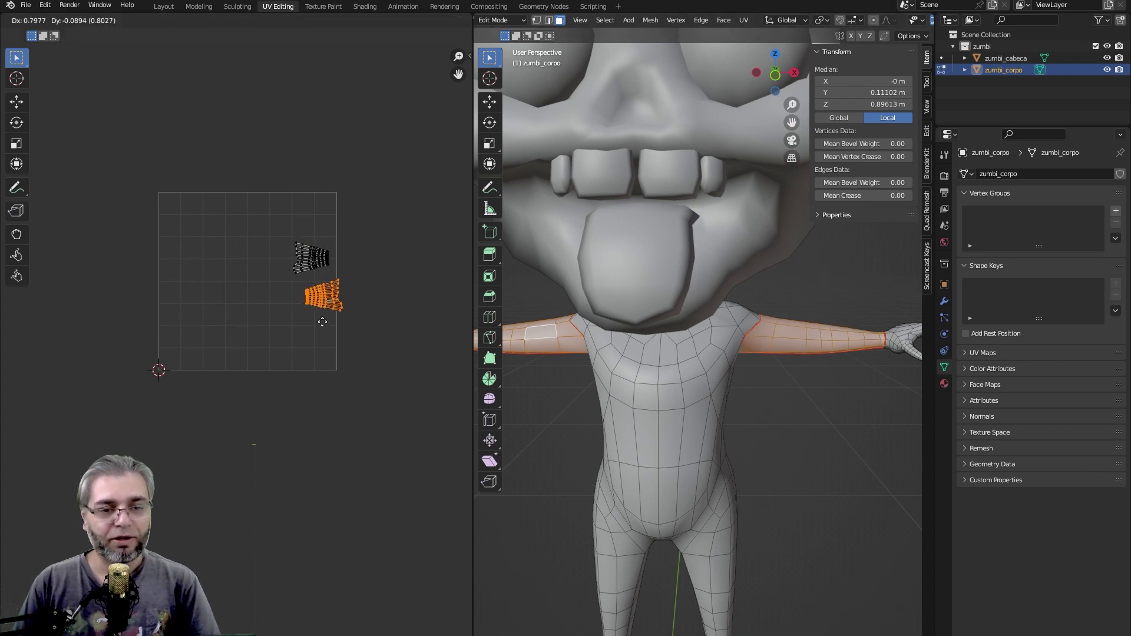
click(322, 322)
scroll(323, 322, down, 2)
scroll(277, 269, up, 3)
scroll(307, 216, up, 3)
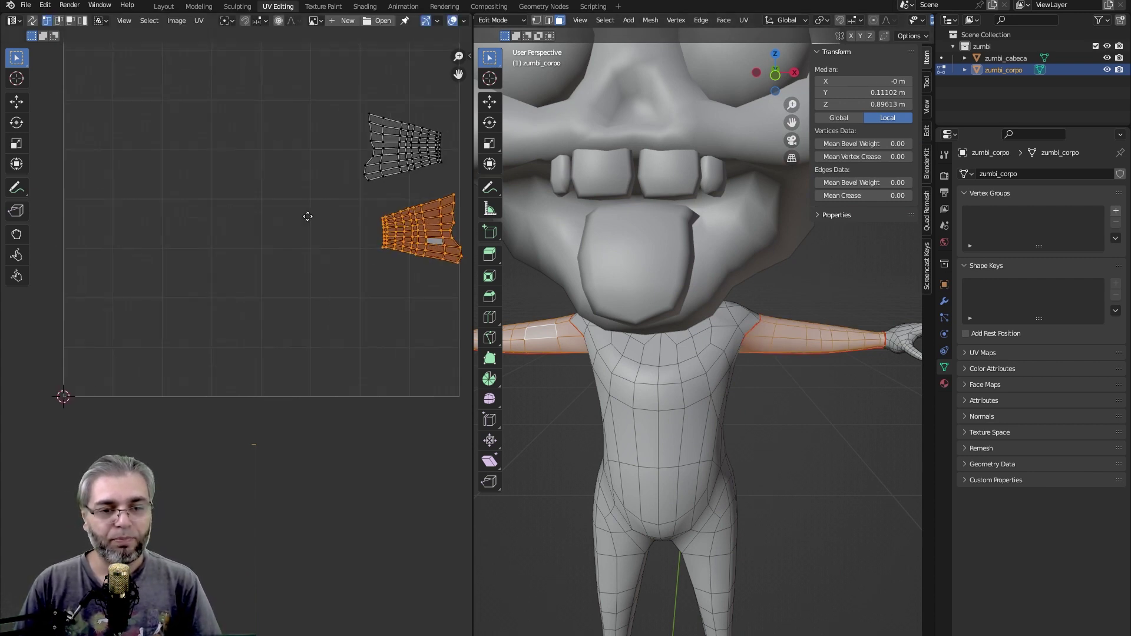
middle_drag(308, 217, 178, 308)
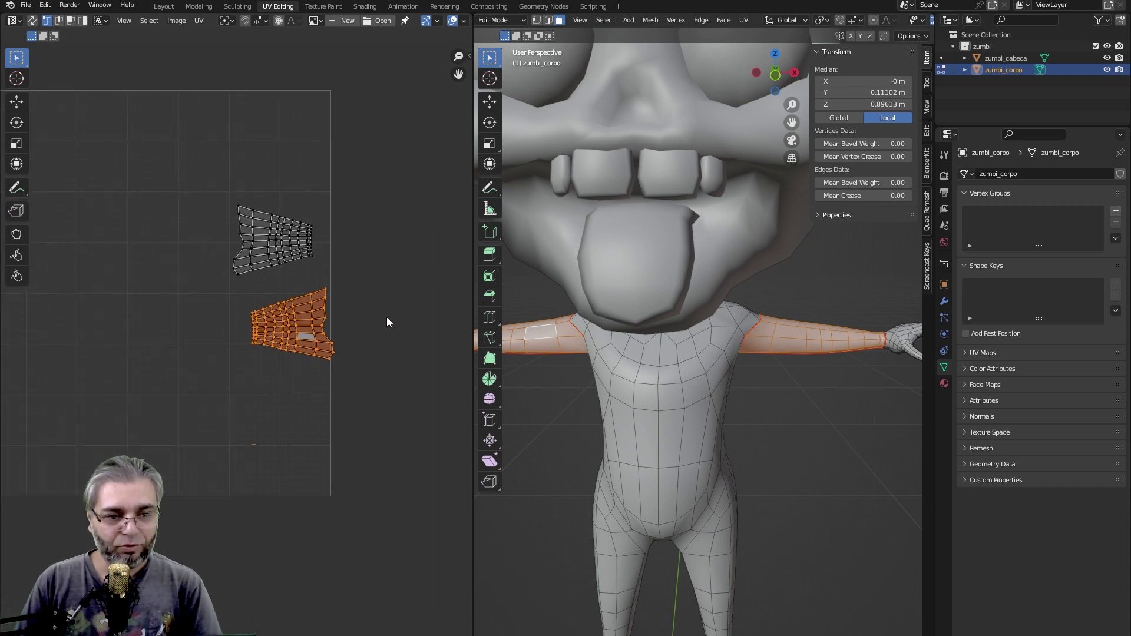
- Move the orange arm island to the far left edge of the UV grid
key(g)
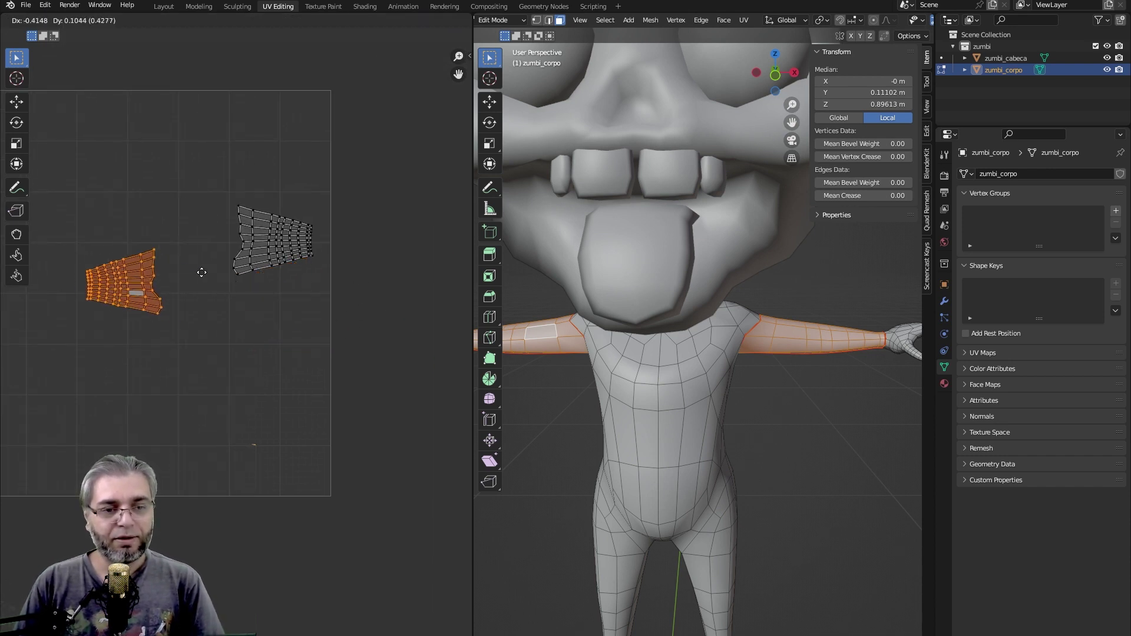
click(156, 242)
scroll(290, 328, down, 1)
scroll(171, 285, down, 1)
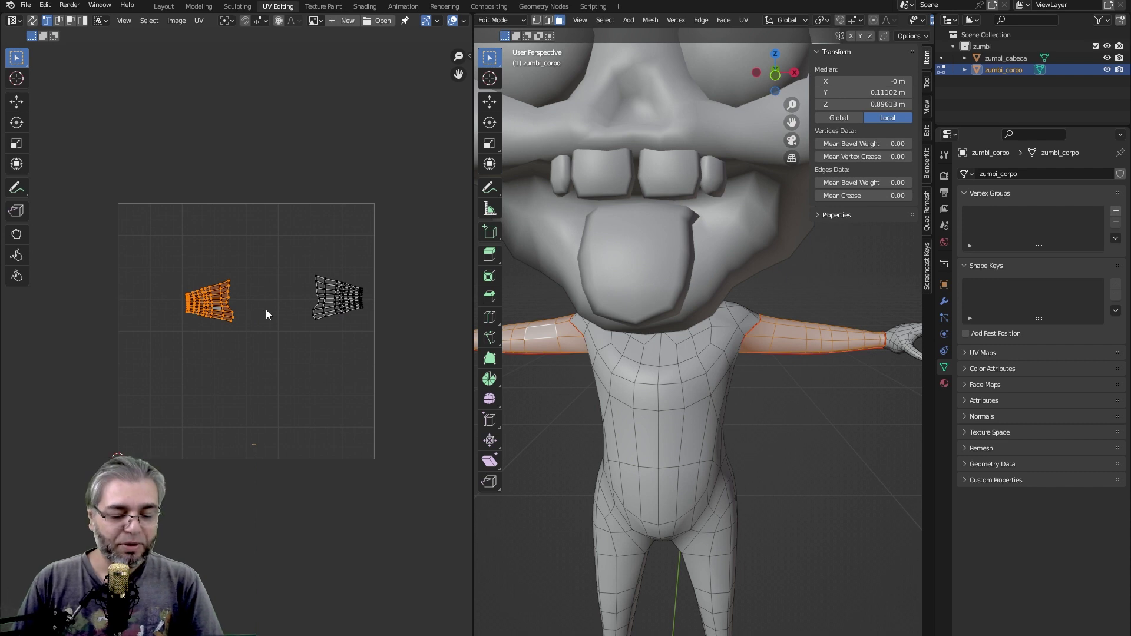
key(g)
click(212, 308)
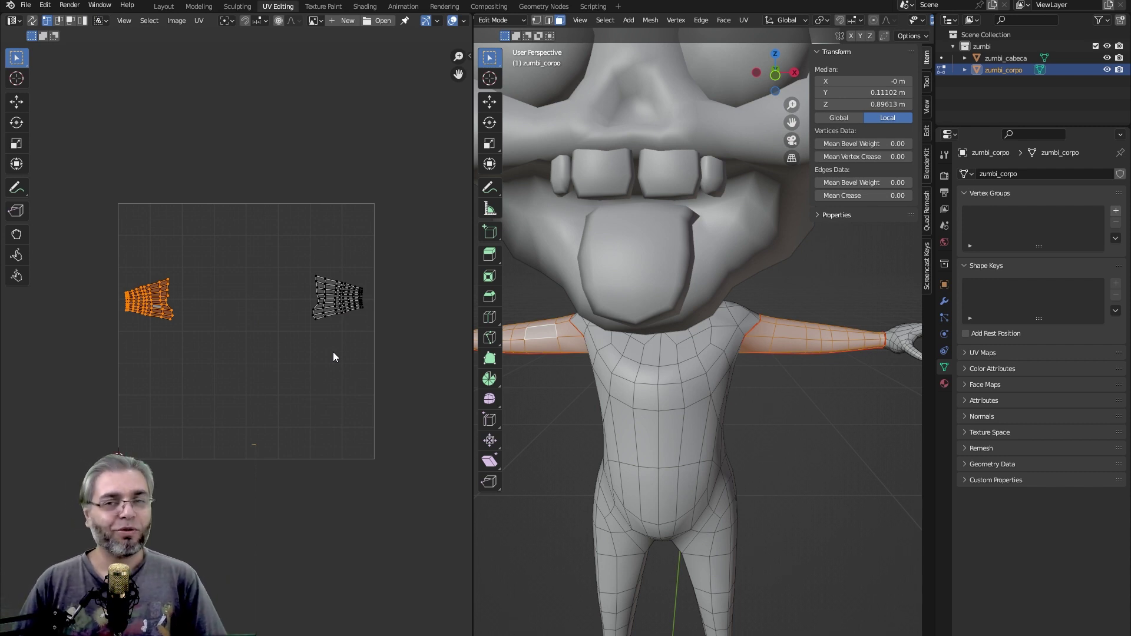
mouse_move(629, 303)
middle_down()
mouse_move(714, 303)
mouse_move(676, 298)
mouse_move(696, 322)
mouse_move(659, 299)
middle_up()
scroll(715, 303, up, 4)
- Select the edge loop around the base of the neck and inspect it from behind
click(670, 291)
alt+click(692, 323)
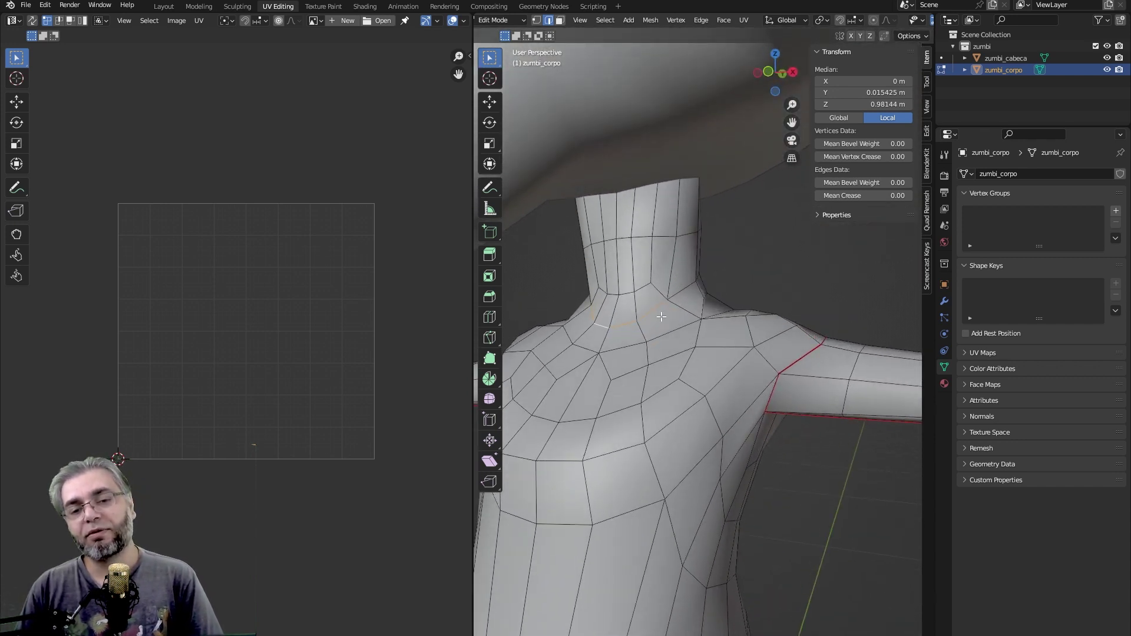
mouse_move(702, 303)
middle_down()
mouse_move(654, 315)
mouse_move(665, 307)
middle_up()
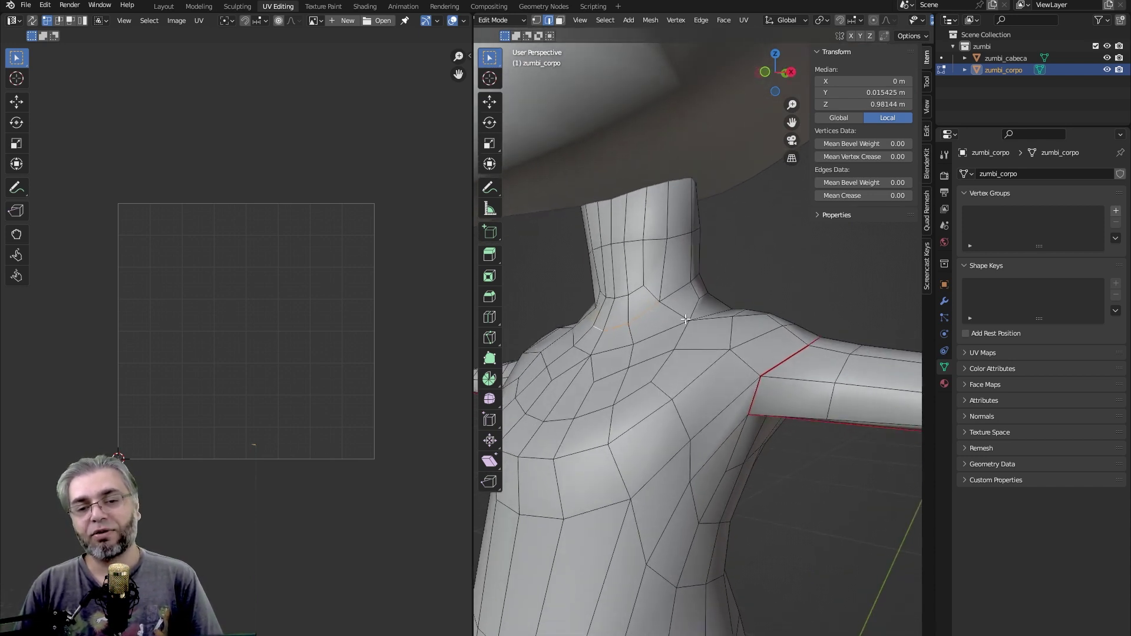
scroll(685, 319, up, 1)
scroll(660, 300, up, 1)
scroll(634, 281, up, 1)
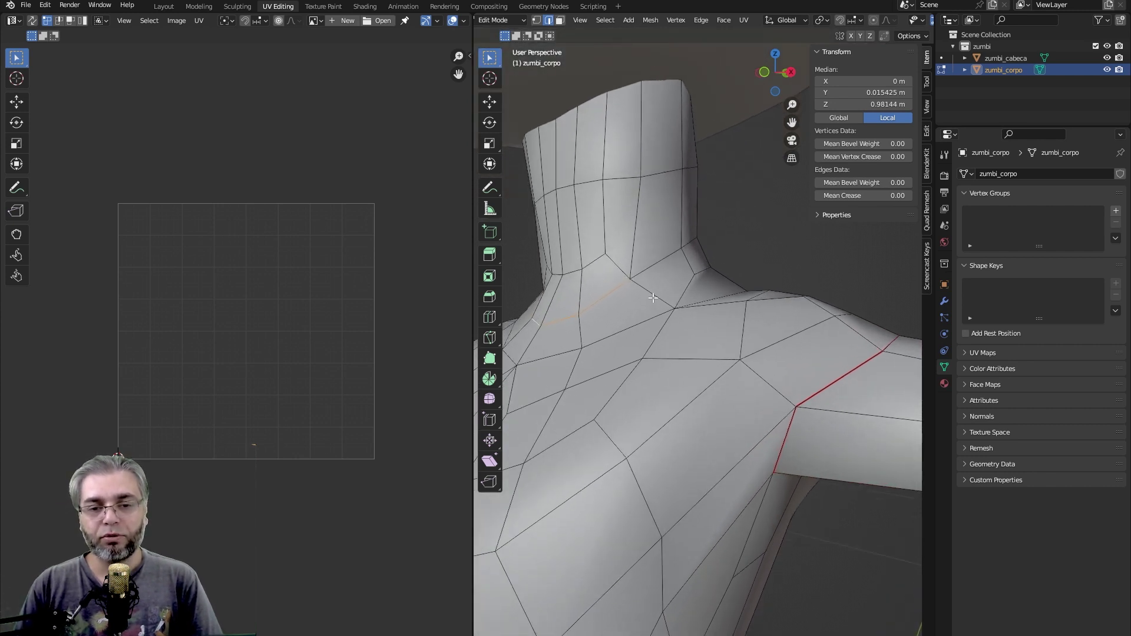
mouse_move(683, 287)
middle_down()
mouse_move(623, 303)
mouse_move(664, 288)
mouse_move(696, 344)
middle_up()
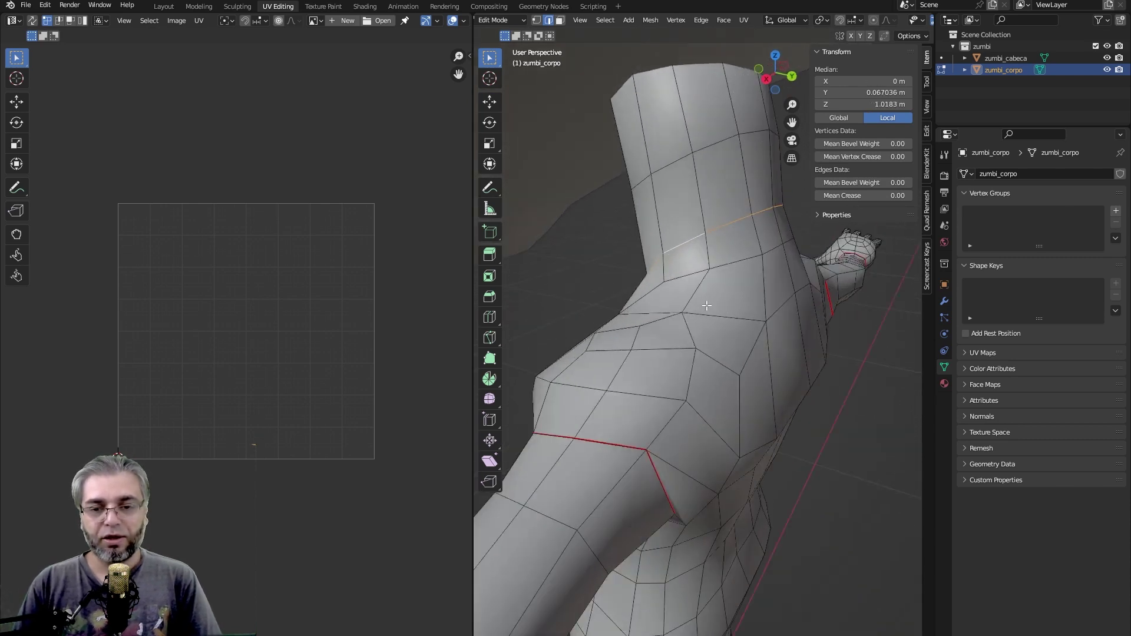
scroll(697, 345, down, 2)
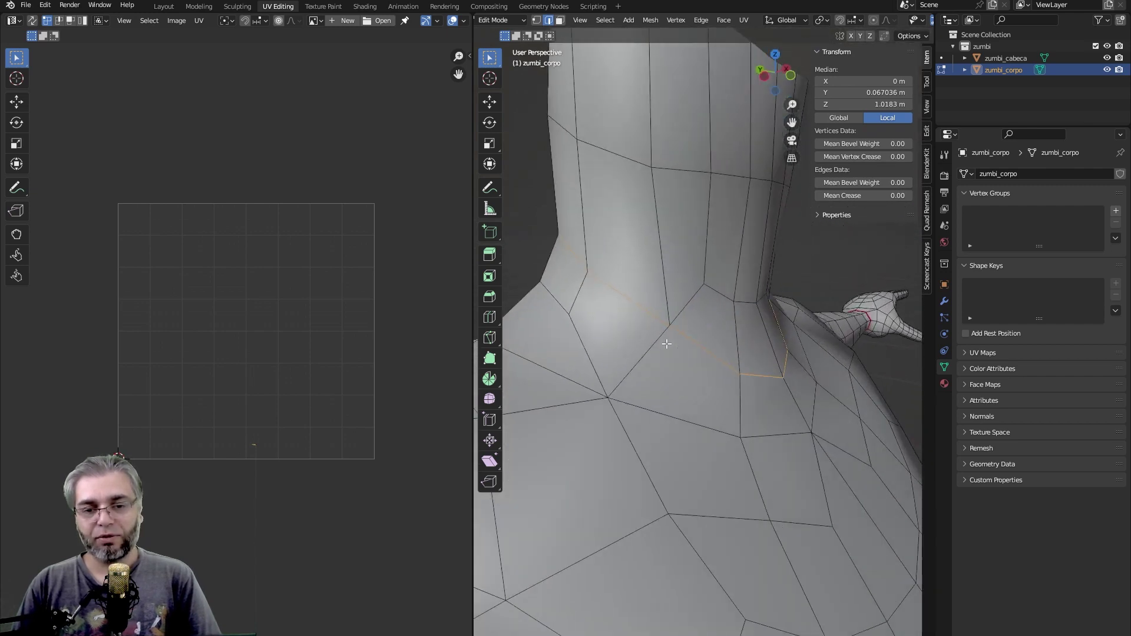
scroll(697, 345, down, 3)
scroll(697, 344, down, 2)
- Mark the neck-base loop as a seam
right_click(697, 346)
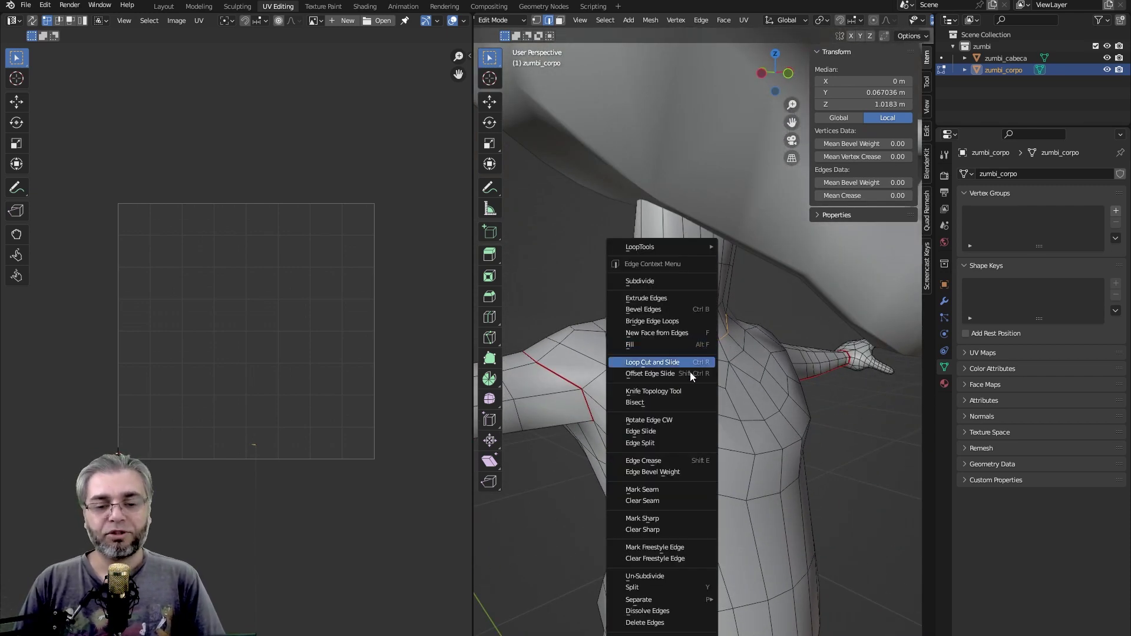
click(659, 486)
middle_drag(658, 487, 672, 350)
scroll(672, 350, down, 3)
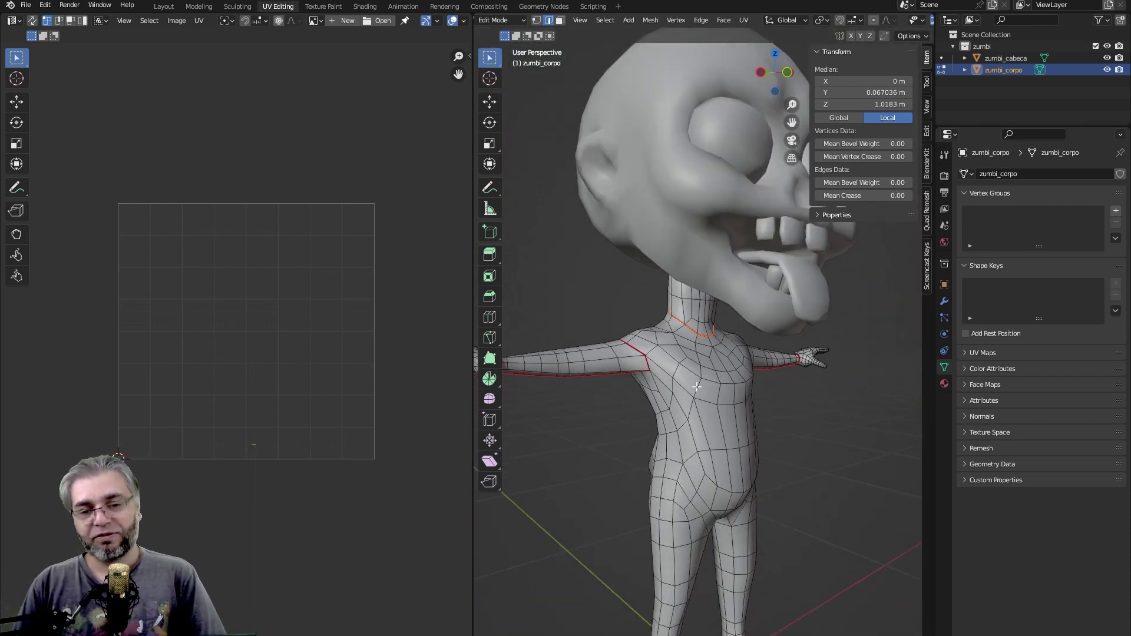
- Select edges along the side of the hip
scroll(704, 369, down, 2)
mouse_move(701, 401)
shift+middle_down()
mouse_move(681, 331)
mouse_move(677, 341)
shift+middle_up()
scroll(682, 331, up, 3)
scroll(677, 341, up, 1)
click(683, 252)
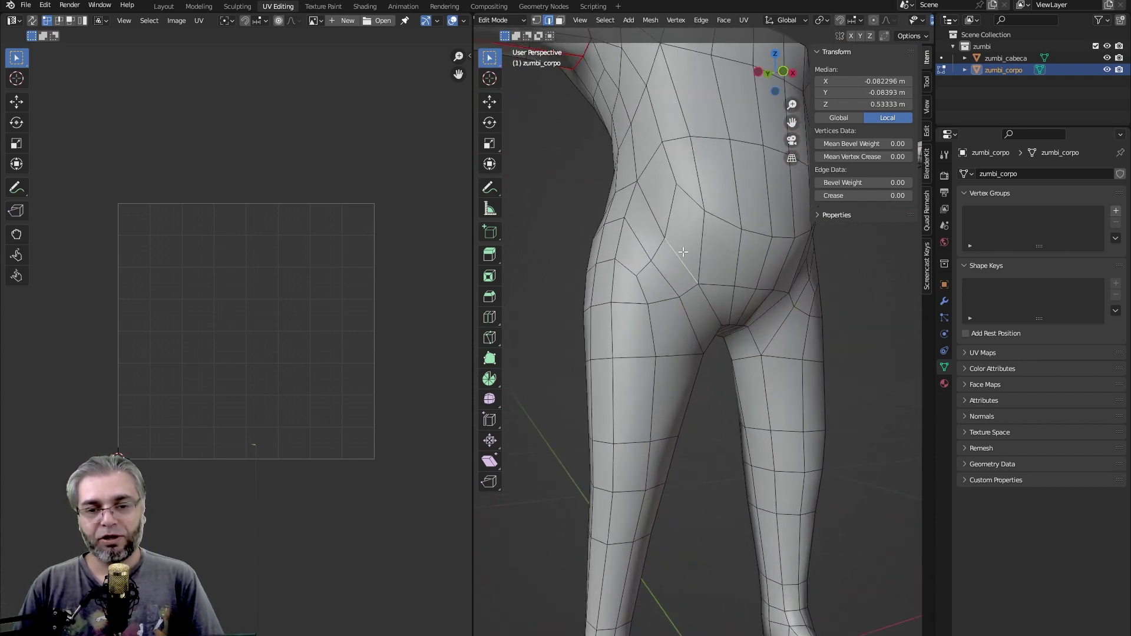
shift+click(653, 215)
middle_drag(653, 215, 658, 278)
- Add crotch and other-hip edges to the selection and check it from several angles
mouse_move(756, 363)
middle_down()
mouse_move(742, 377)
mouse_move(729, 357)
mouse_move(729, 388)
mouse_move(748, 310)
middle_up()
shift+click(729, 356)
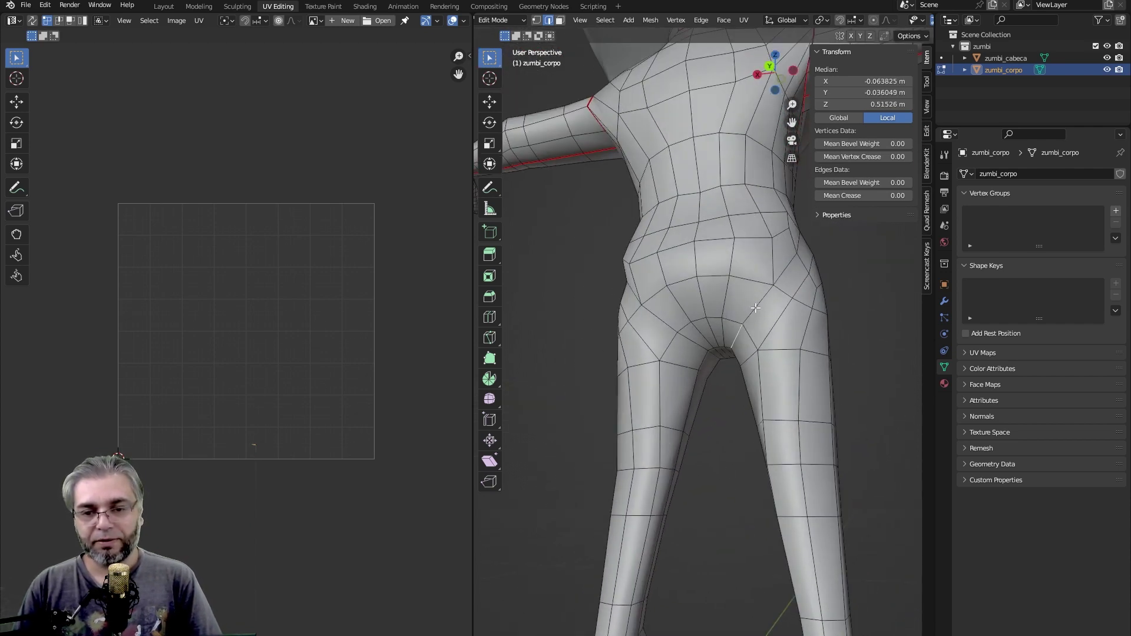
shift+click(748, 310)
middle_drag(816, 267, 755, 241)
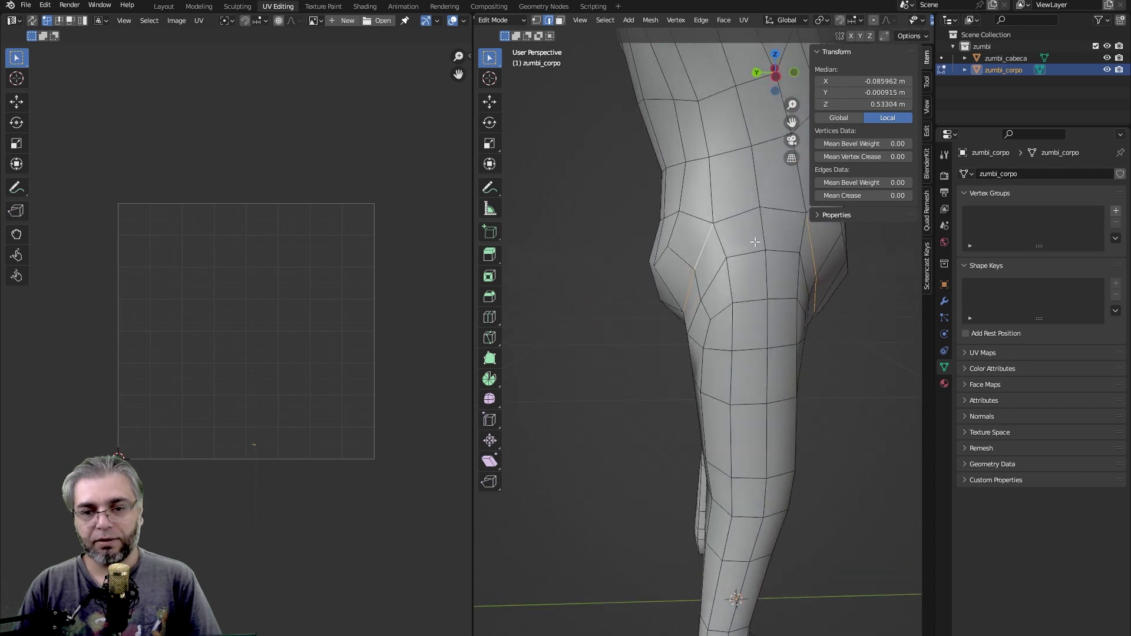
middle_drag(644, 310, 685, 316)
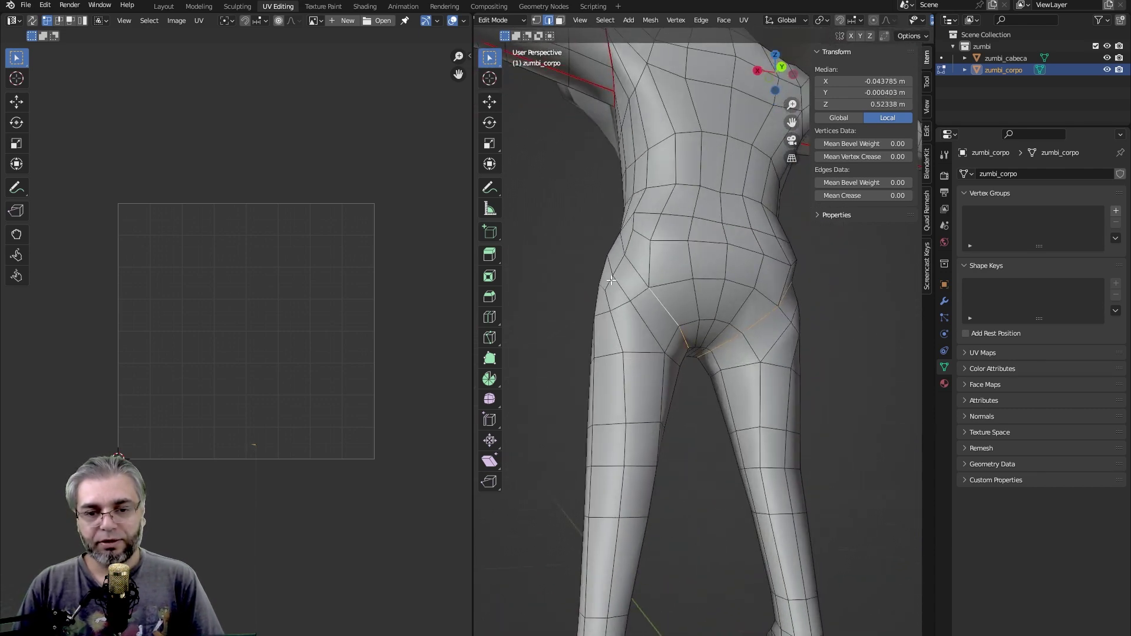
mouse_move(655, 301)
middle_down()
mouse_move(645, 238)
mouse_move(681, 251)
middle_up()
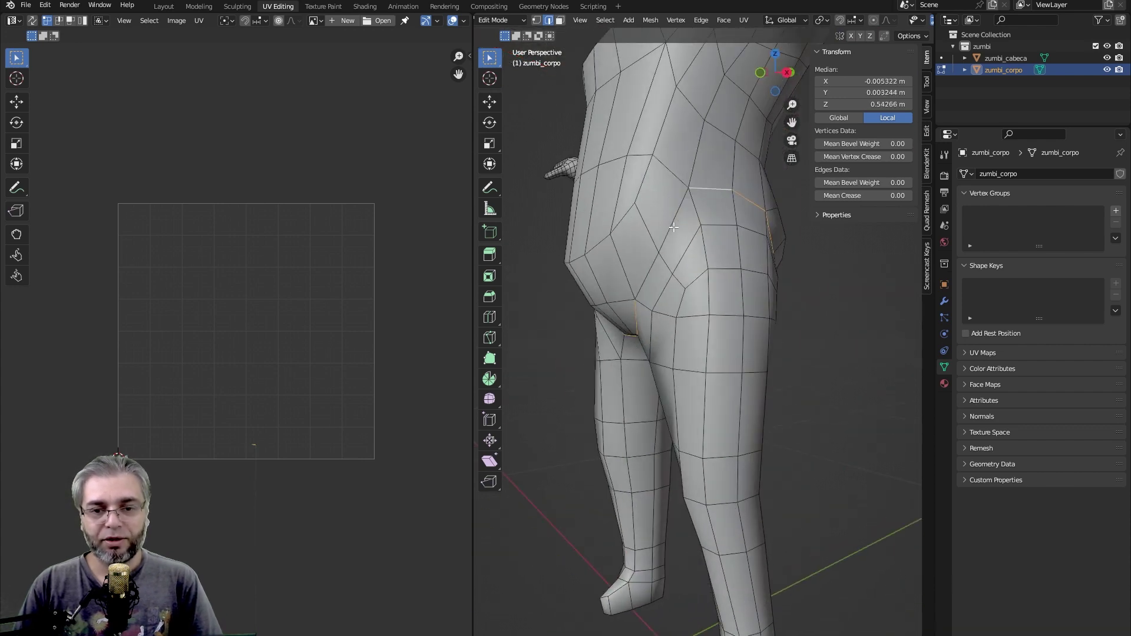
middle_drag(641, 326, 736, 315)
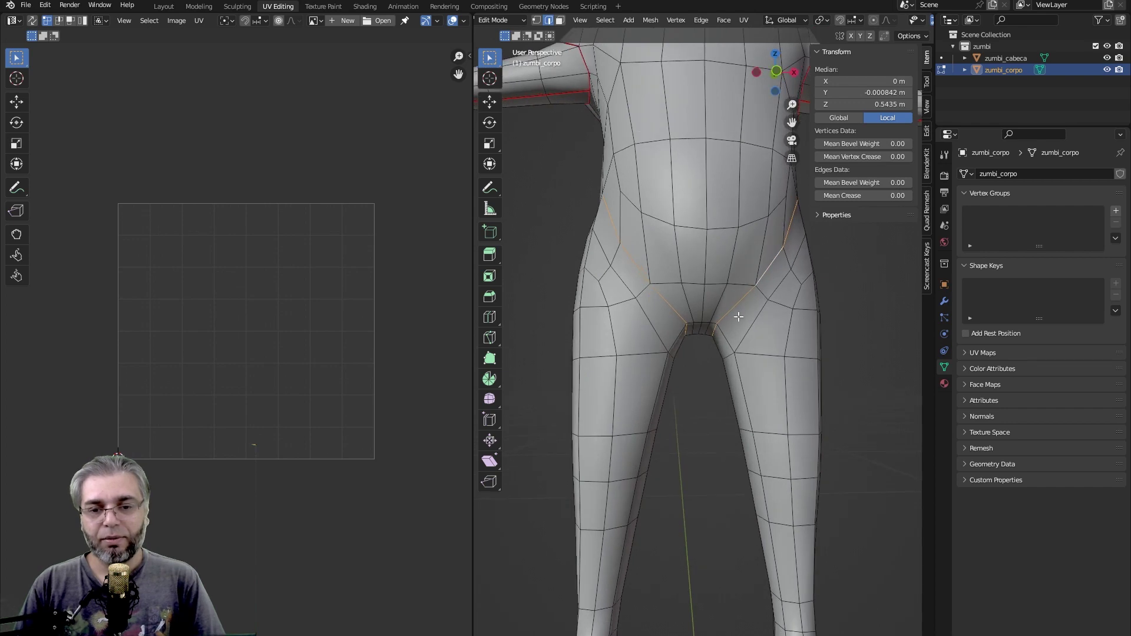
- Mark the selected hip and crotch edges as seams
right_click(746, 318)
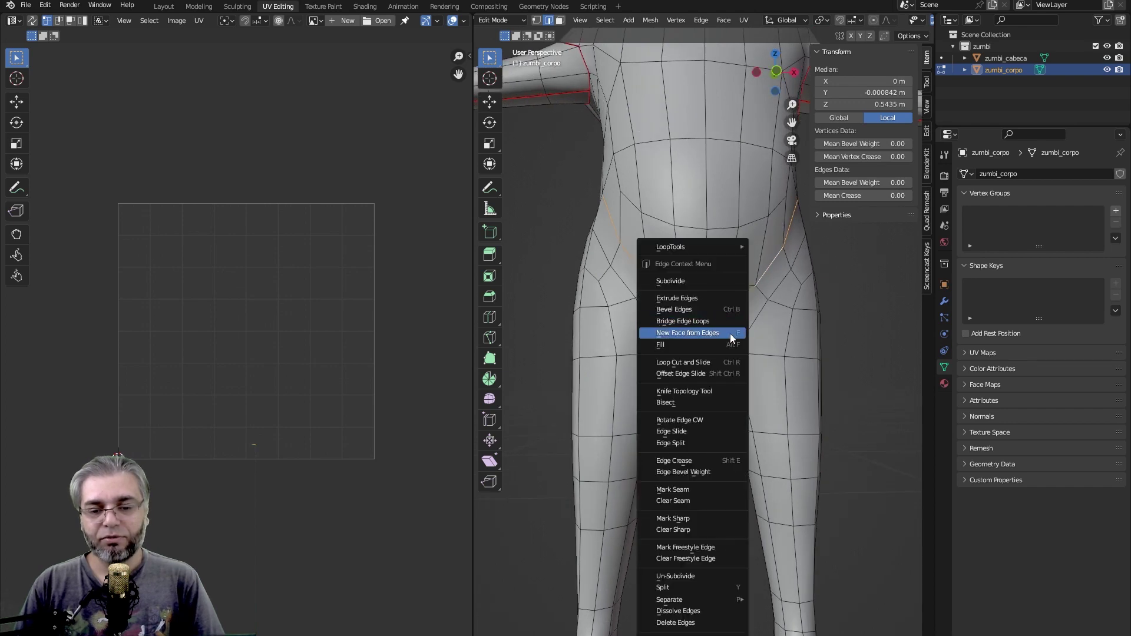
click(694, 489)
middle_drag(694, 448, 696, 363)
scroll(696, 364, down, 4)
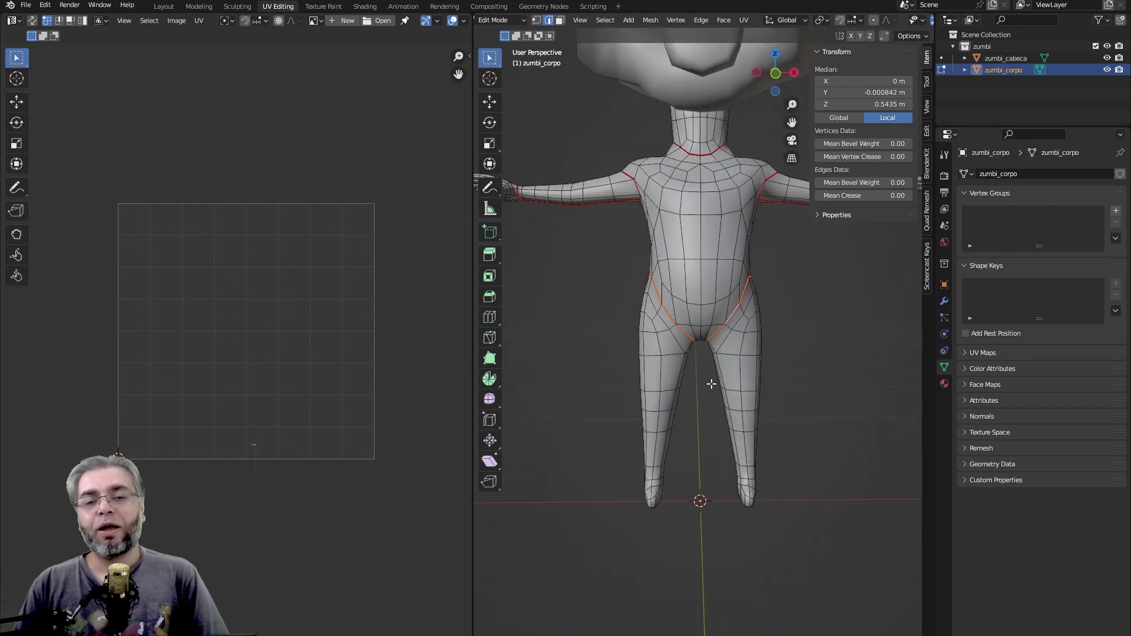
mouse_move(691, 429)
middle_down()
mouse_move(736, 352)
mouse_move(697, 373)
mouse_move(679, 361)
middle_up()
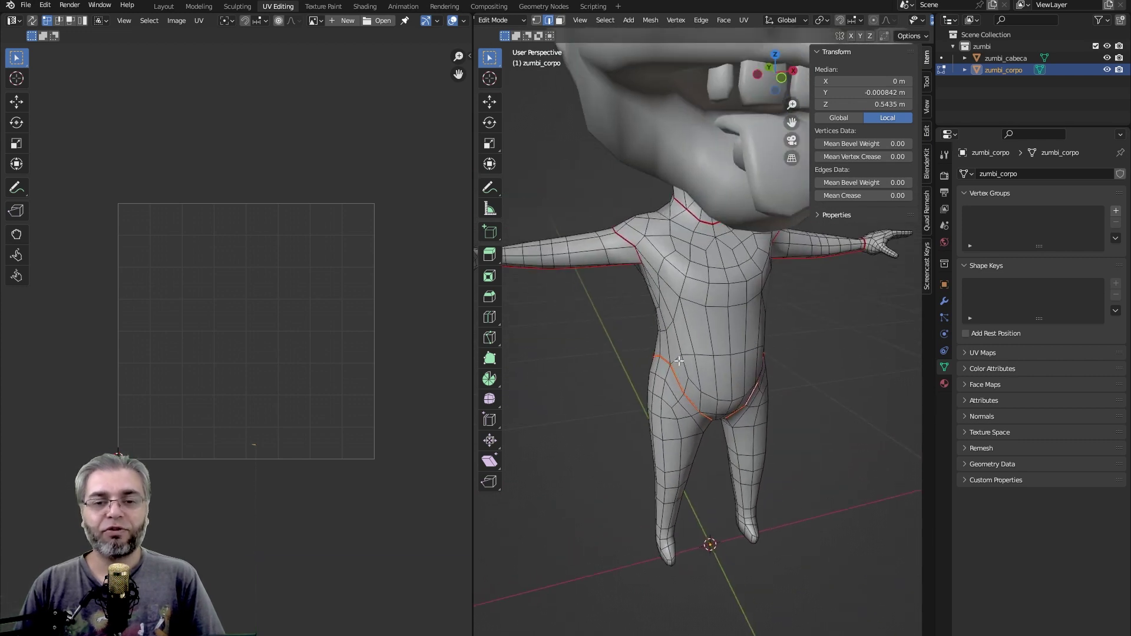
middle_drag(685, 318, 691, 343)
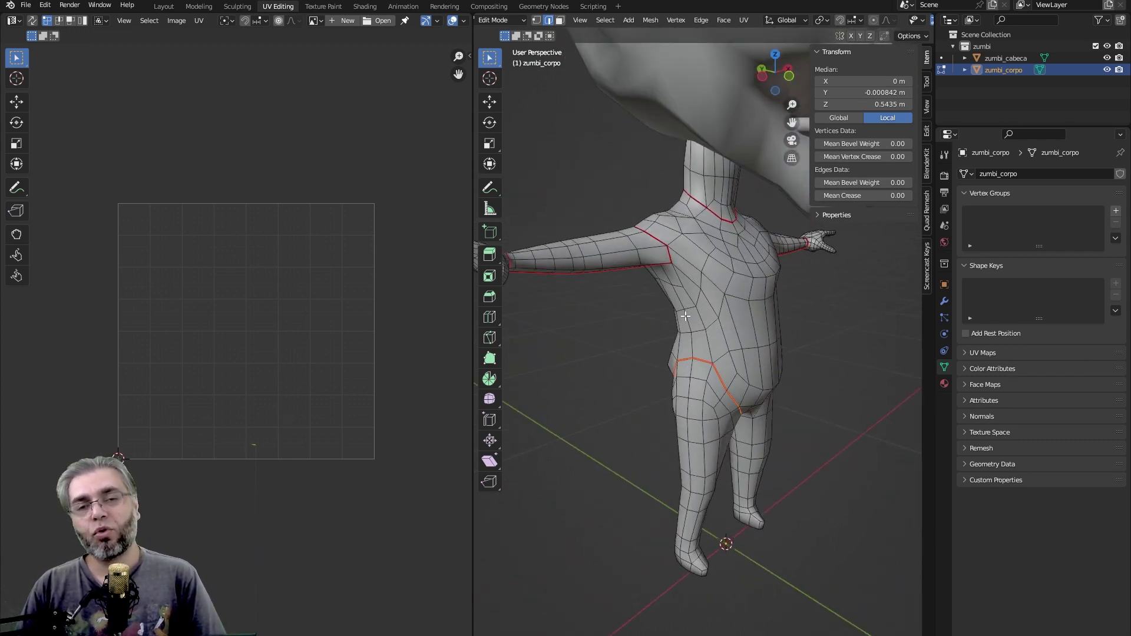
middle_drag(772, 350, 690, 369)
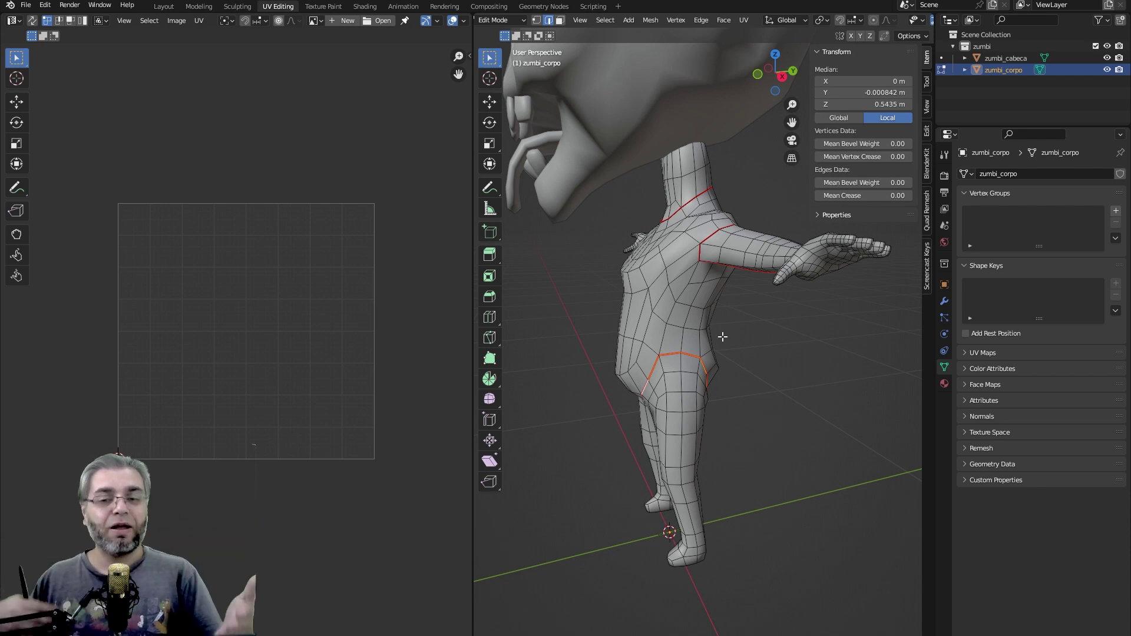
- Mark a first edge down the side of the torso as a seam
middle_drag(726, 249, 722, 290)
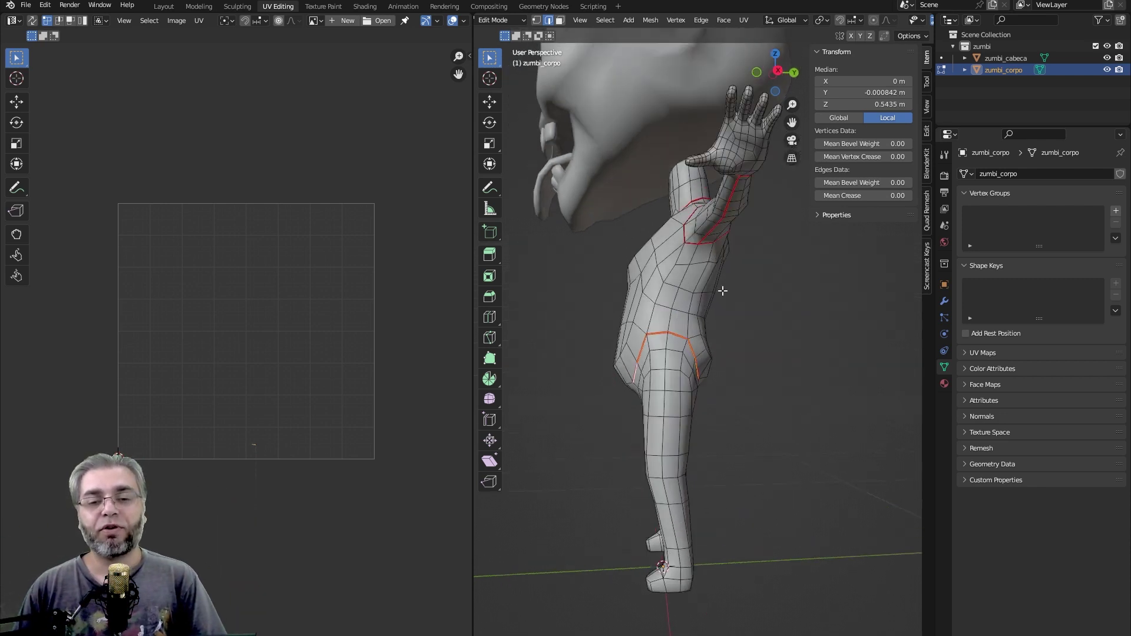
scroll(722, 282, up, 3)
click(688, 217)
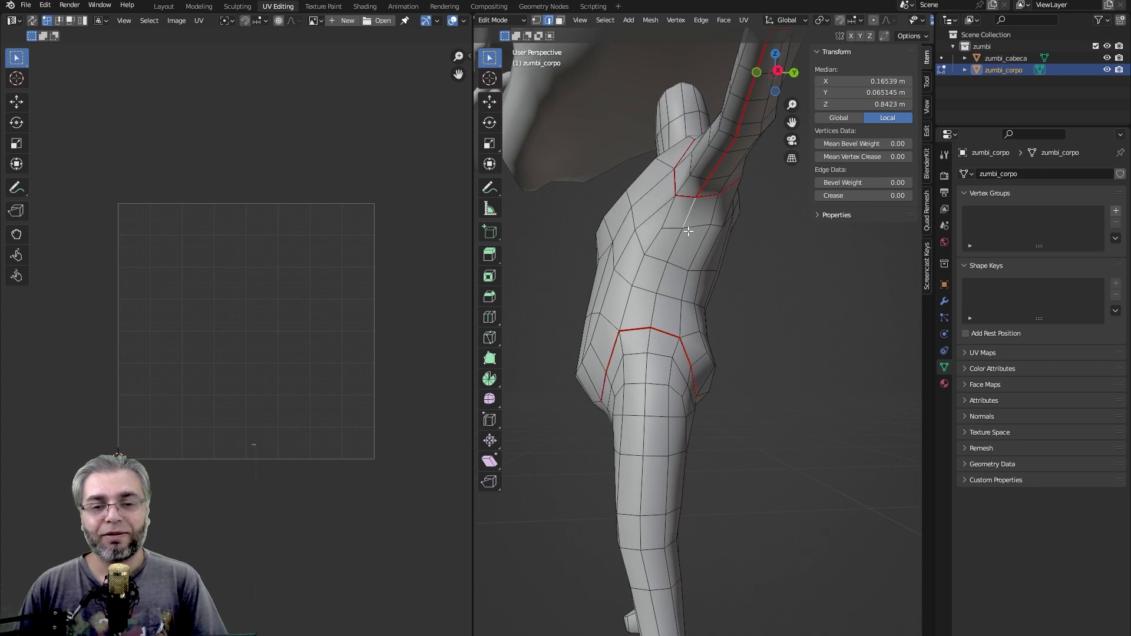
right_click(658, 309)
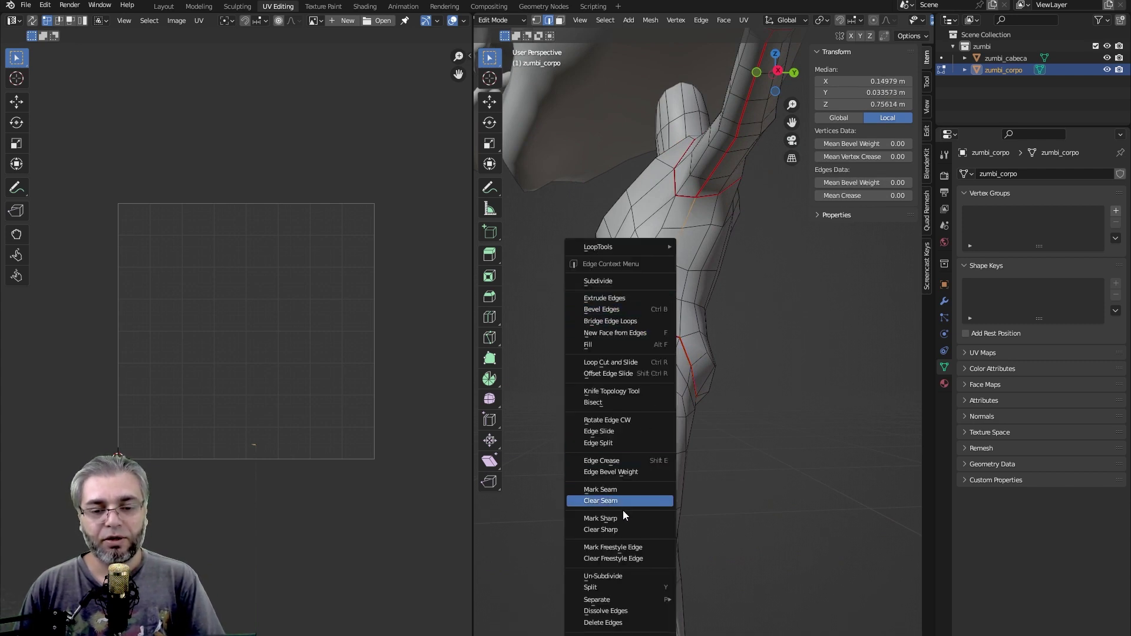
click(612, 490)
- Mark the crotch edge between the legs as a seam
mouse_move(612, 490)
middle_down()
mouse_move(693, 376)
mouse_move(661, 311)
middle_up()
scroll(693, 376, up, 2)
scroll(689, 391, up, 3)
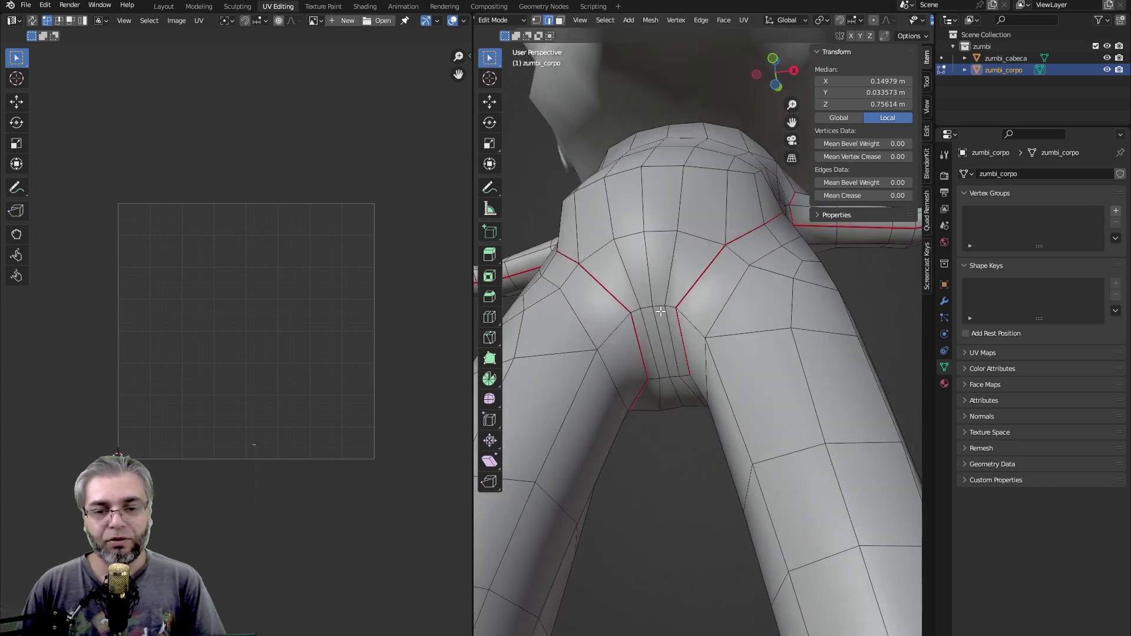
middle_drag(656, 191, 687, 399)
scroll(687, 399, down, 3)
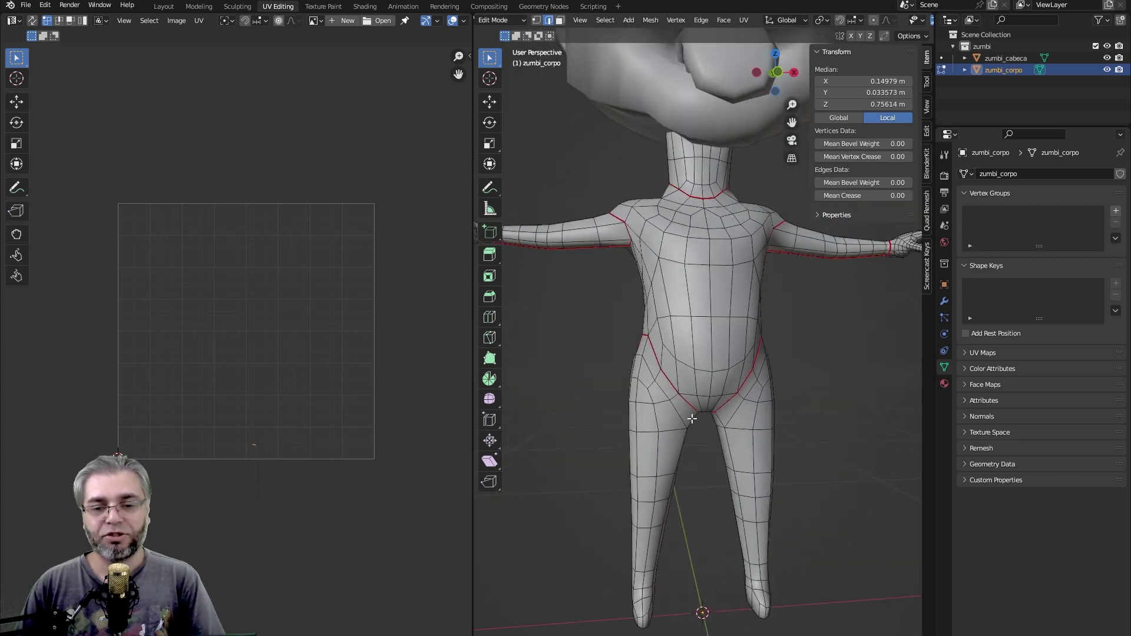
middle_drag(701, 411, 687, 320)
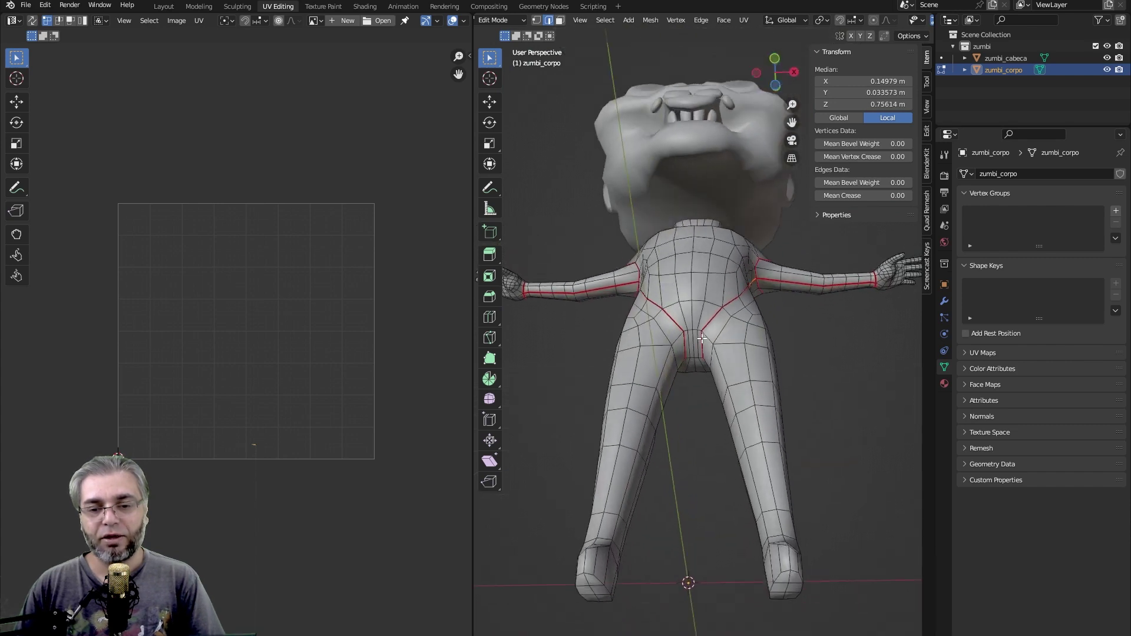
scroll(687, 320, up, 2)
scroll(687, 320, up, 2)
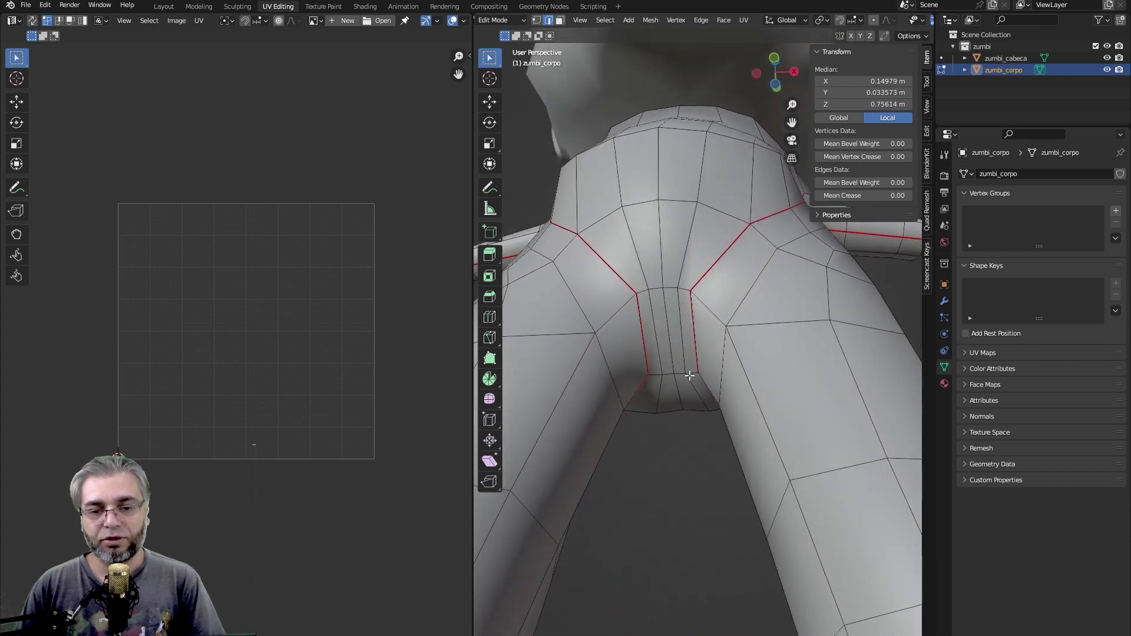
right_click(663, 296)
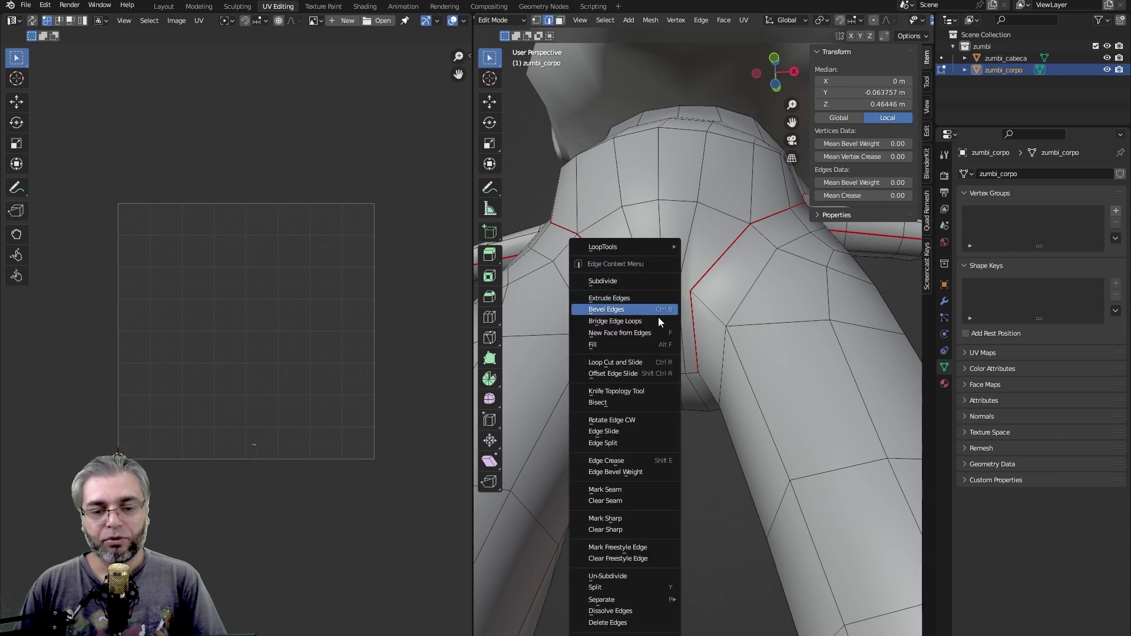
click(626, 489)
- Mark the side edges running down from the shoulder as seams, linking armpit to hip
scroll(639, 327, down, 3)
middle_drag(639, 326, 713, 251)
click(714, 251)
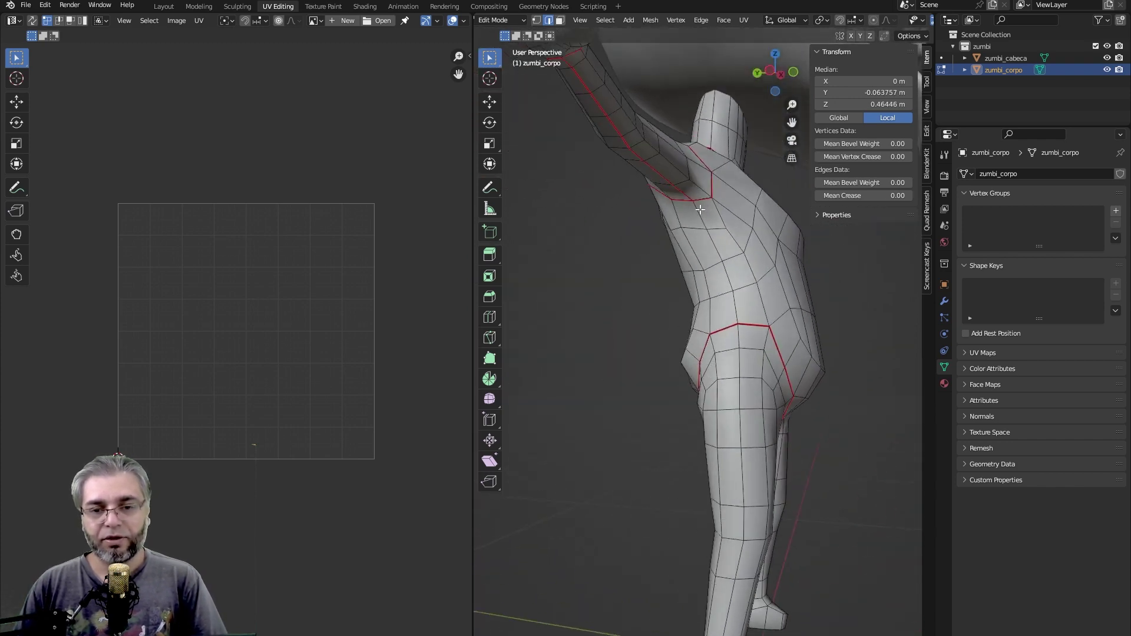
shift+click(719, 254)
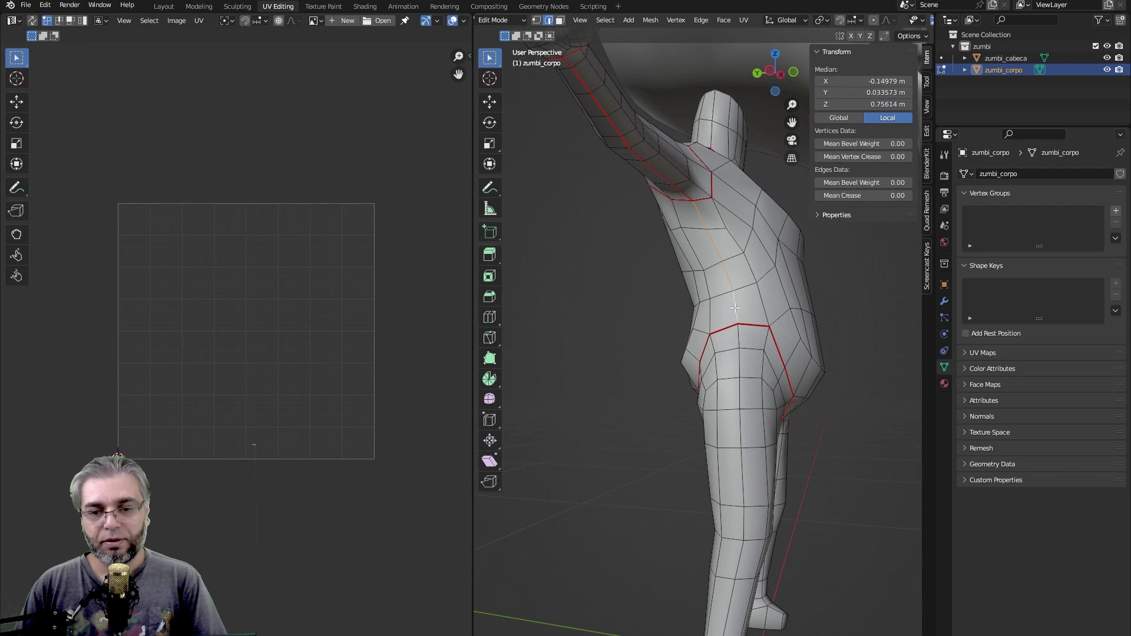
right_click(735, 308)
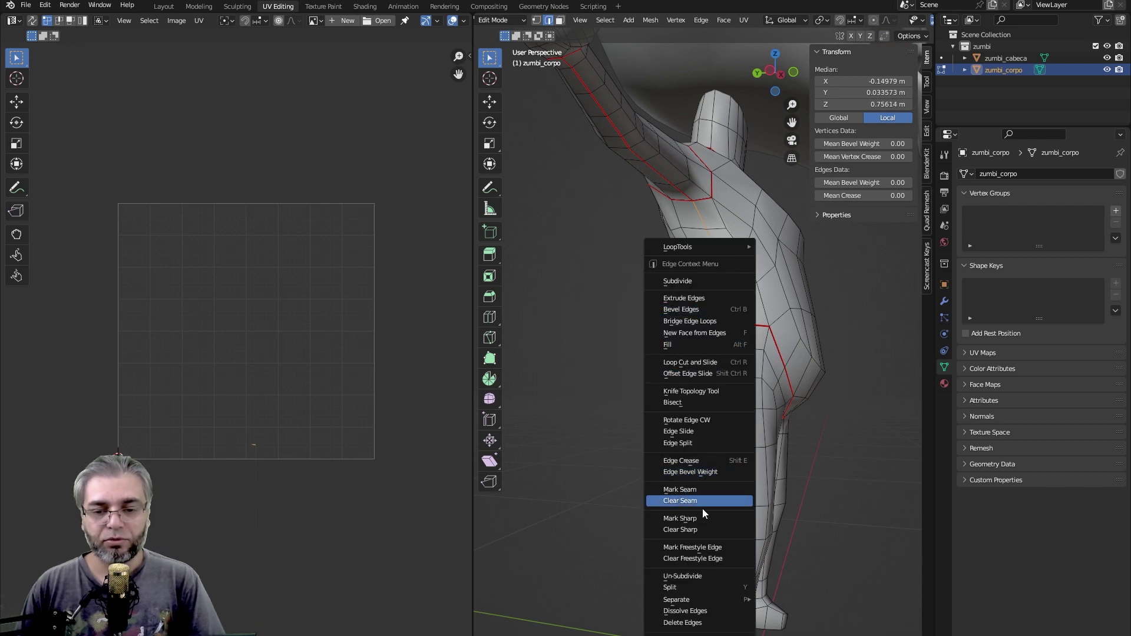
click(692, 490)
scroll(696, 305, down, 3)
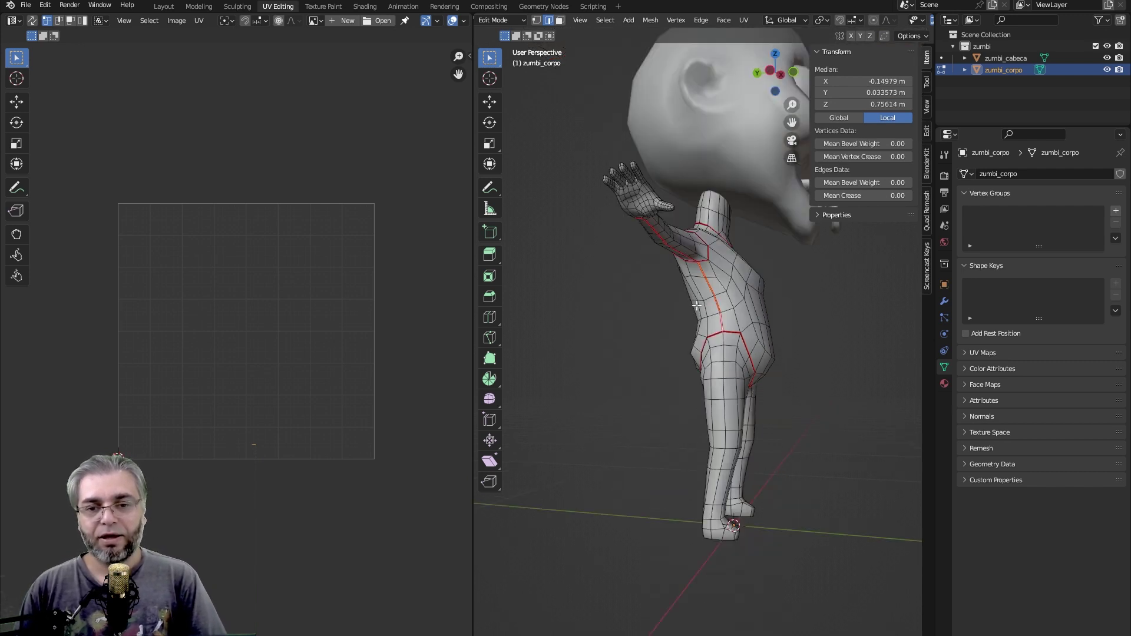
mouse_move(696, 305)
middle_down()
mouse_move(701, 400)
mouse_move(731, 411)
mouse_move(742, 375)
mouse_move(728, 422)
middle_up()
scroll(701, 400, up, 3)
- Mark the edges on the opposite shoulder and side of the body as seams
click(723, 375)
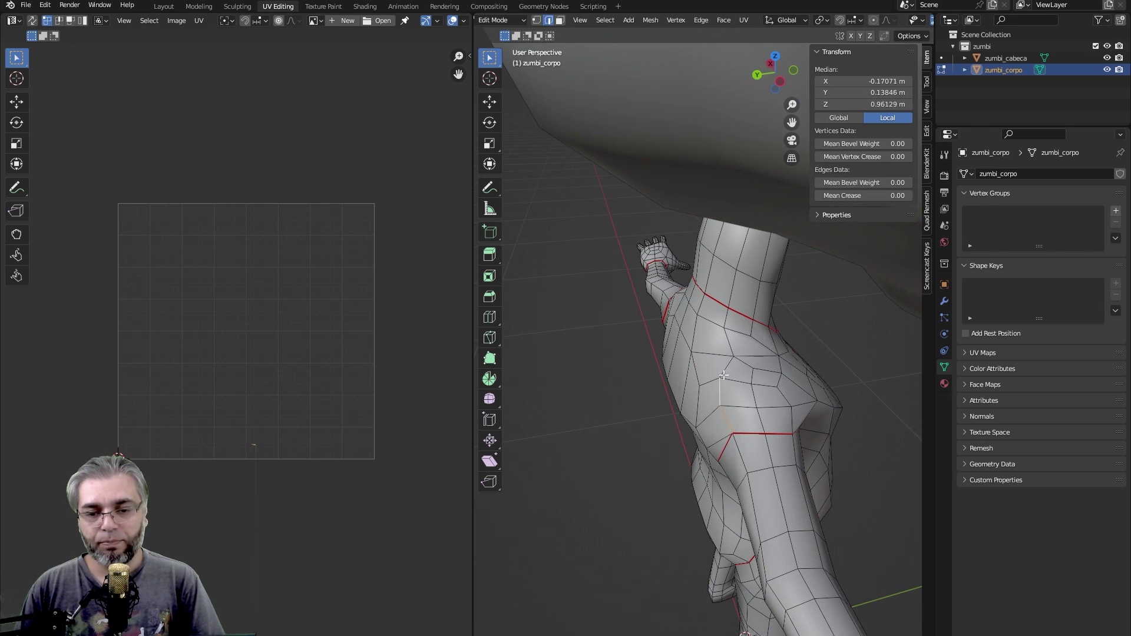
middle_drag(647, 364, 673, 366)
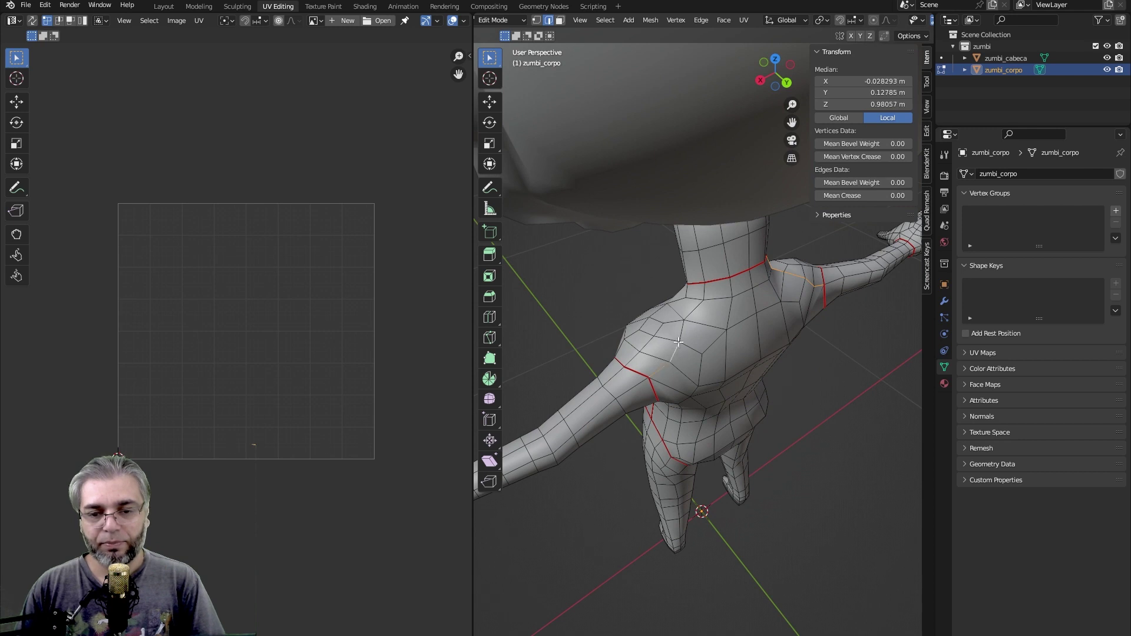
right_click(713, 309)
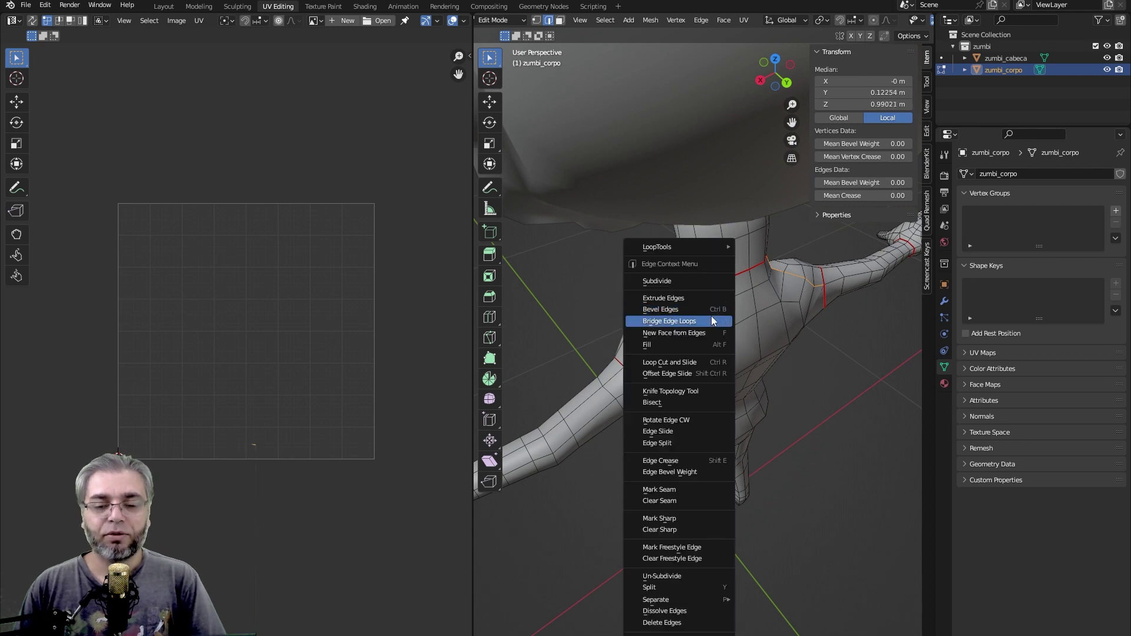
click(683, 489)
- Deselect everything and select the linked torso region bounded by the seams
mouse_move(683, 489)
middle_down()
mouse_move(684, 413)
mouse_move(702, 407)
mouse_move(671, 396)
mouse_move(738, 416)
mouse_move(722, 408)
middle_up()
key(alt+a)
key(l)
- Unwrap the torso faces and scale the front and back islands down inside the UV square
right_click(723, 411)
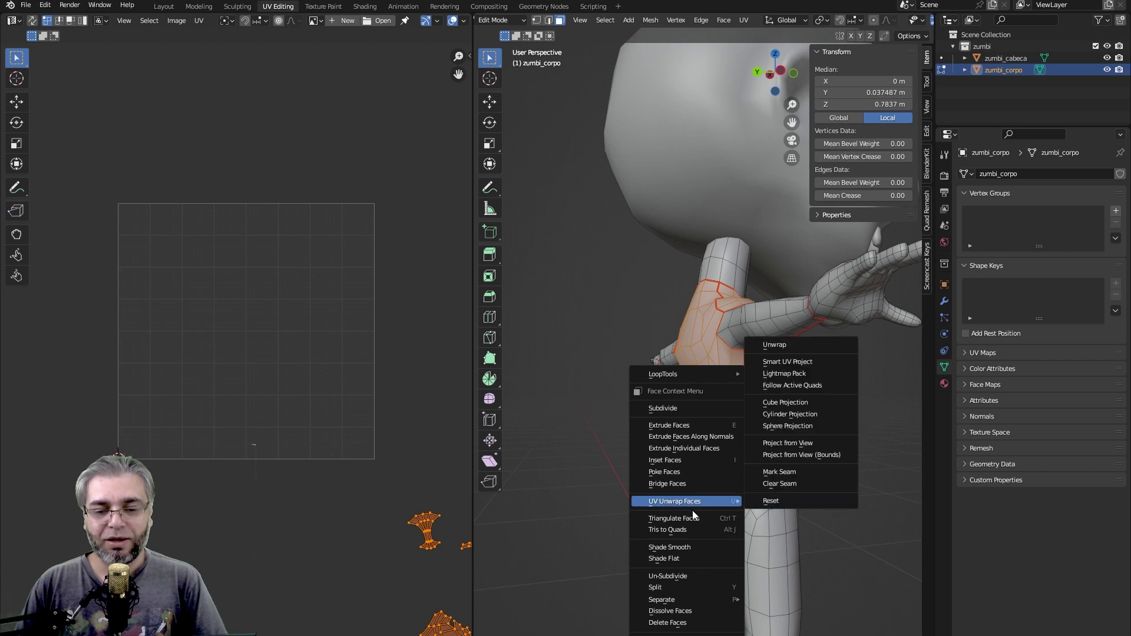
mouse_move(674, 500)
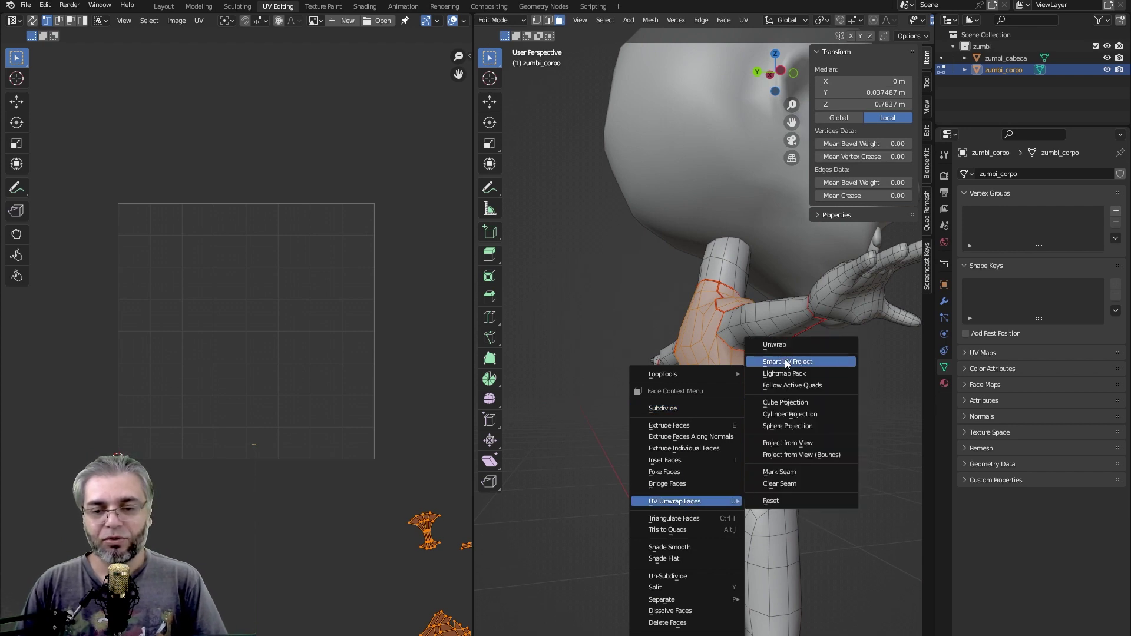
click(782, 349)
scroll(319, 384, down, 1)
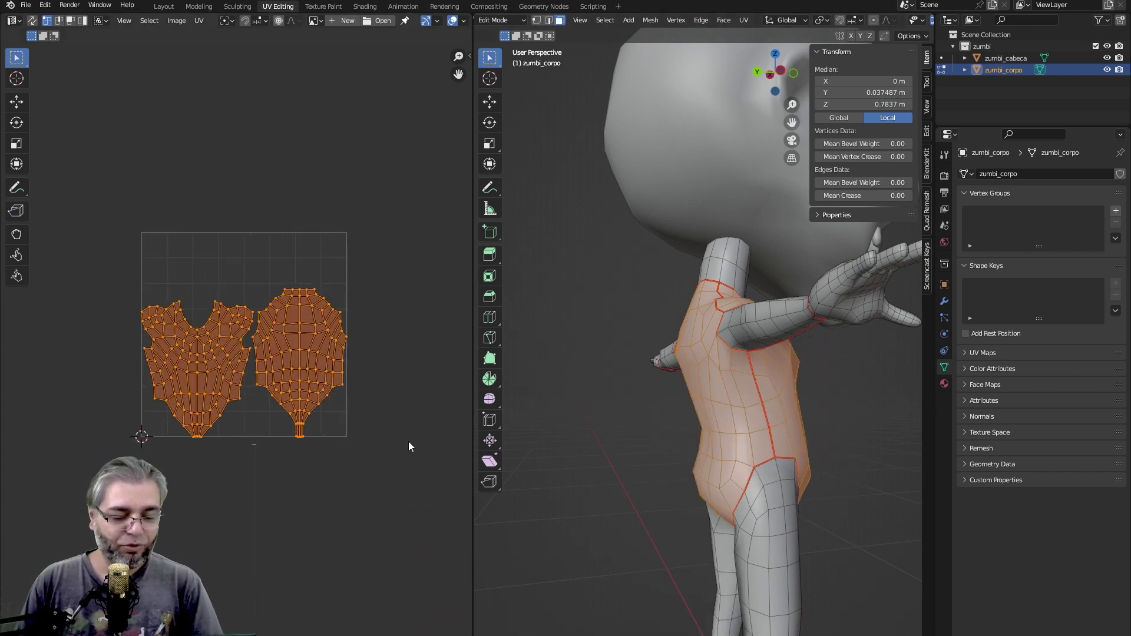
key(s)
click(331, 418)
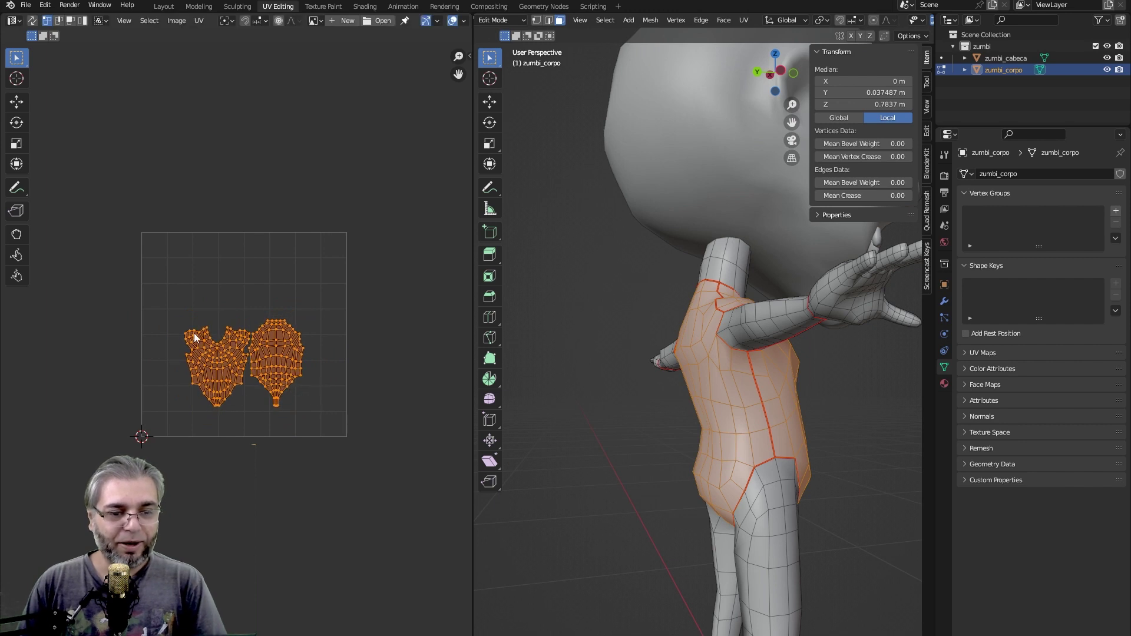
- Add the right arm to the selection, then shrink and raise the torso islands
mouse_move(775, 325)
middle_down()
mouse_move(804, 330)
mouse_move(642, 354)
middle_up()
key(l)
key(l)
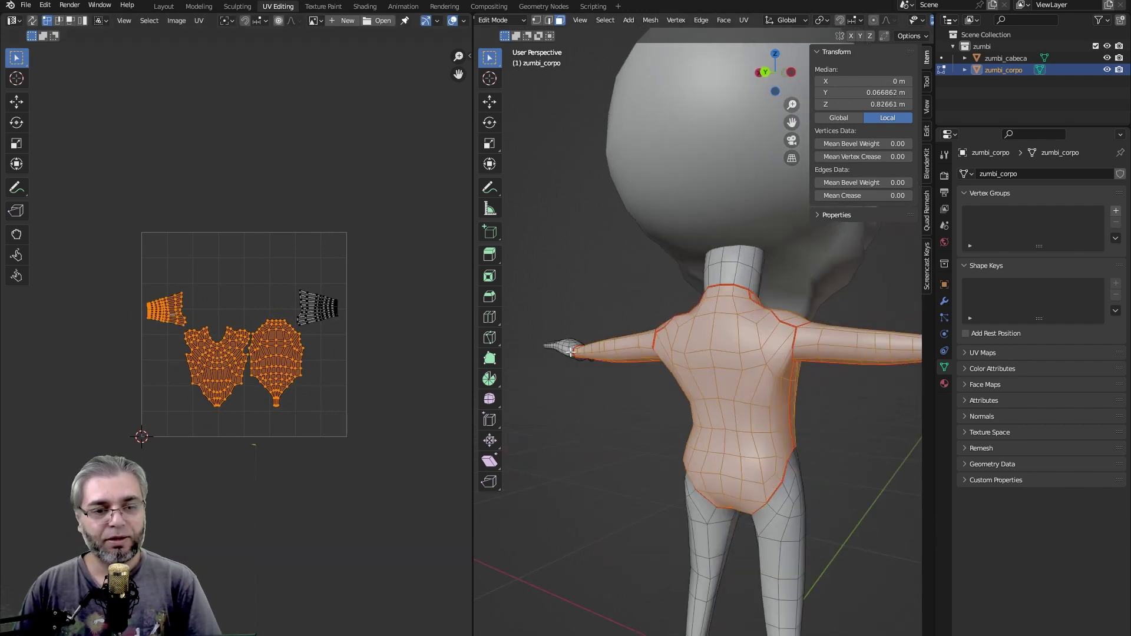
scroll(311, 406, up, 1)
scroll(352, 409, up, 1)
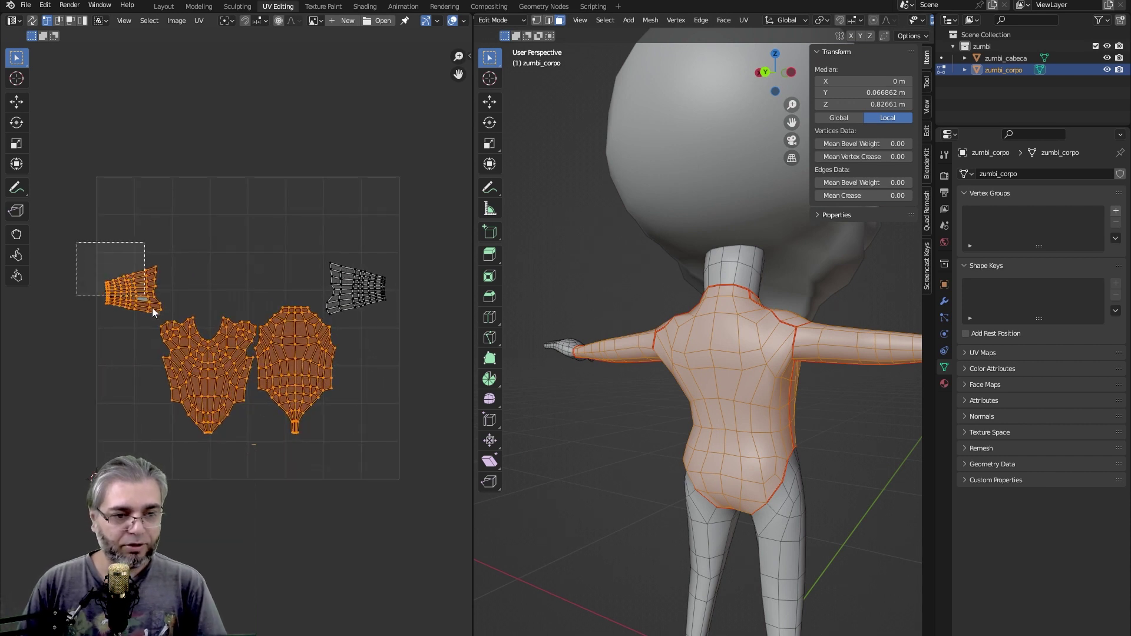
ctrl+drag(165, 319, 165, 320)
key(s)
click(419, 452)
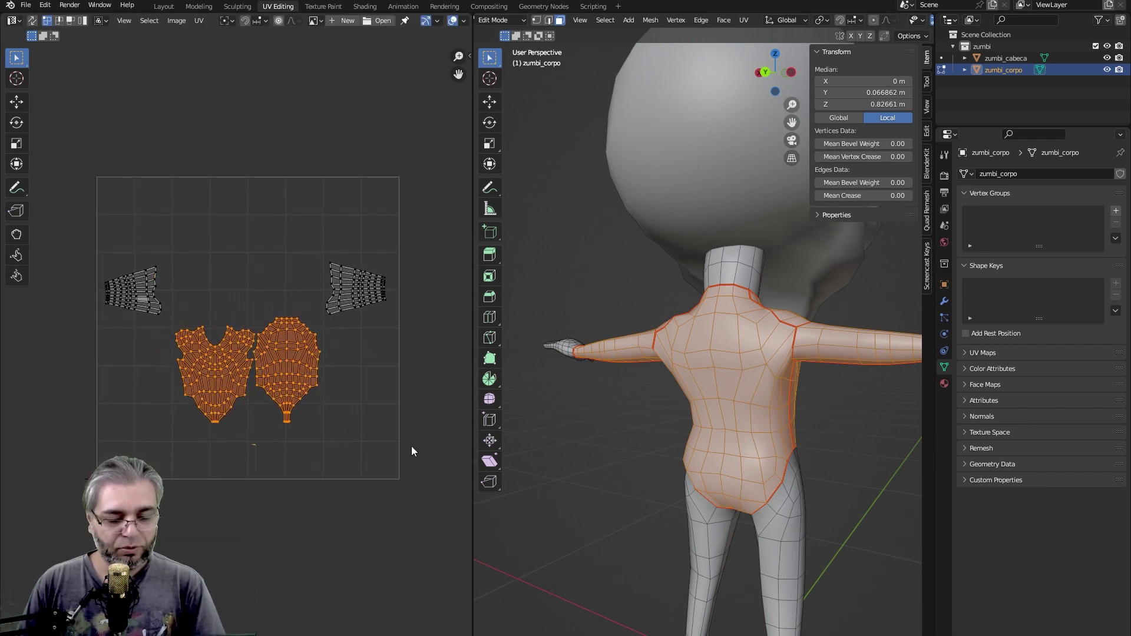
key(g)
click(366, 377)
- Move the back torso island into its own spot beside the front island
scroll(348, 383, up, 1)
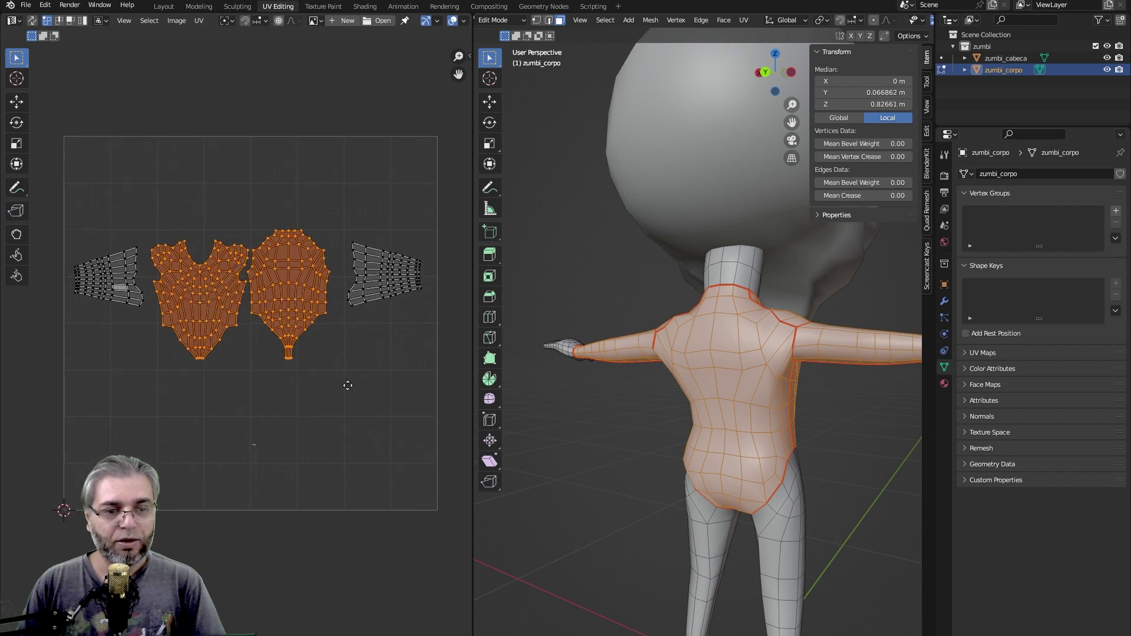
scroll(361, 387, up, 1)
key(alt+a)
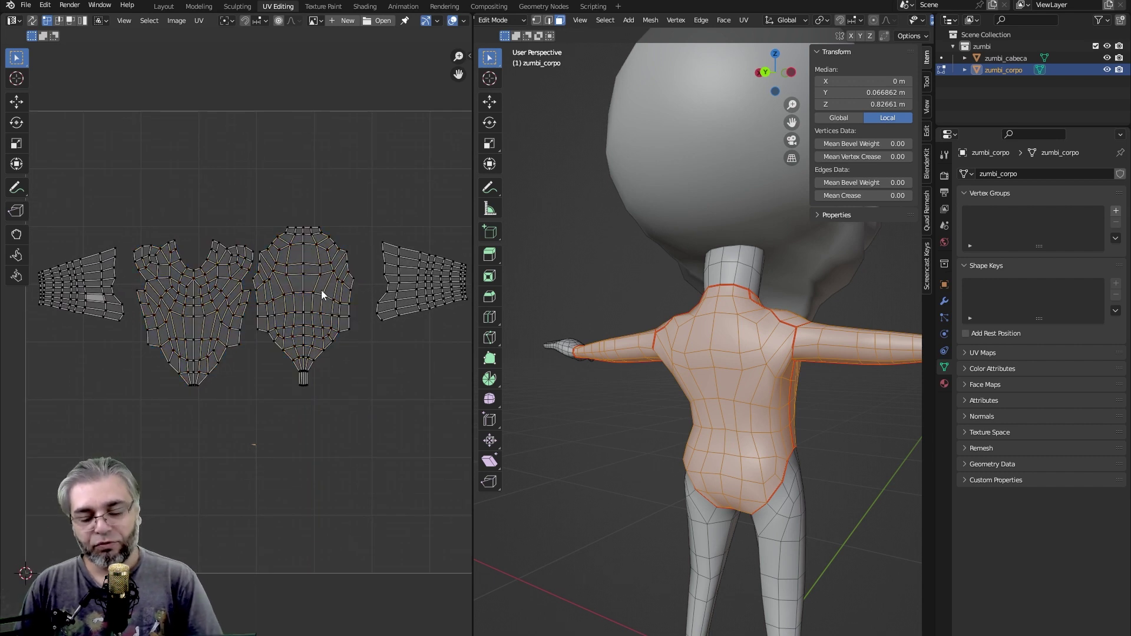
key(l)
key(g)
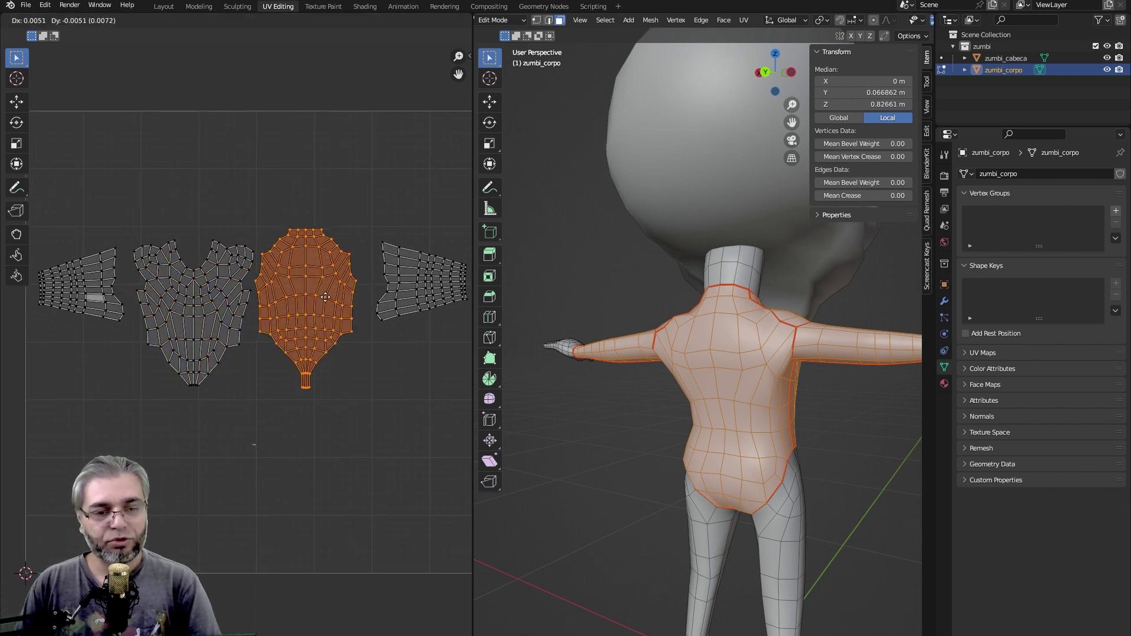
click(327, 305)
- Shift the right arm island down and left next to the torso
key(alt+a)
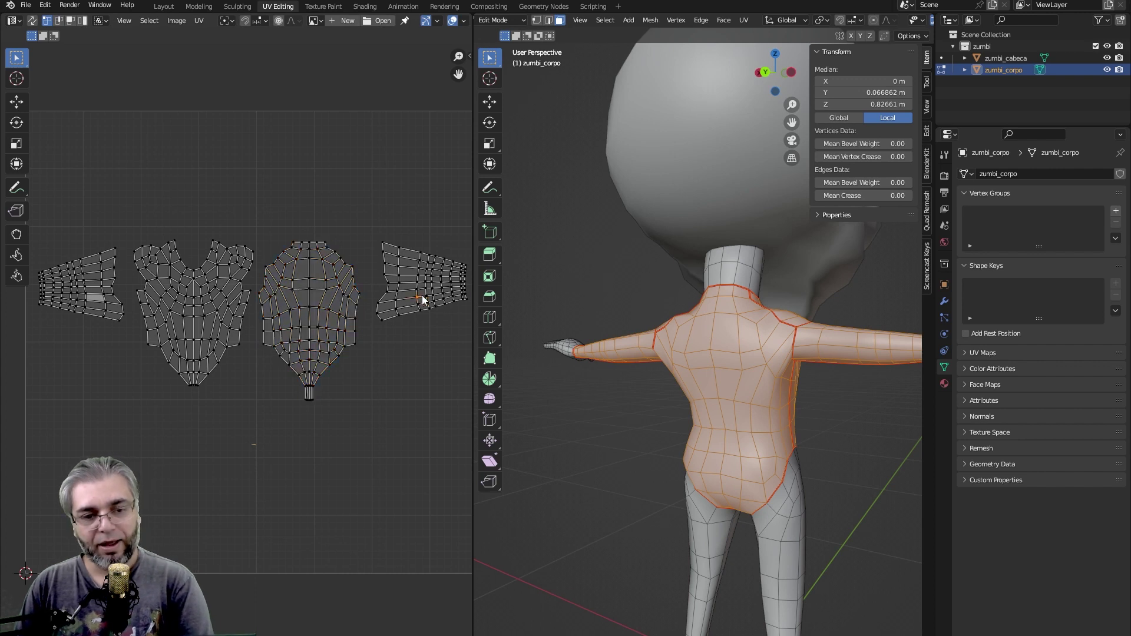
key(l)
key(g)
click(412, 301)
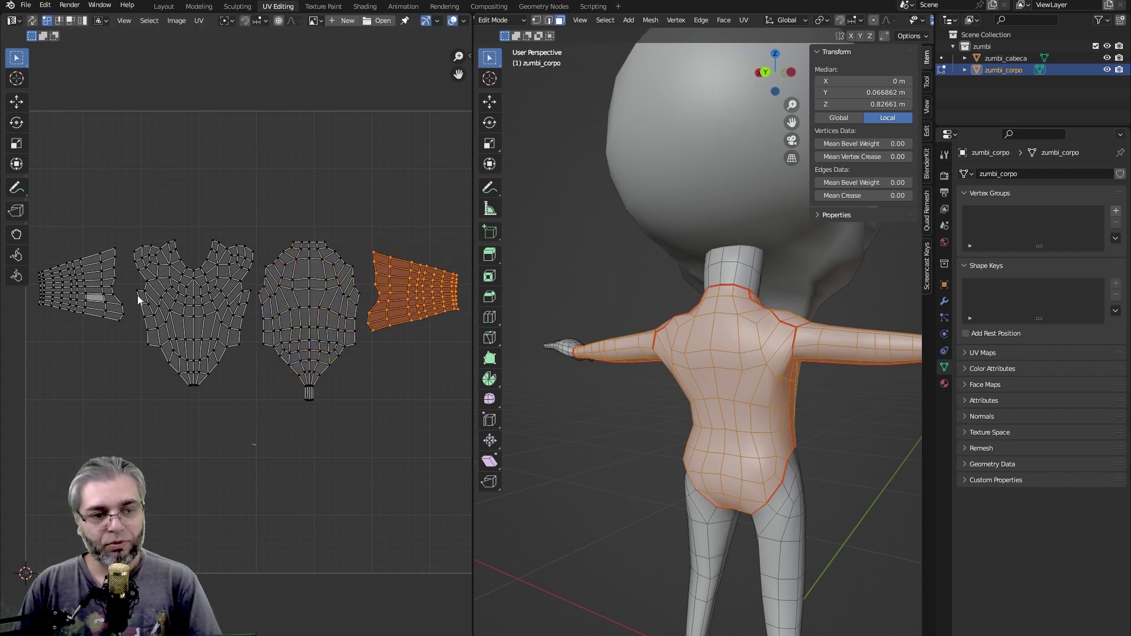
key(alt+a)
- Place the left arm island beside the torso, completing the row of four islands
key(l)
key(g)
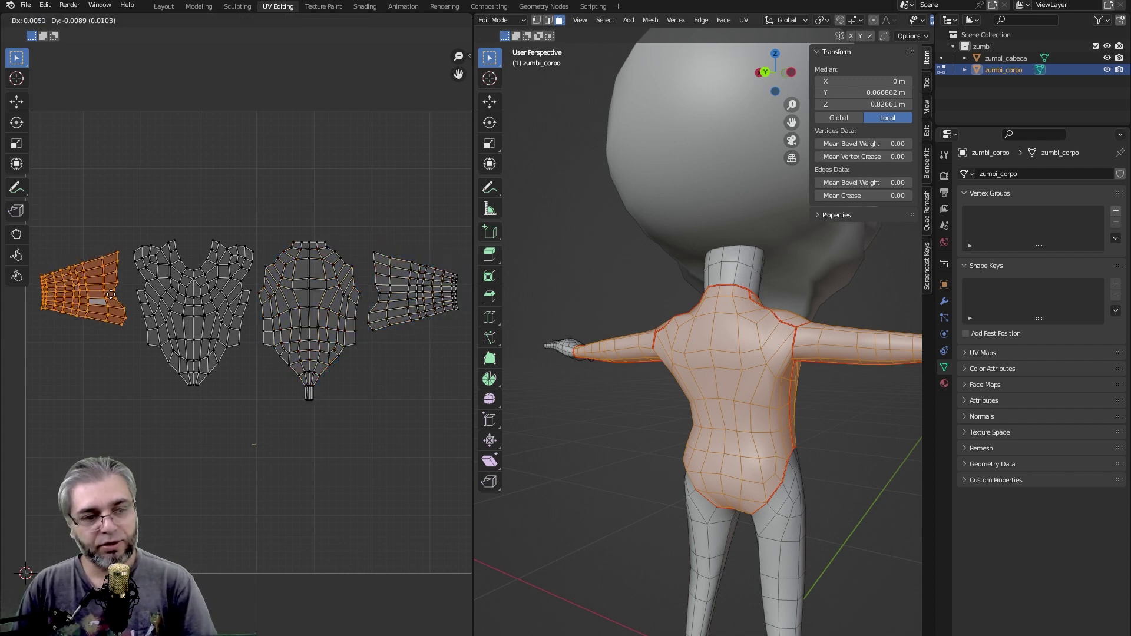
click(114, 298)
scroll(323, 434, down, 2)
key(alt+a)
scroll(341, 397, up, 1)
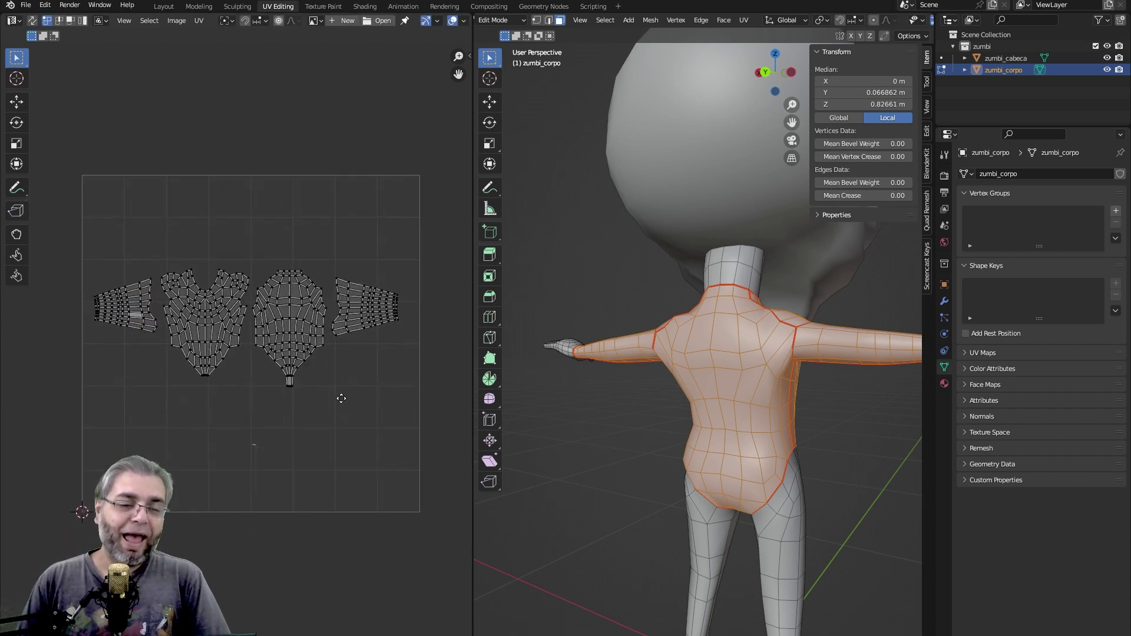
scroll(411, 307, up, 1)
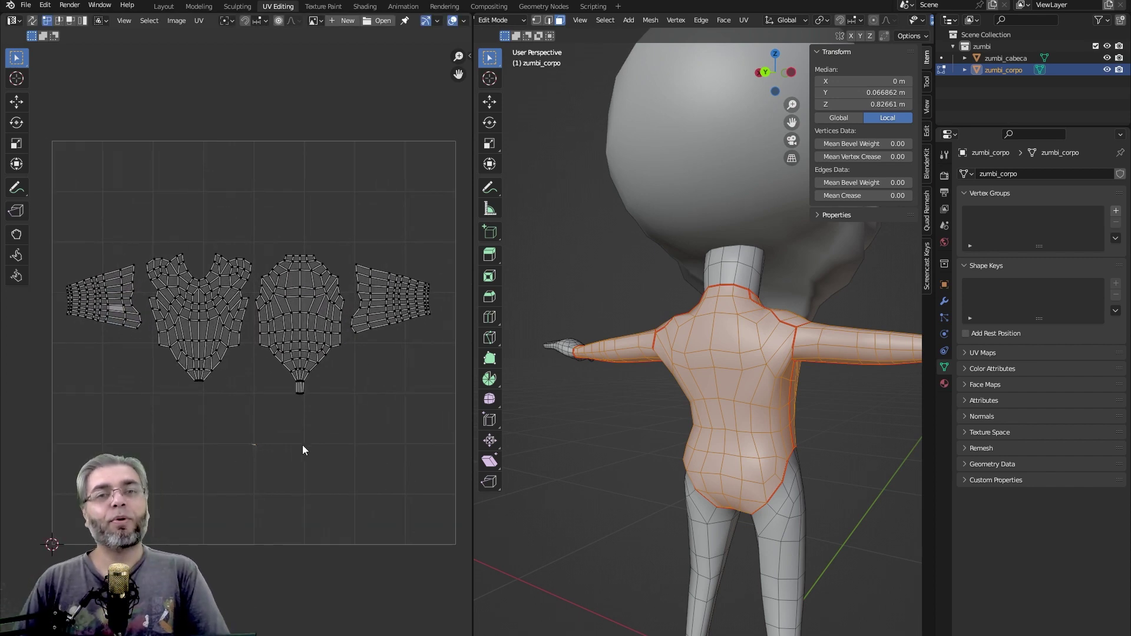
scroll(302, 419, down, 5)
- Select the whole body mesh and frame all its UV islands, including stray leg and hand pieces
scroll(320, 468, down, 2)
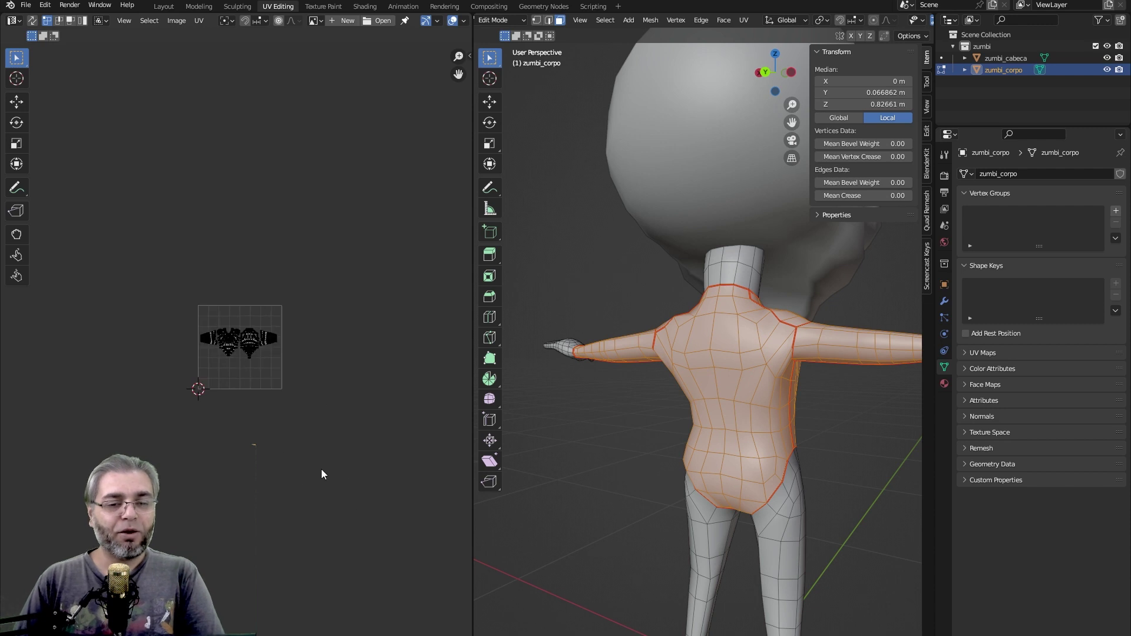
key(a)
scroll(311, 426, up, 3)
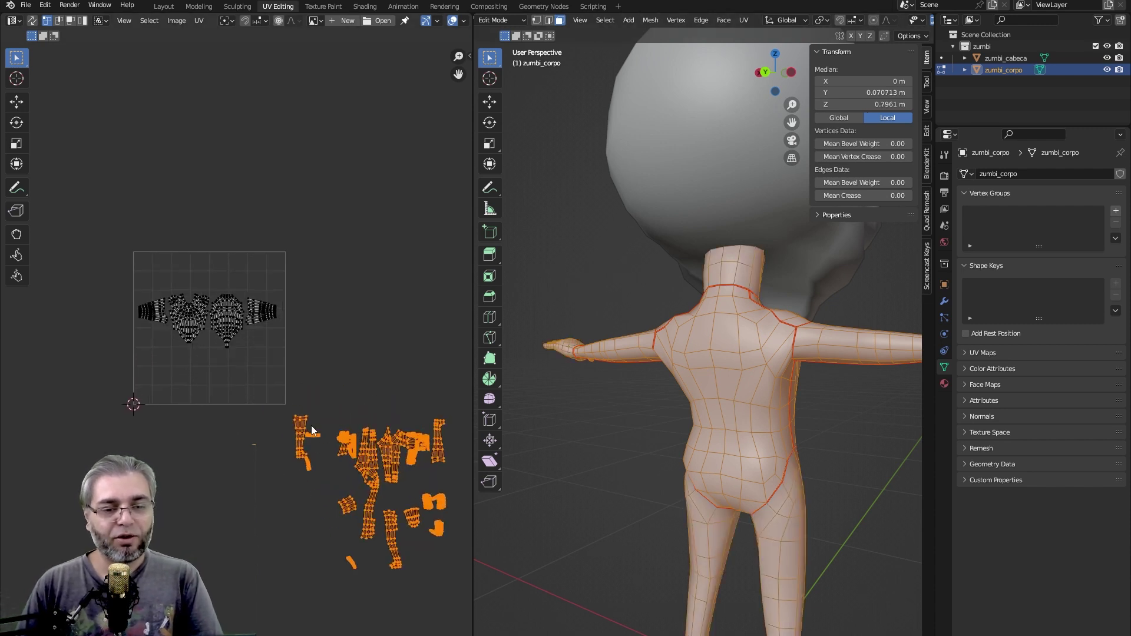
scroll(376, 439, up, 1)
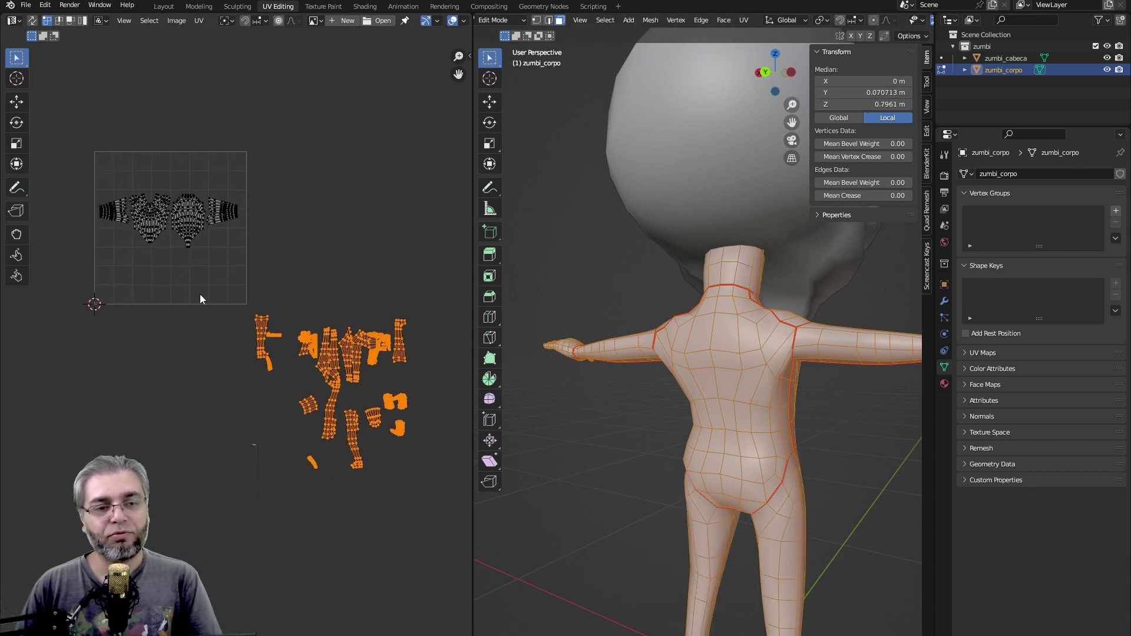
scroll(200, 294, up, 2)
mouse_move(200, 295)
middle_down()
mouse_move(283, 380)
mouse_move(298, 362)
middle_up()
scroll(283, 380, up, 3)
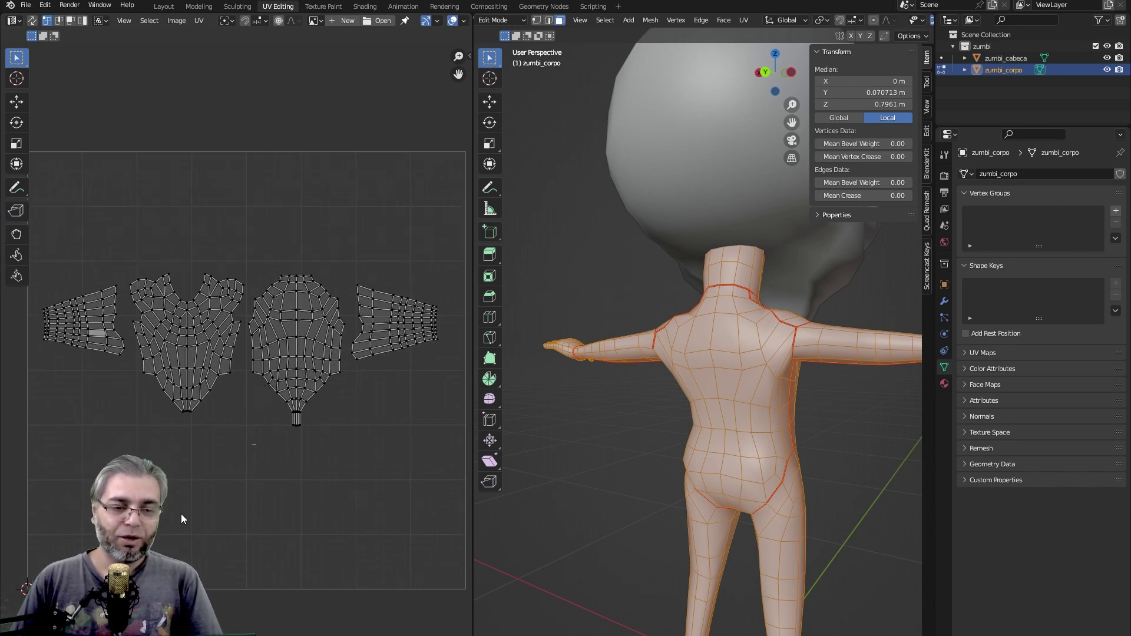
mouse_move(588, 548)
middle_down()
mouse_move(685, 415)
mouse_move(669, 411)
mouse_move(684, 457)
mouse_move(577, 384)
mouse_move(668, 438)
mouse_move(641, 465)
mouse_move(640, 548)
mouse_move(651, 518)
mouse_move(625, 438)
mouse_move(701, 462)
middle_up()
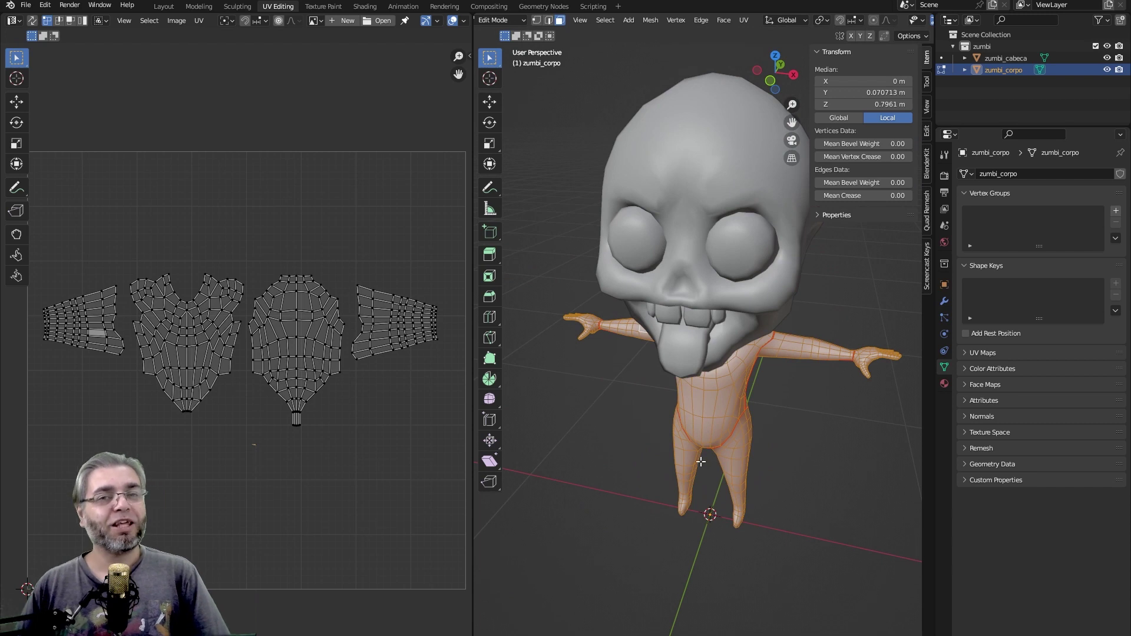